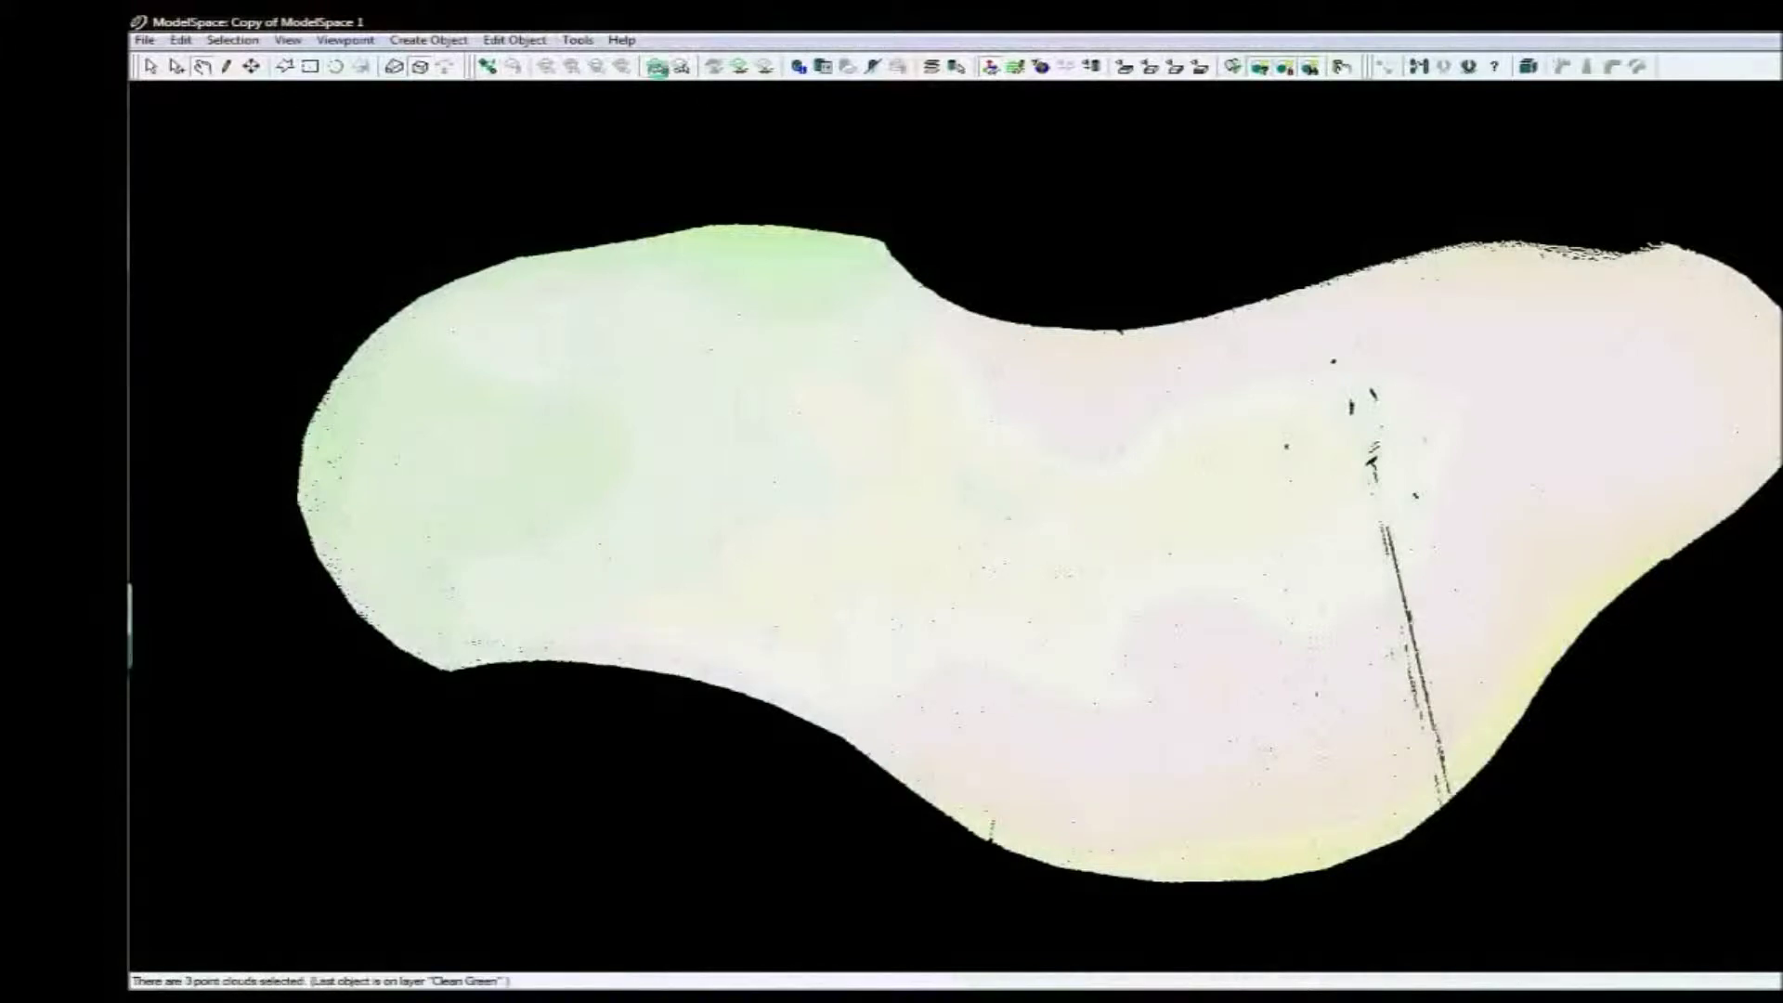
- Mesh the cleaned ground clouds, then generate 1-inch labeled contours from the mesh
{"action": "left_click", "coordinate": [570, 41]}
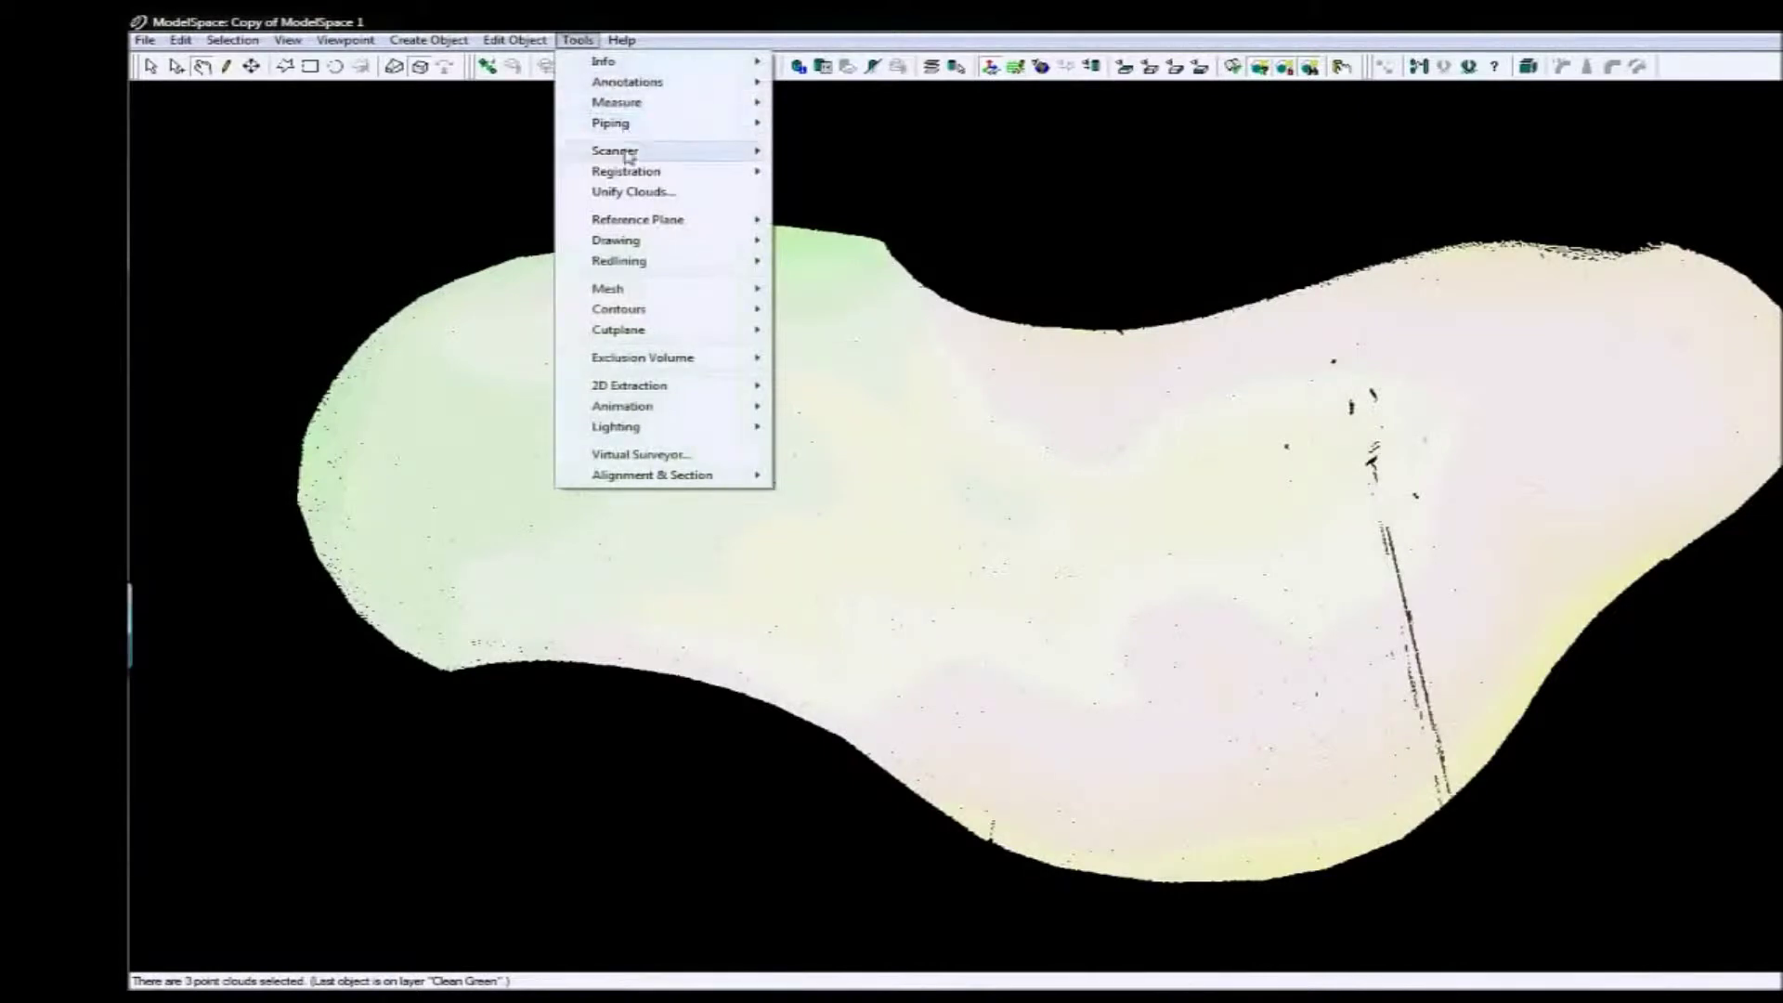
{"action": "mouse_move", "coordinate": [609, 289]}
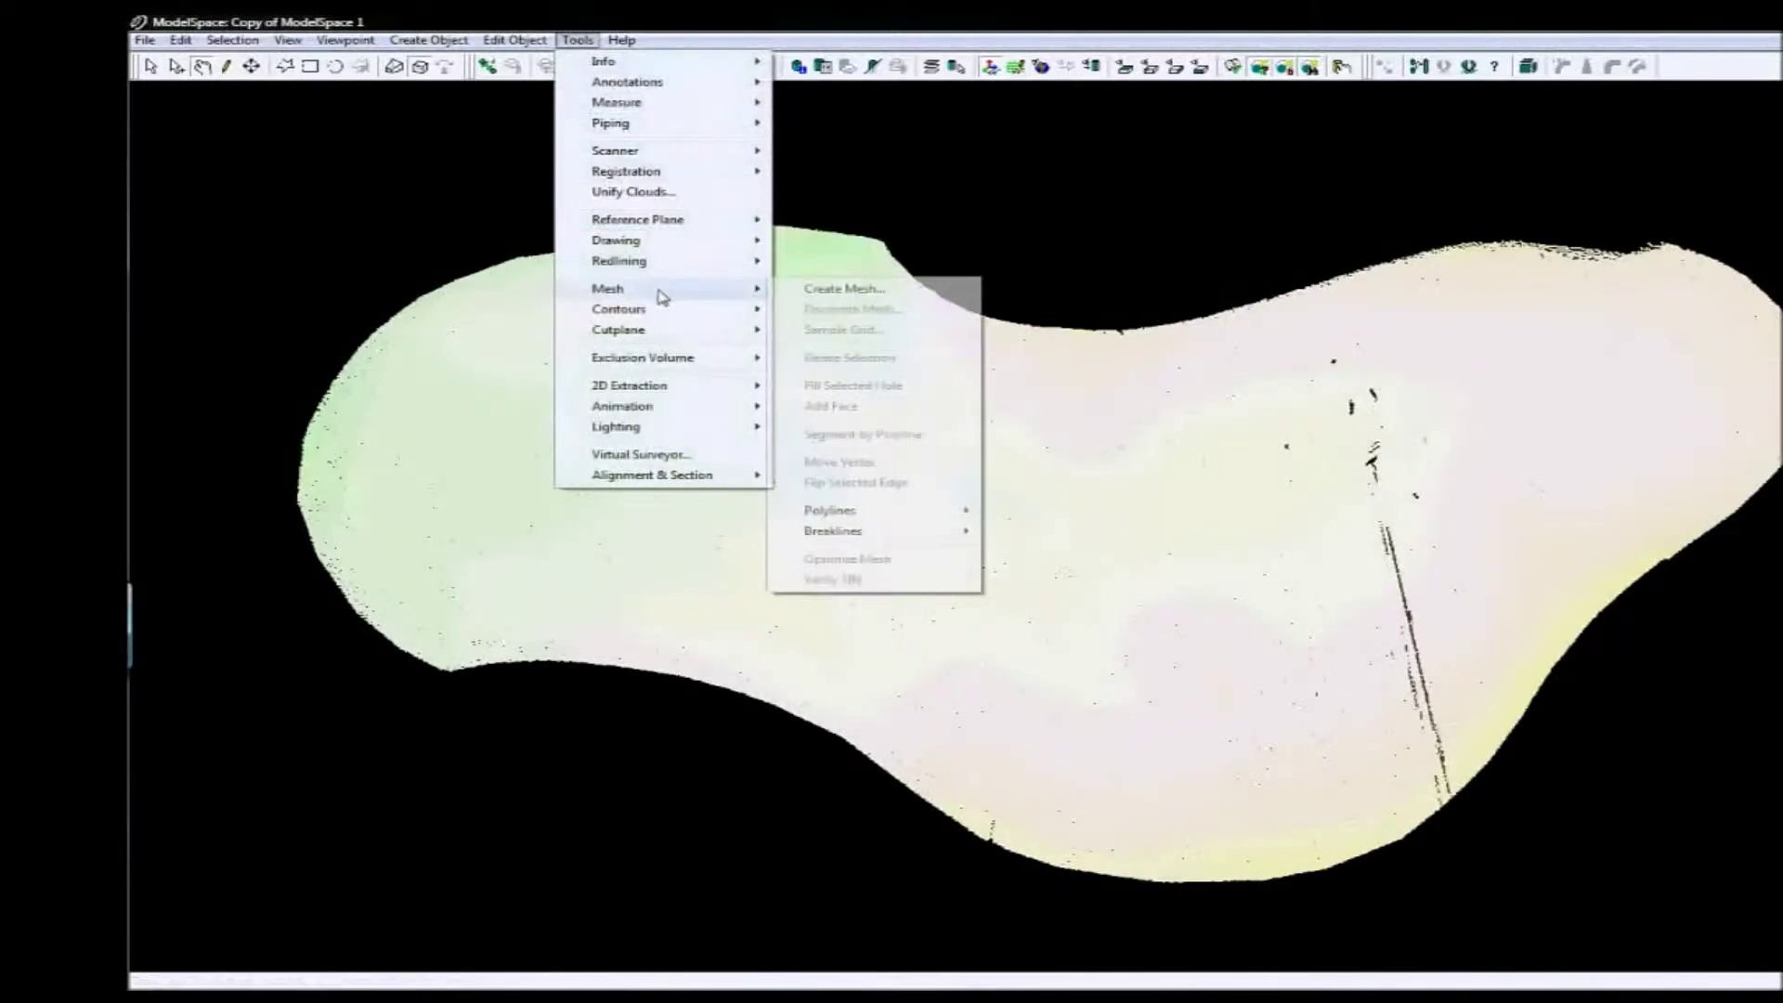
{"action": "left_click", "coordinate": [853, 291]}
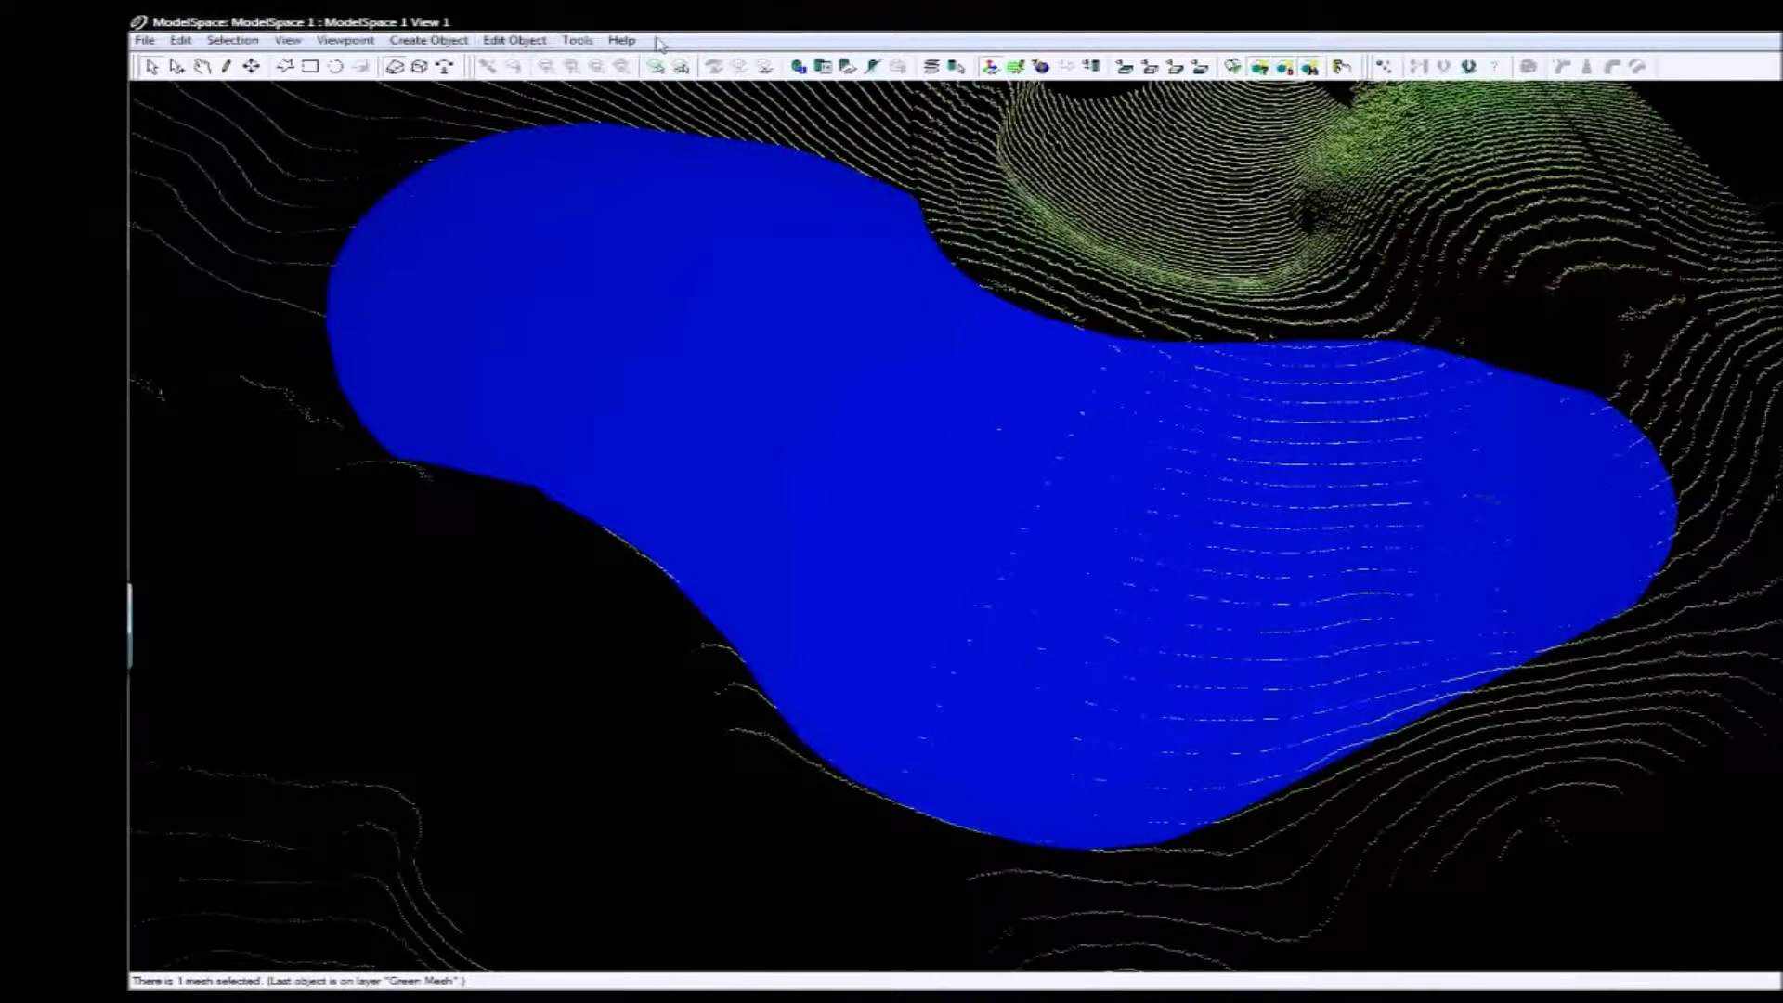
{"action": "left_click", "coordinate": [594, 43]}
{"action": "mouse_move", "coordinate": [618, 310]}
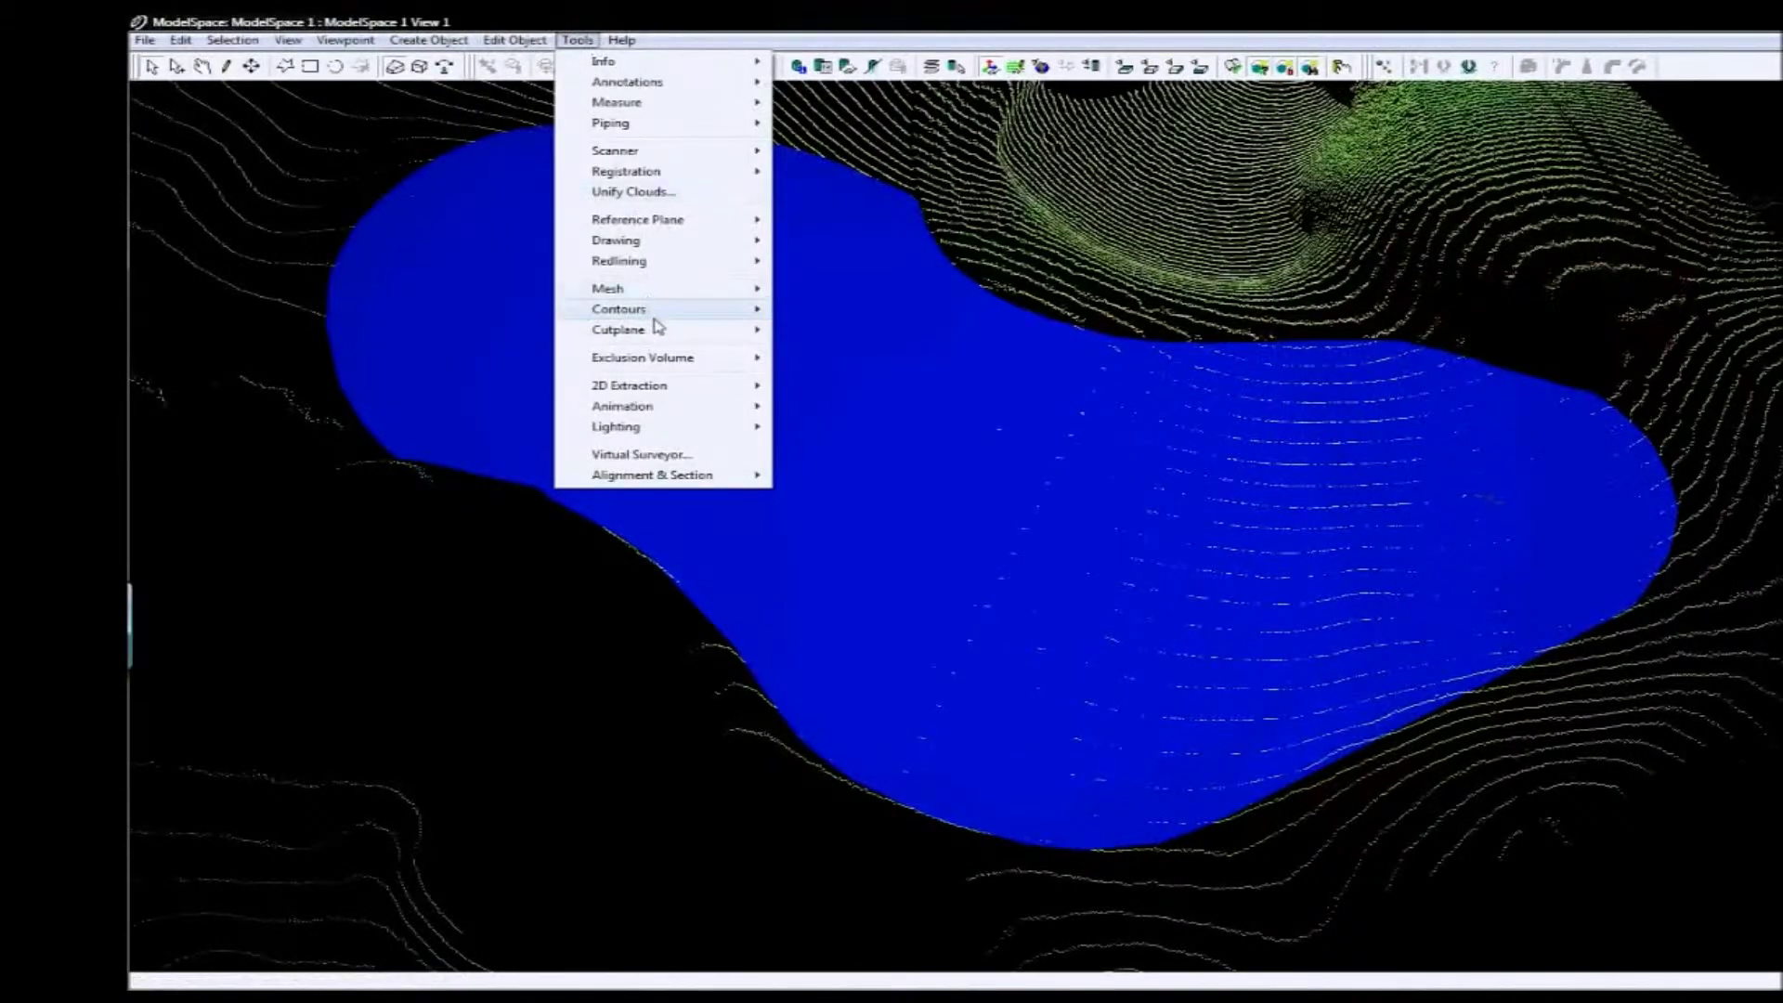
{"action": "left_click", "coordinate": [823, 309]}
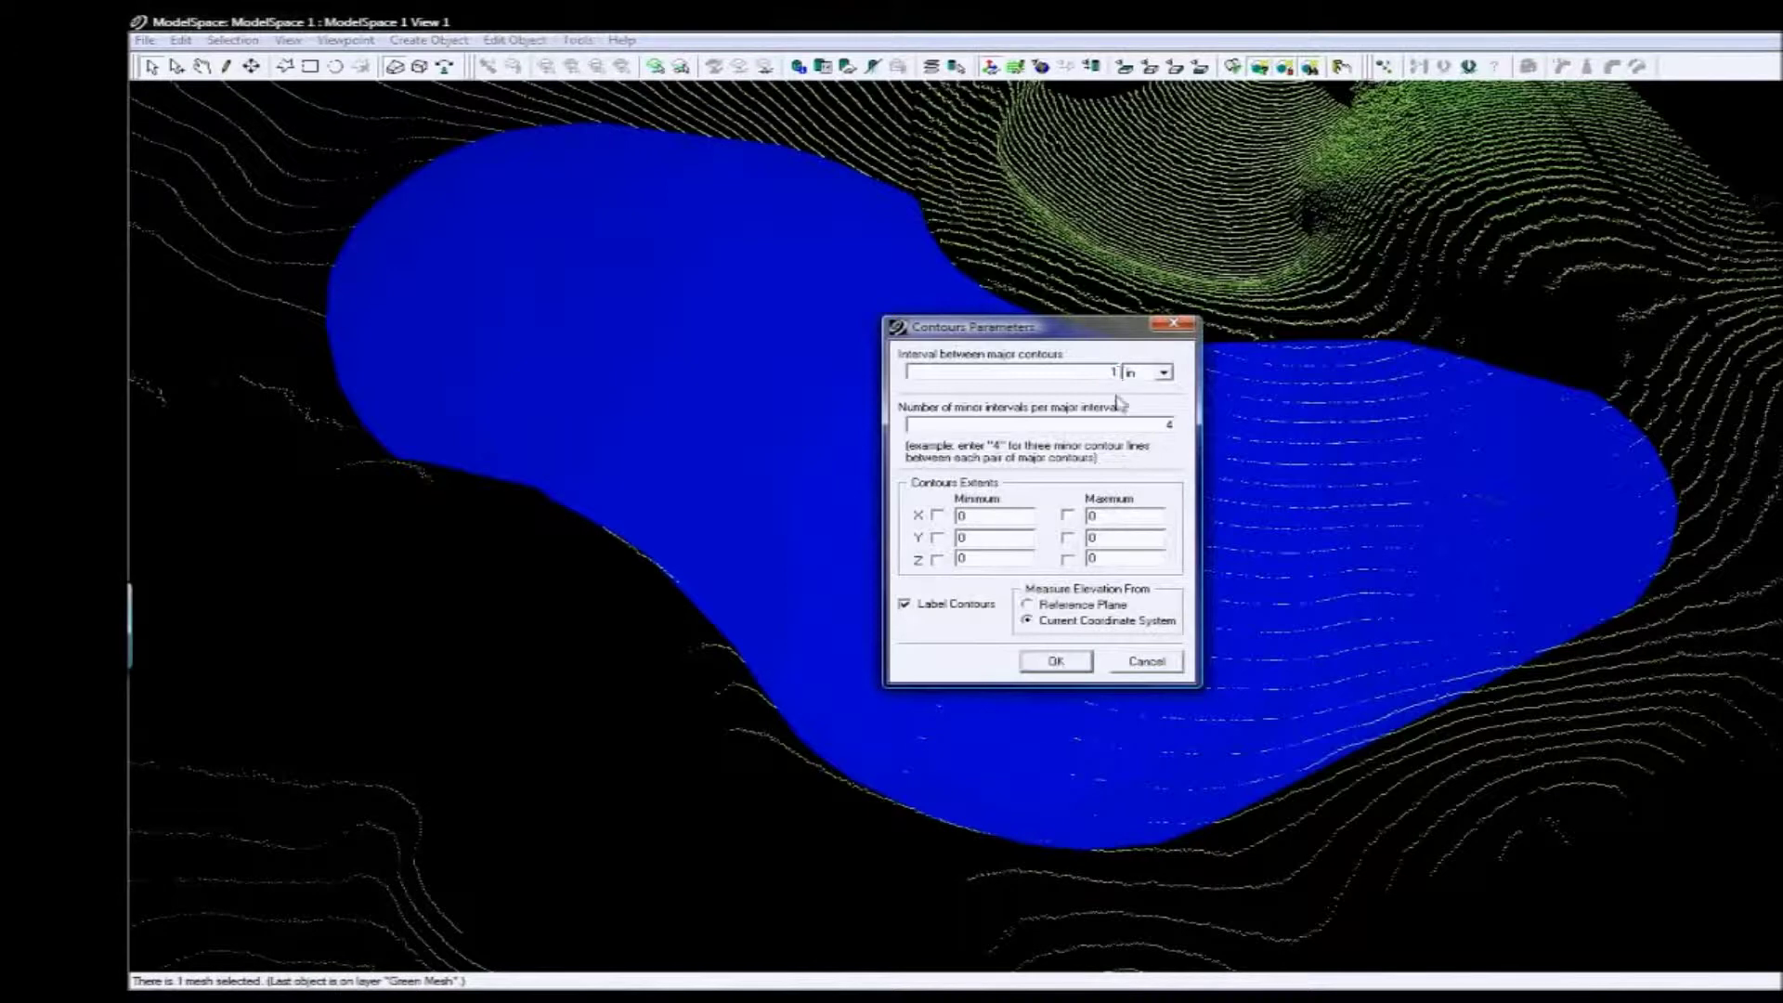
{"action": "left_click", "coordinate": [1055, 663]}
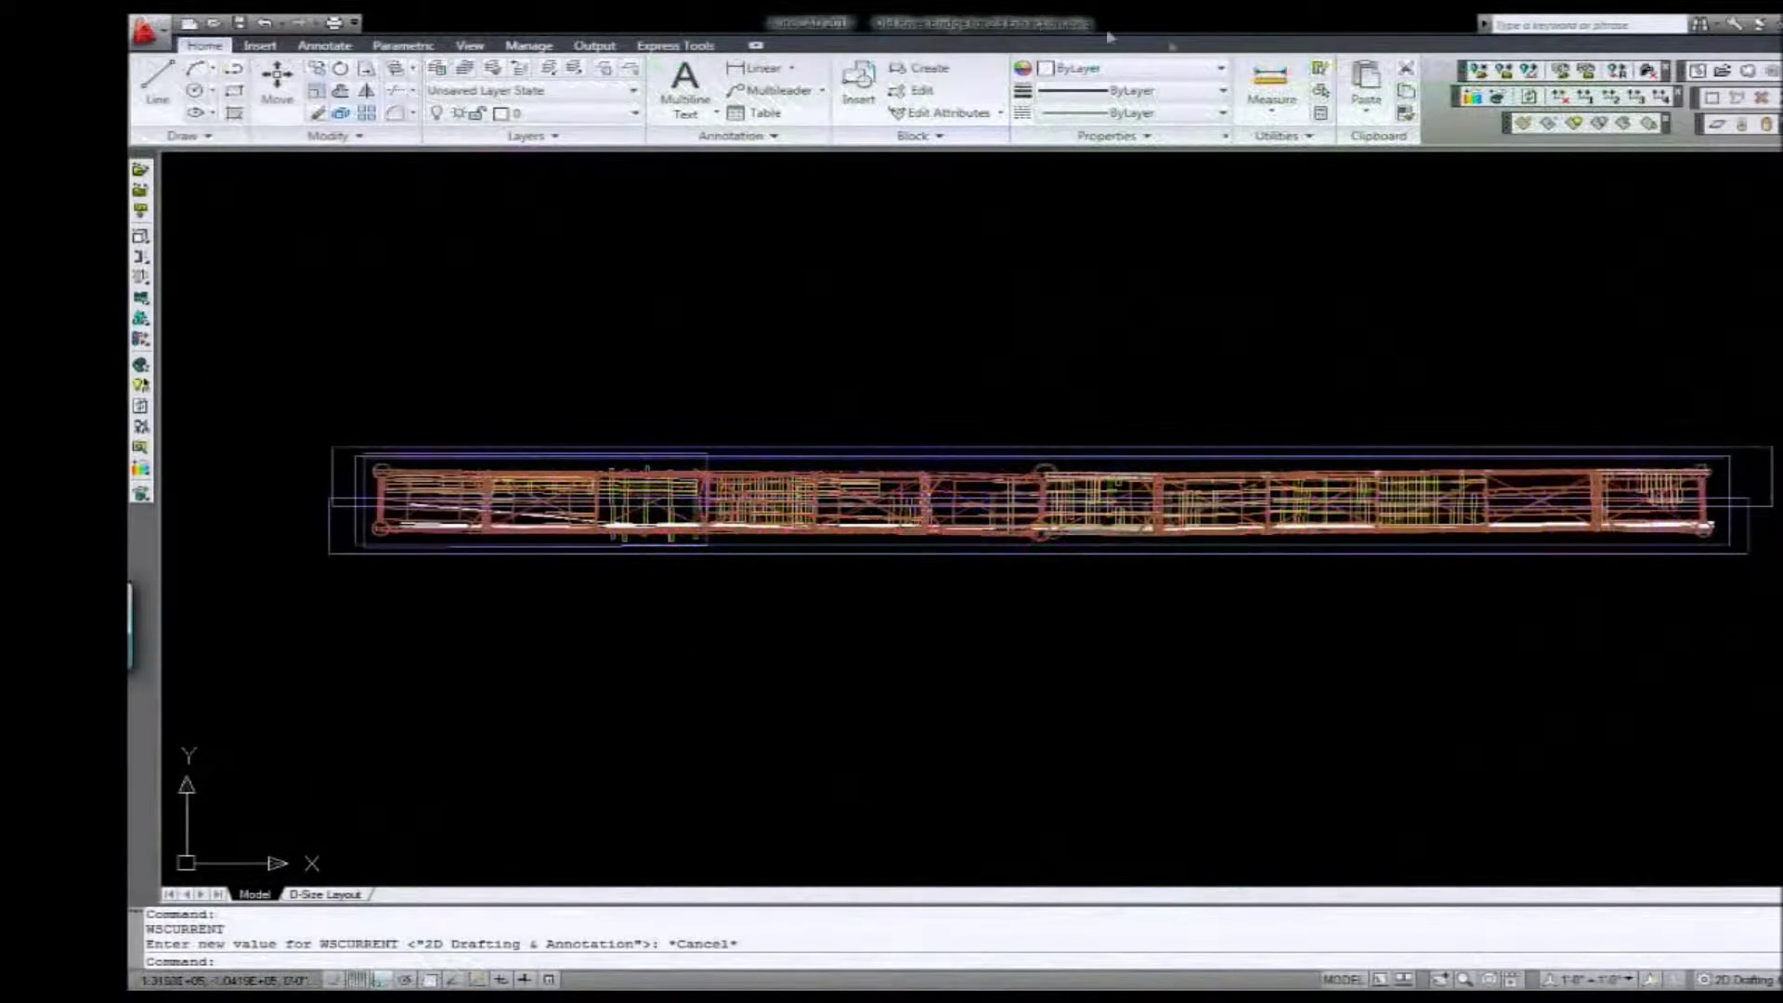
- Frame the bridge plan in the D-Size Layout's lower viewport using Zoom Extents
{"action": "left_click", "coordinate": [1020, 451]}
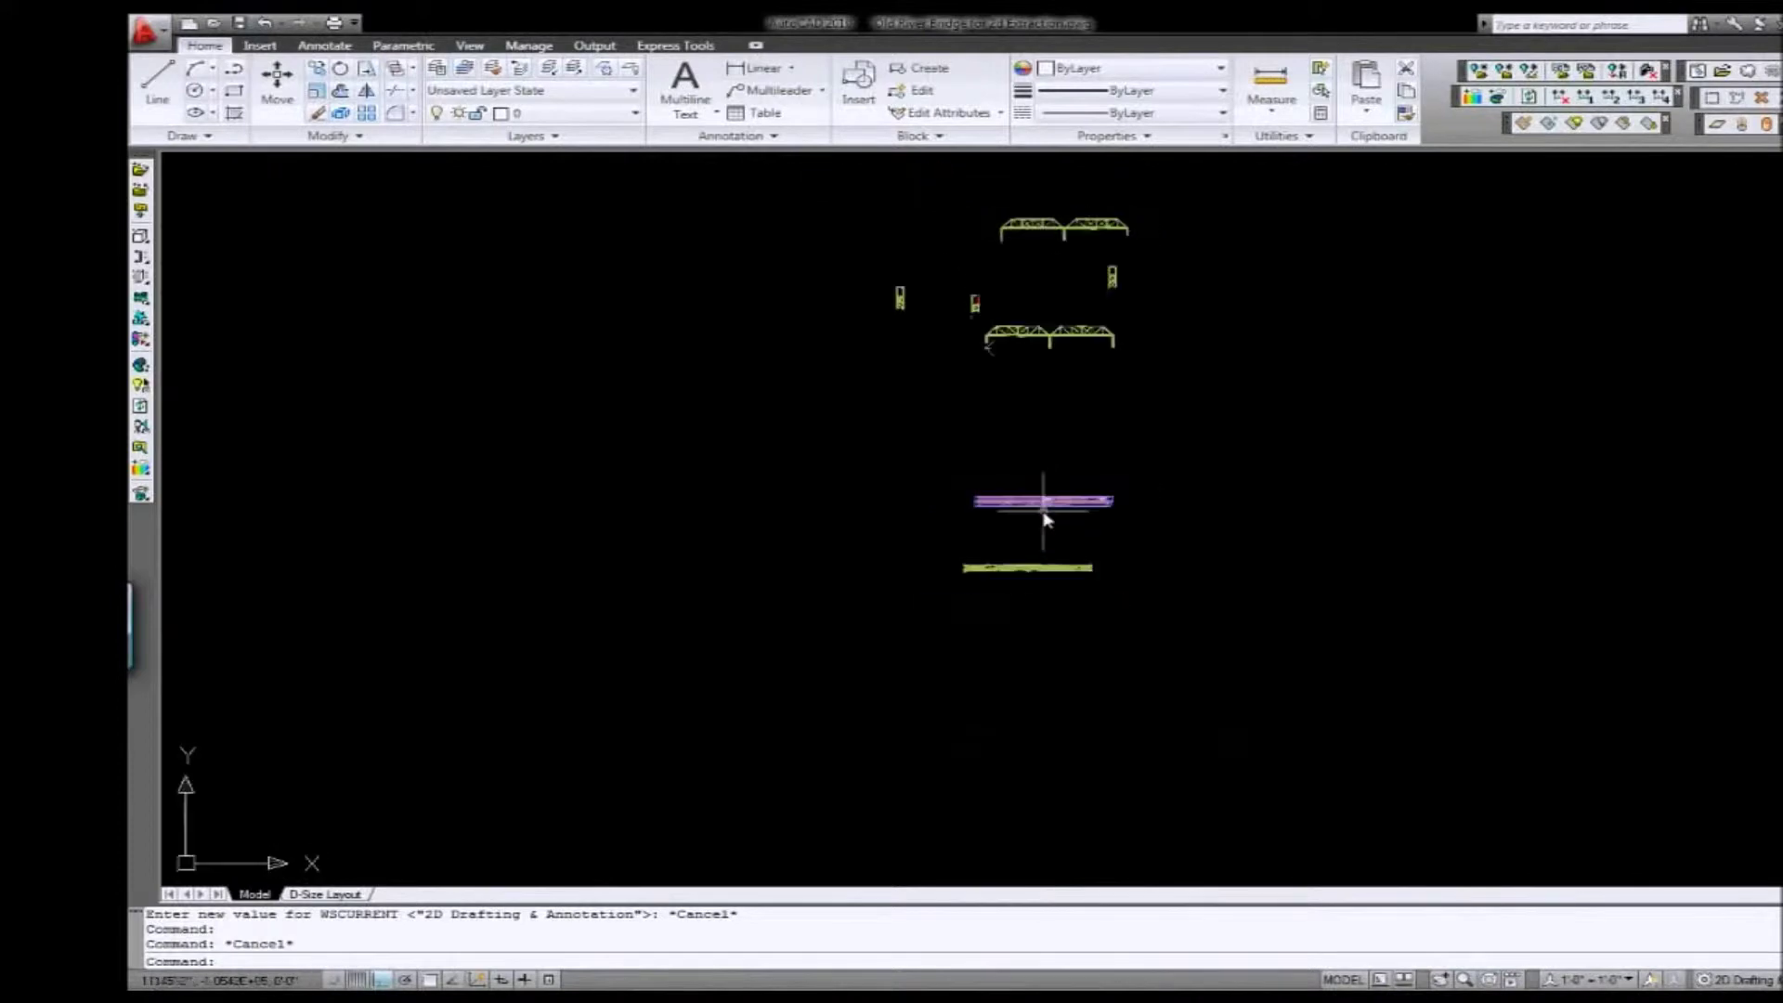
{"action": "middle_click_drag", "start_coordinate": [1043, 510], "coordinate": [1048, 605]}
{"action": "scroll", "coordinate": [1254, 550], "scroll_direction": "up", "scroll_amount": 1}
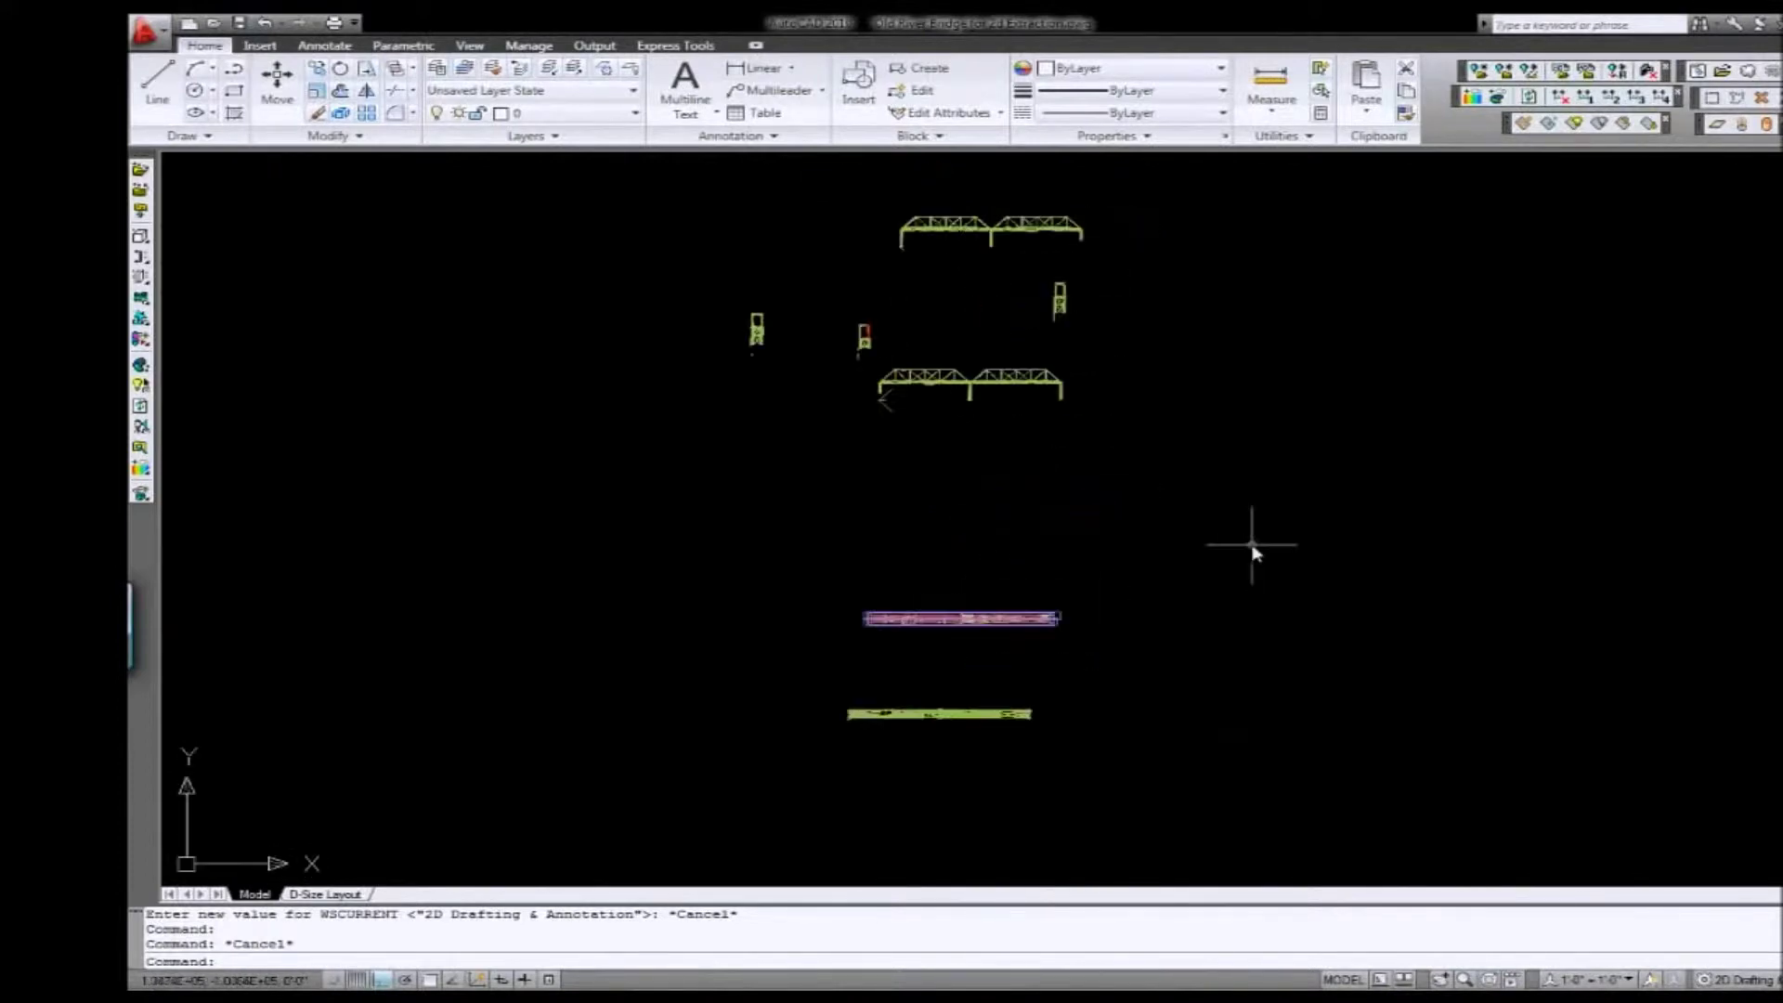
{"action": "scroll", "coordinate": [1254, 545], "scroll_direction": "up", "scroll_amount": 2}
{"action": "middle_click_drag", "start_coordinate": [1253, 545], "coordinate": [1394, 629]}
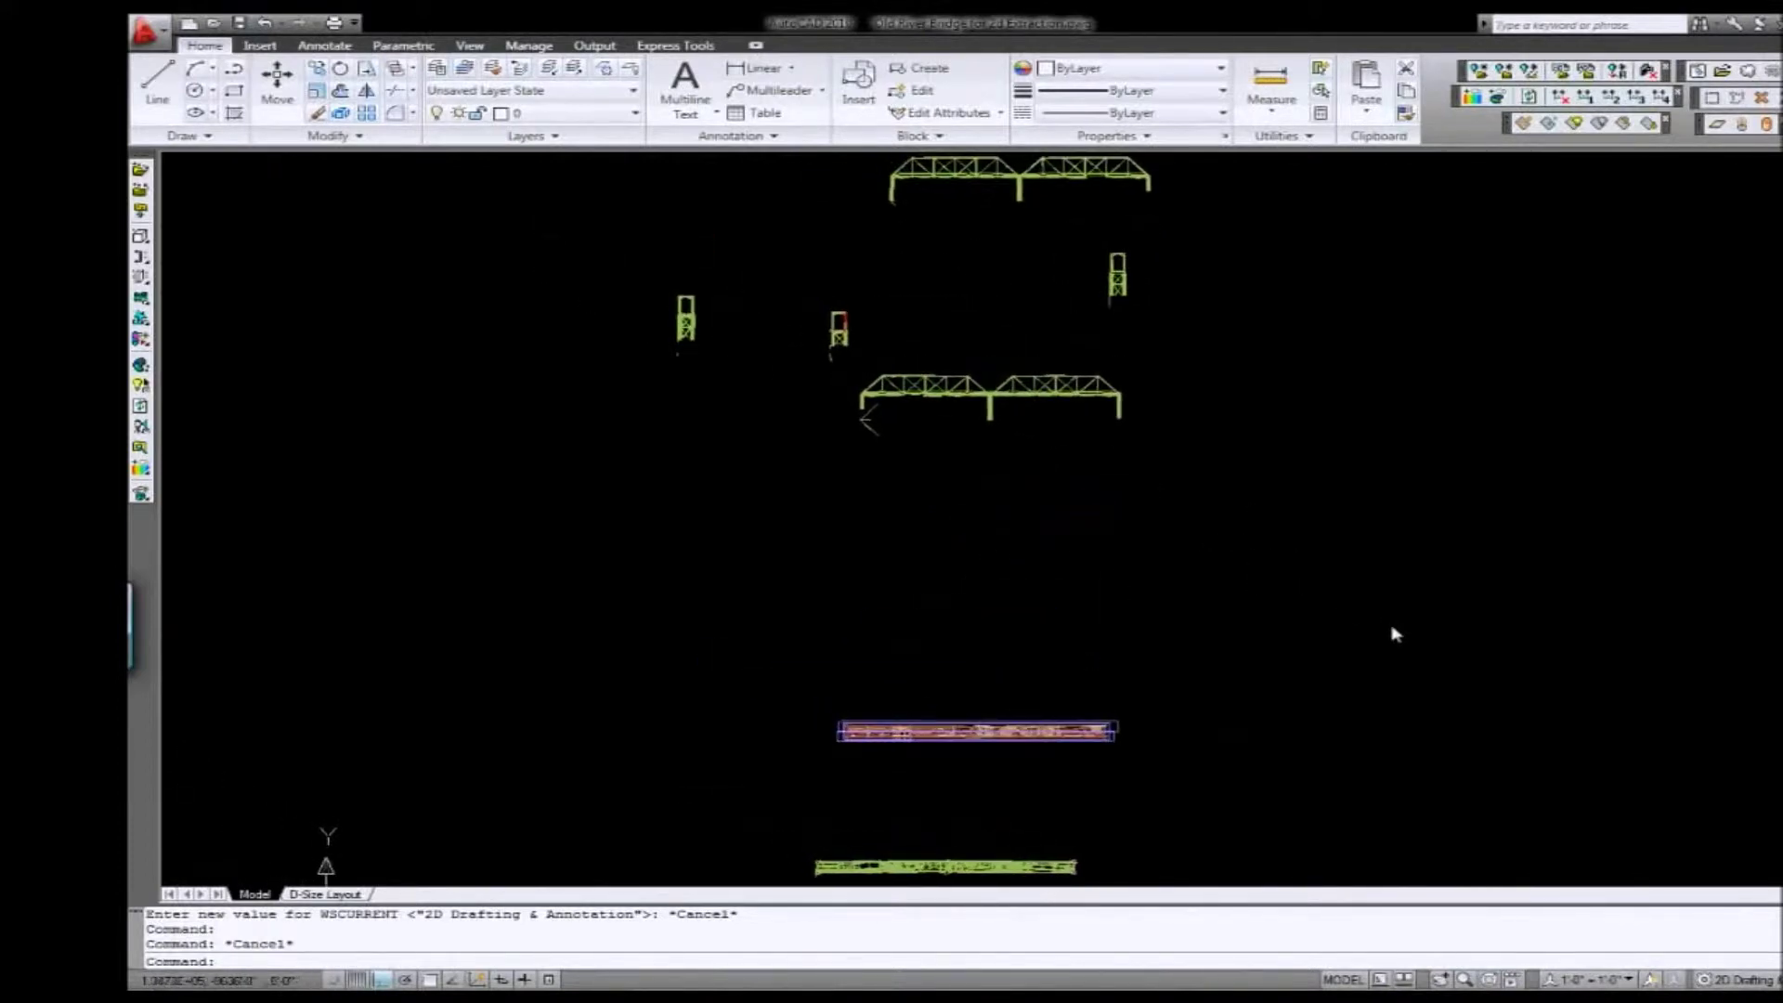
{"action": "left_click", "coordinate": [323, 893]}
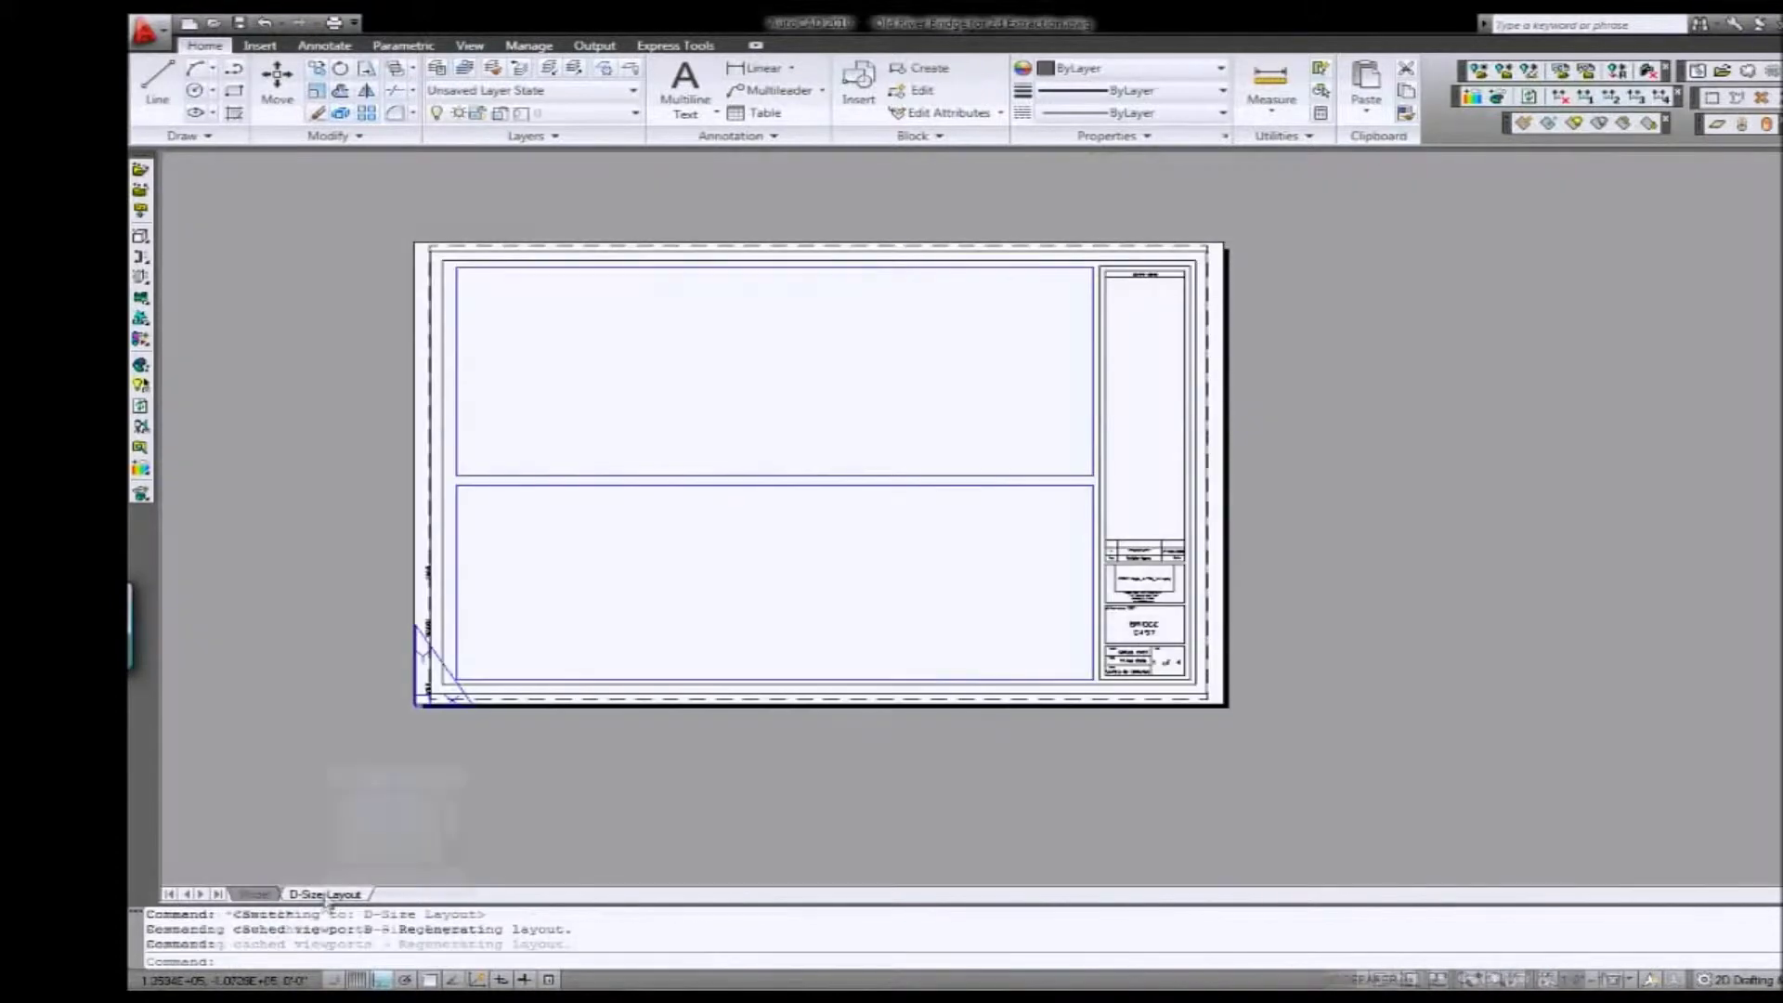
{"action": "left_click", "coordinate": [589, 533]}
{"action": "key", "text": "Escape"}
{"action": "double_click", "coordinate": [589, 535]}
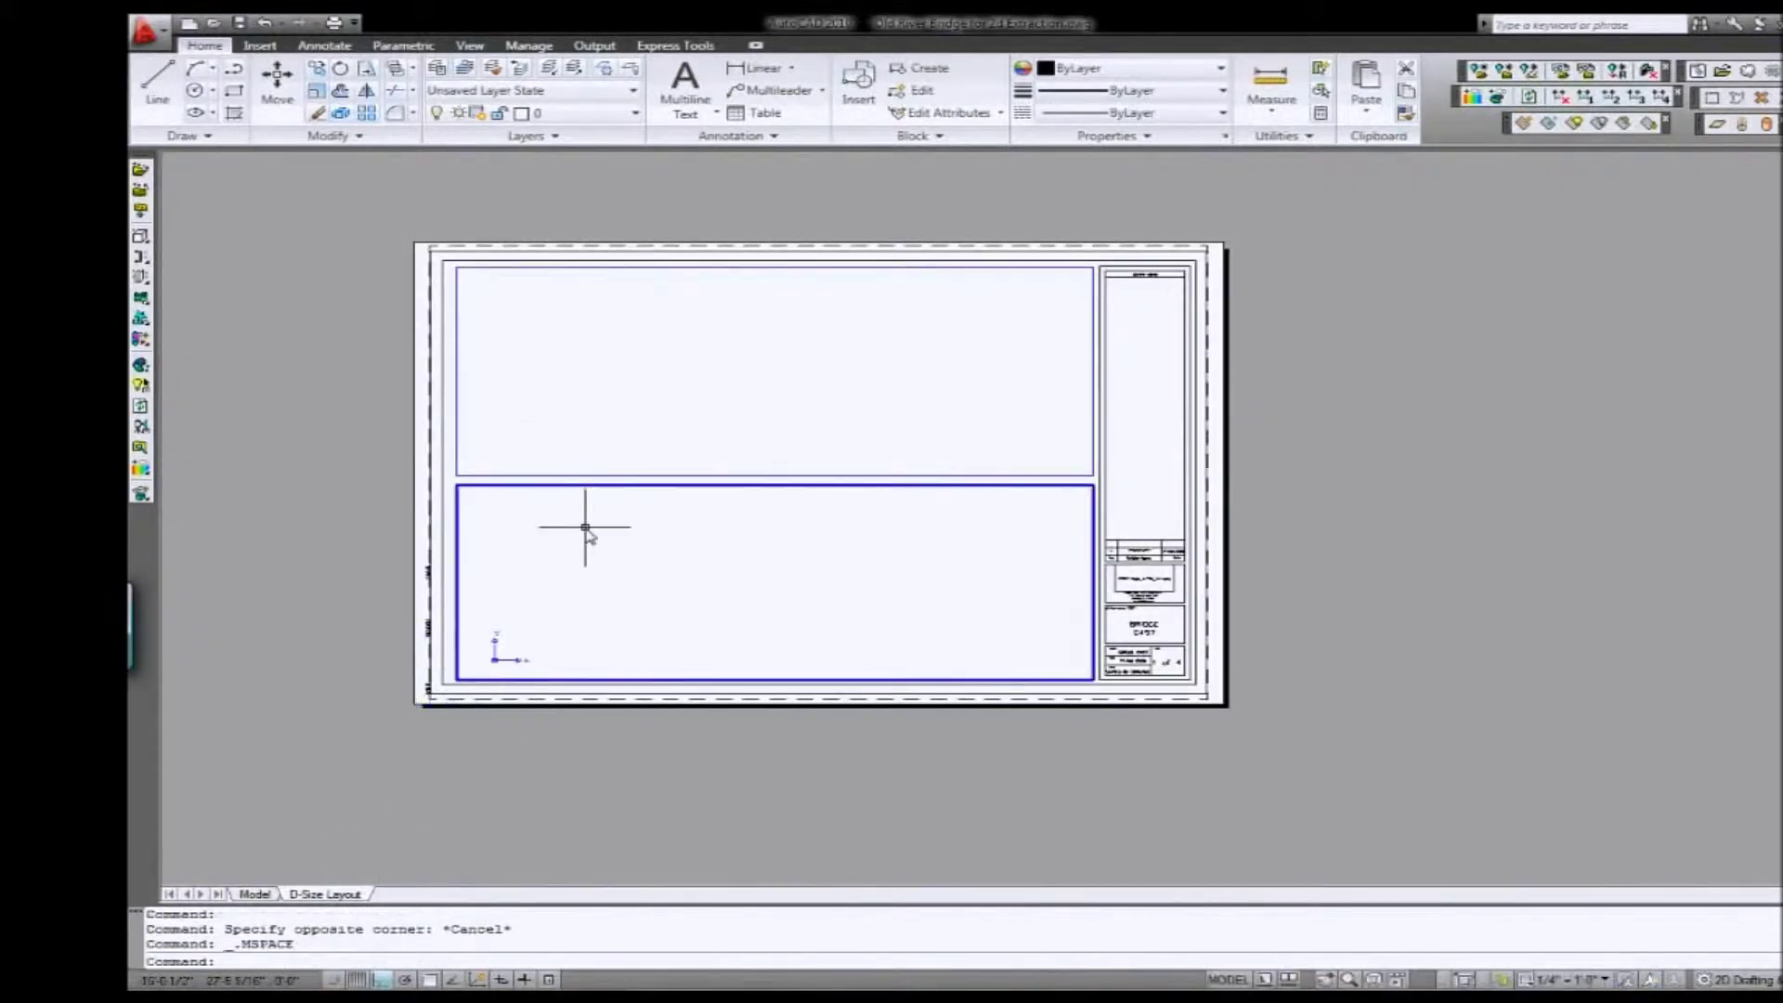
{"action": "type", "text": "z"}
{"action": "key", "text": "Return"}
{"action": "type", "text": "e"}
{"action": "key", "text": "Return"}
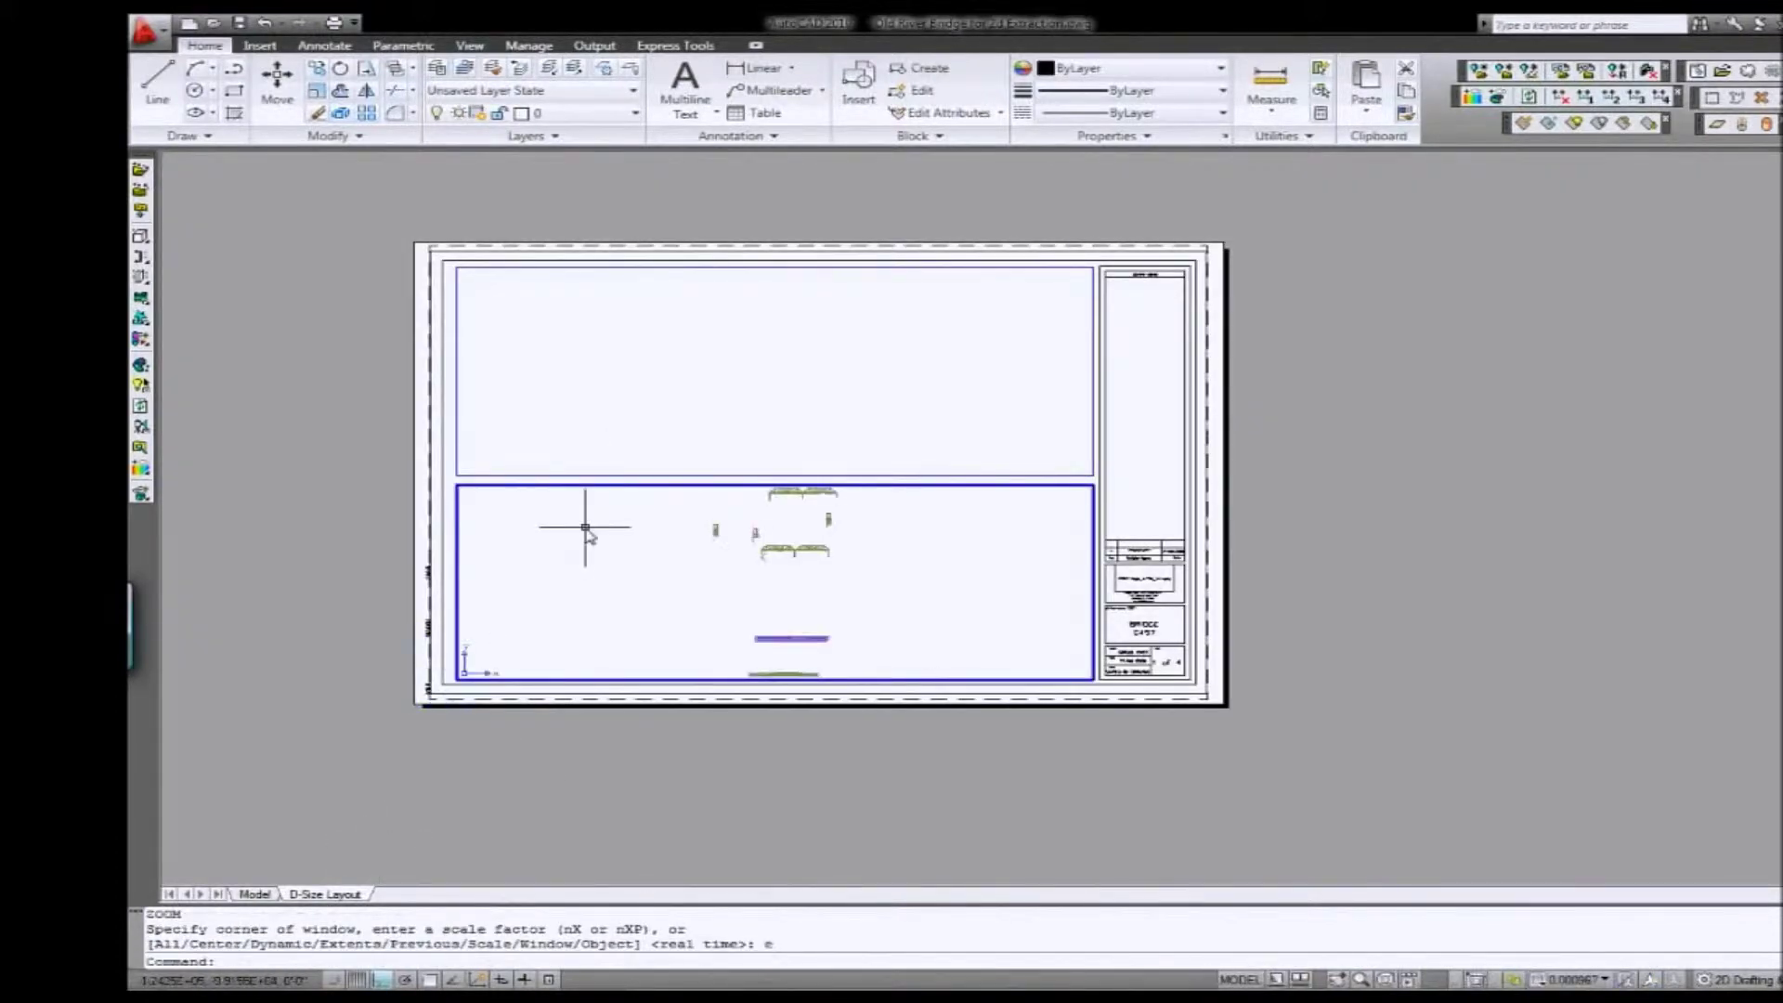
{"action": "scroll", "coordinate": [888, 538], "scroll_direction": "up", "scroll_amount": 2}
{"action": "scroll", "coordinate": [876, 539], "scroll_direction": "up", "scroll_amount": 1}
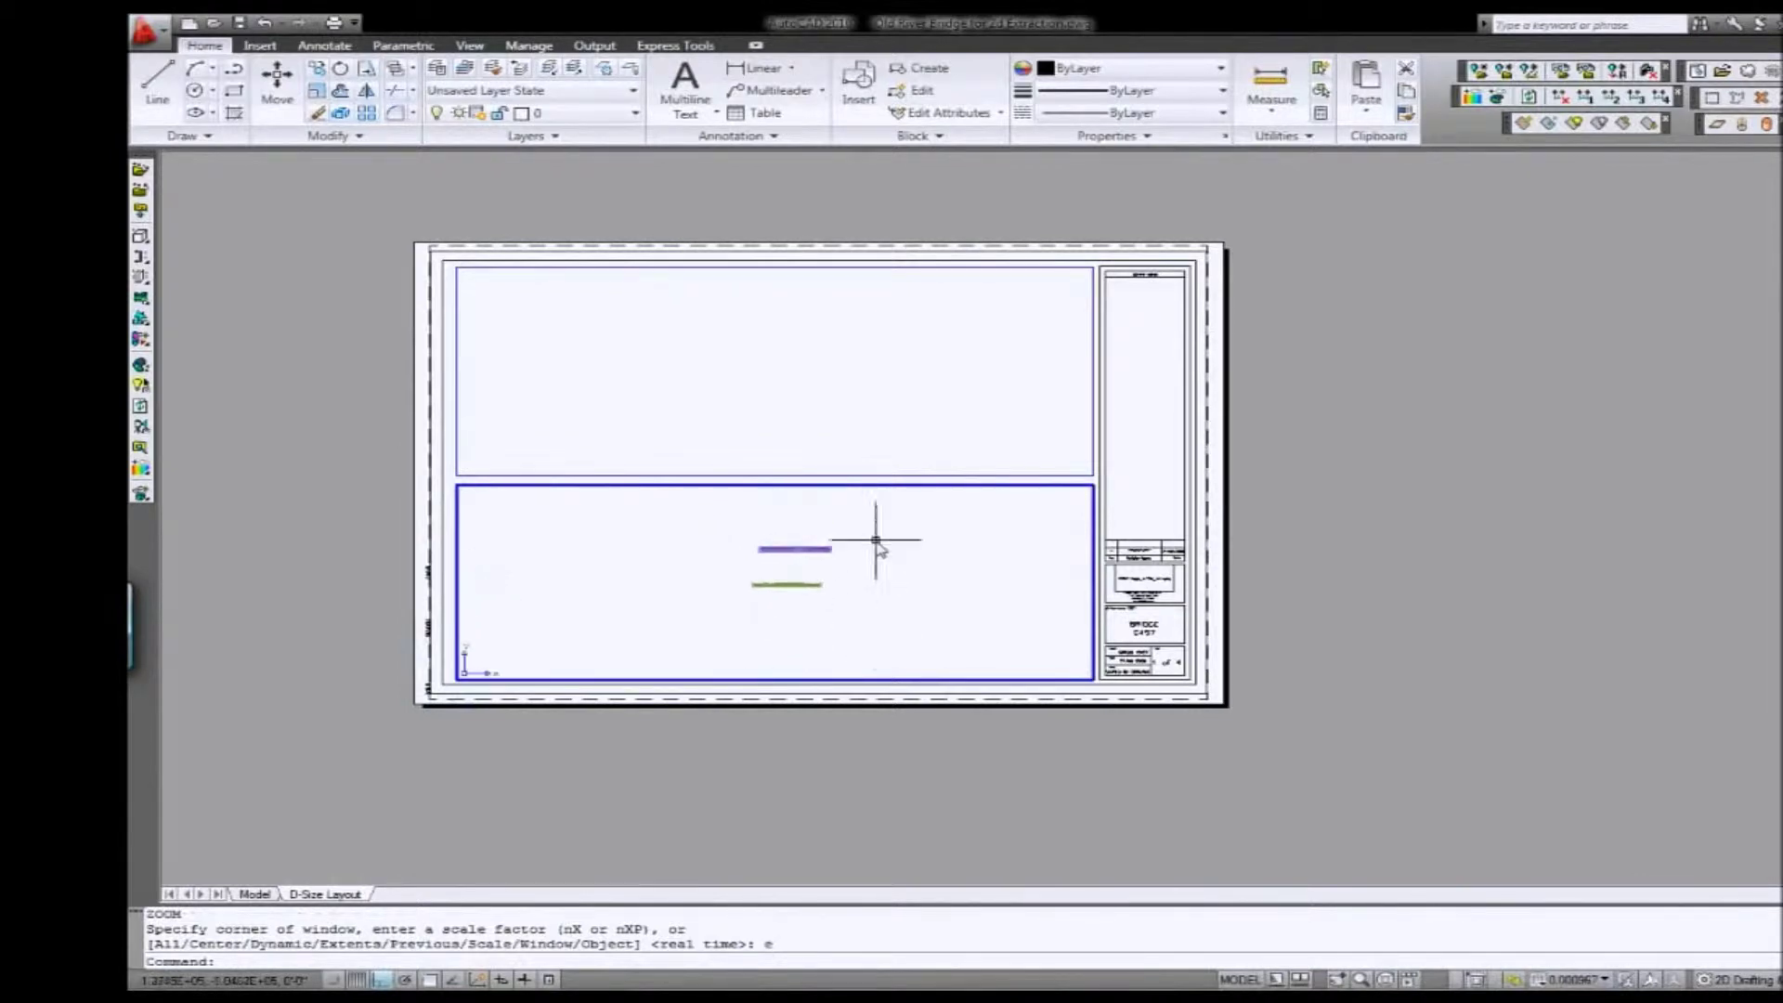
{"action": "scroll", "coordinate": [890, 579], "scroll_direction": "up", "scroll_amount": 1}
{"action": "scroll", "coordinate": [729, 595], "scroll_direction": "up", "scroll_amount": 3}
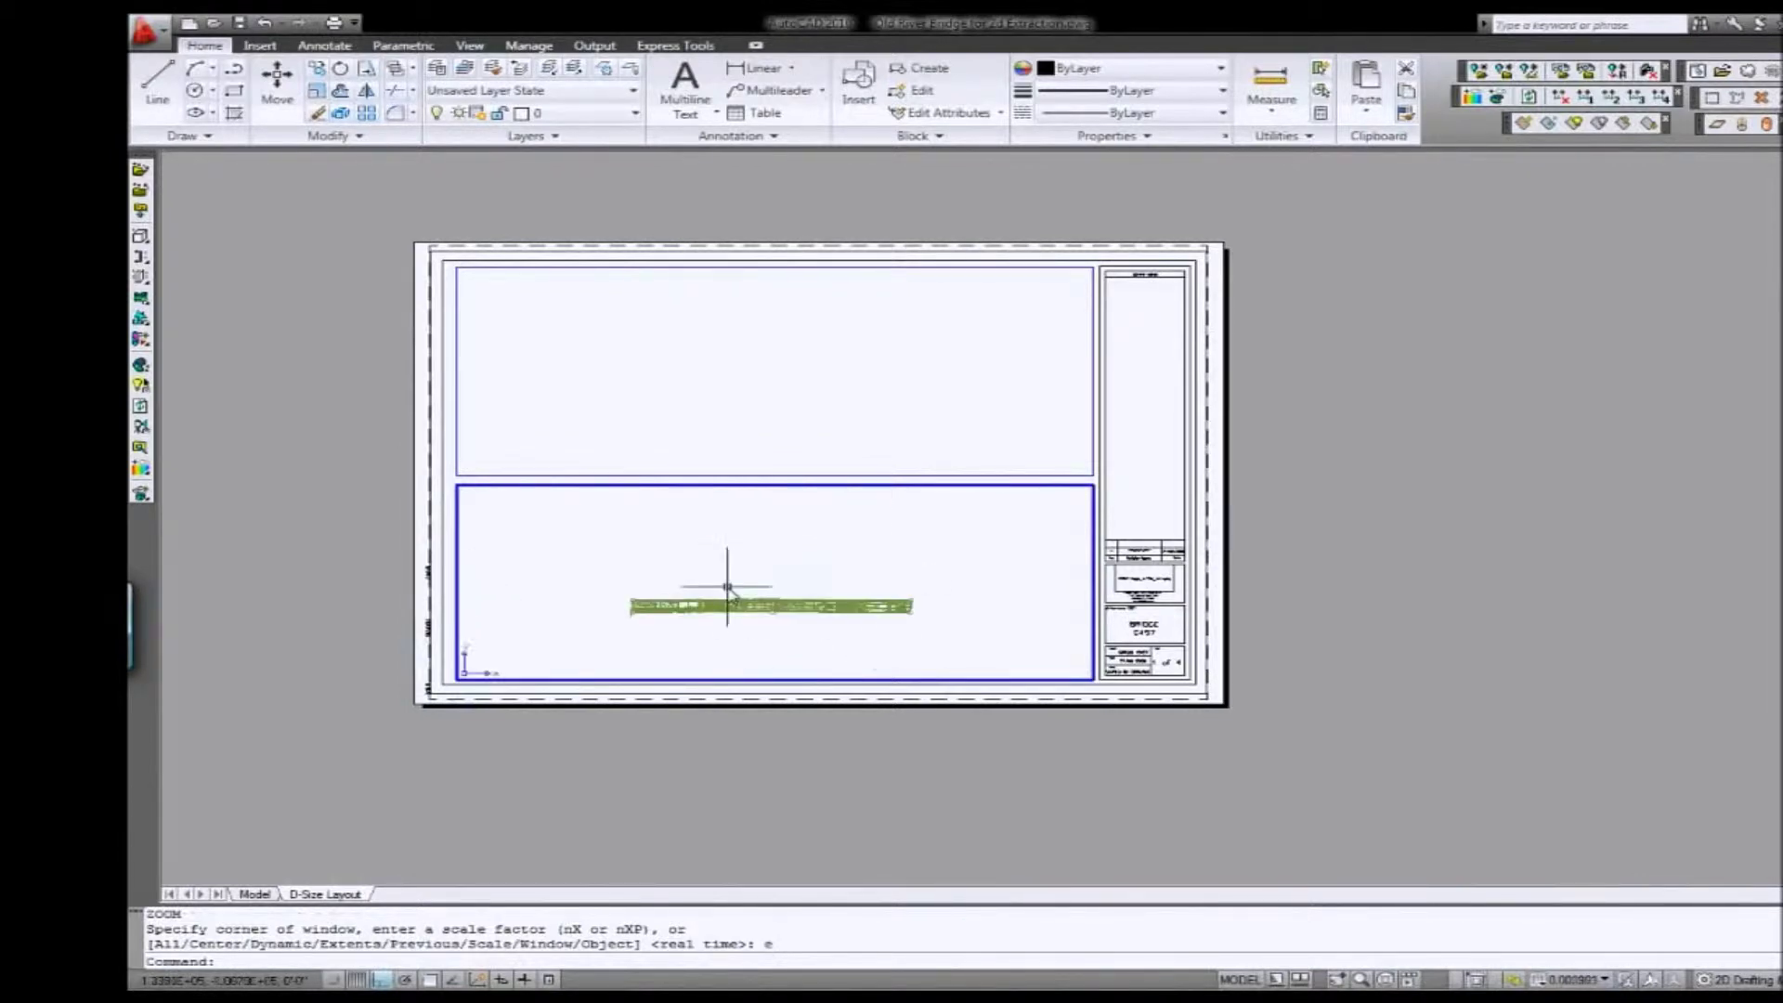
{"action": "scroll", "coordinate": [727, 592], "scroll_direction": "up", "scroll_amount": 1}
{"action": "scroll", "coordinate": [772, 598], "scroll_direction": "up", "scroll_amount": 2}
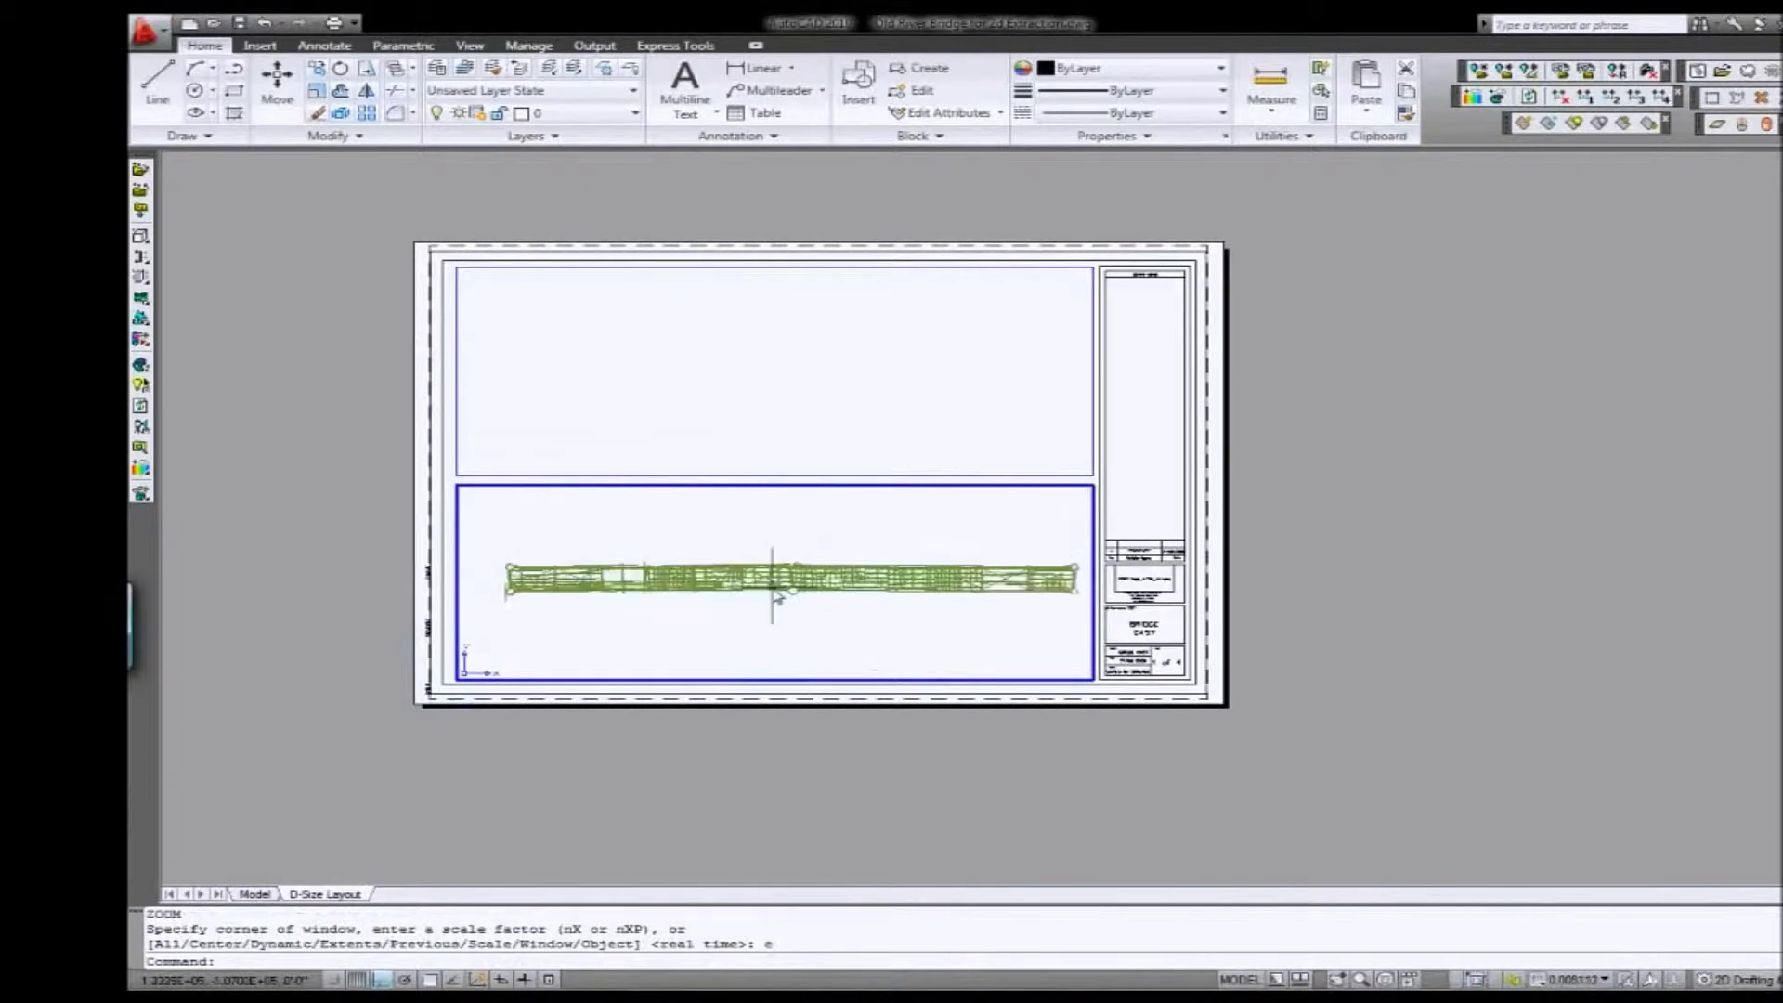
{"action": "middle_click_drag", "start_coordinate": [775, 597], "coordinate": [768, 588]}
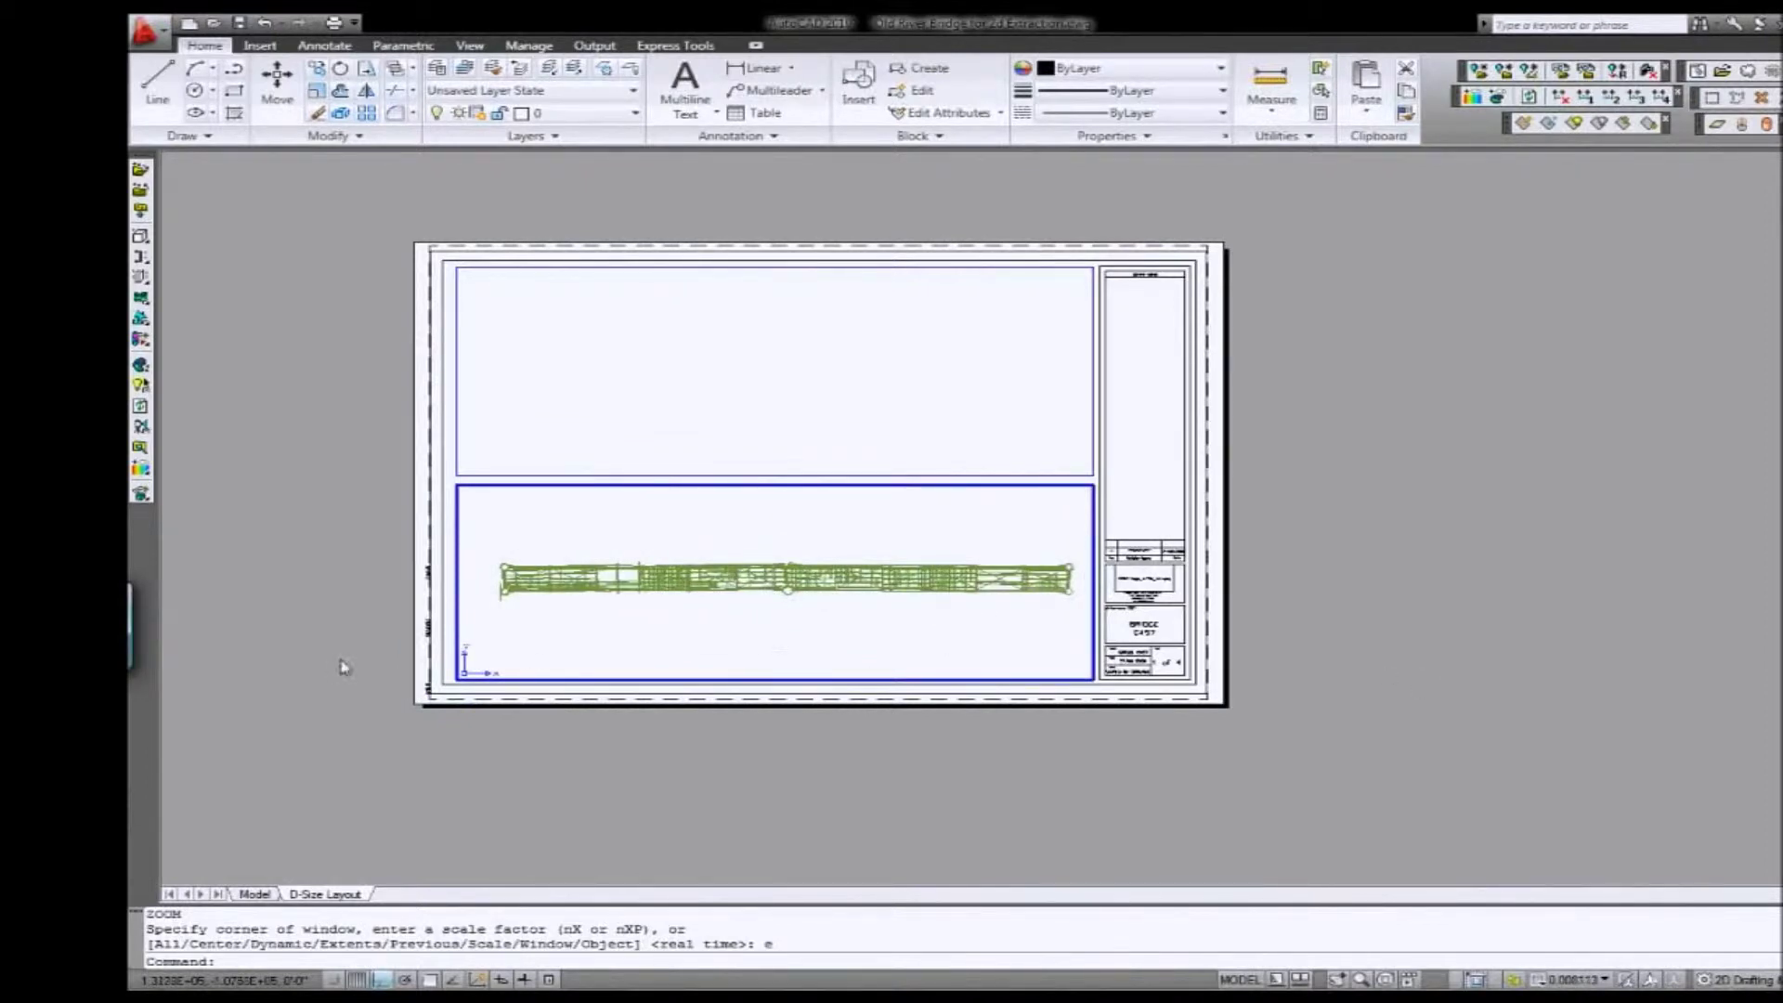
- Return to paper space, fit the sheet, and paste a copied viewport onto it
{"action": "double_click", "coordinate": [275, 693]}
{"action": "type", "text": "z"}
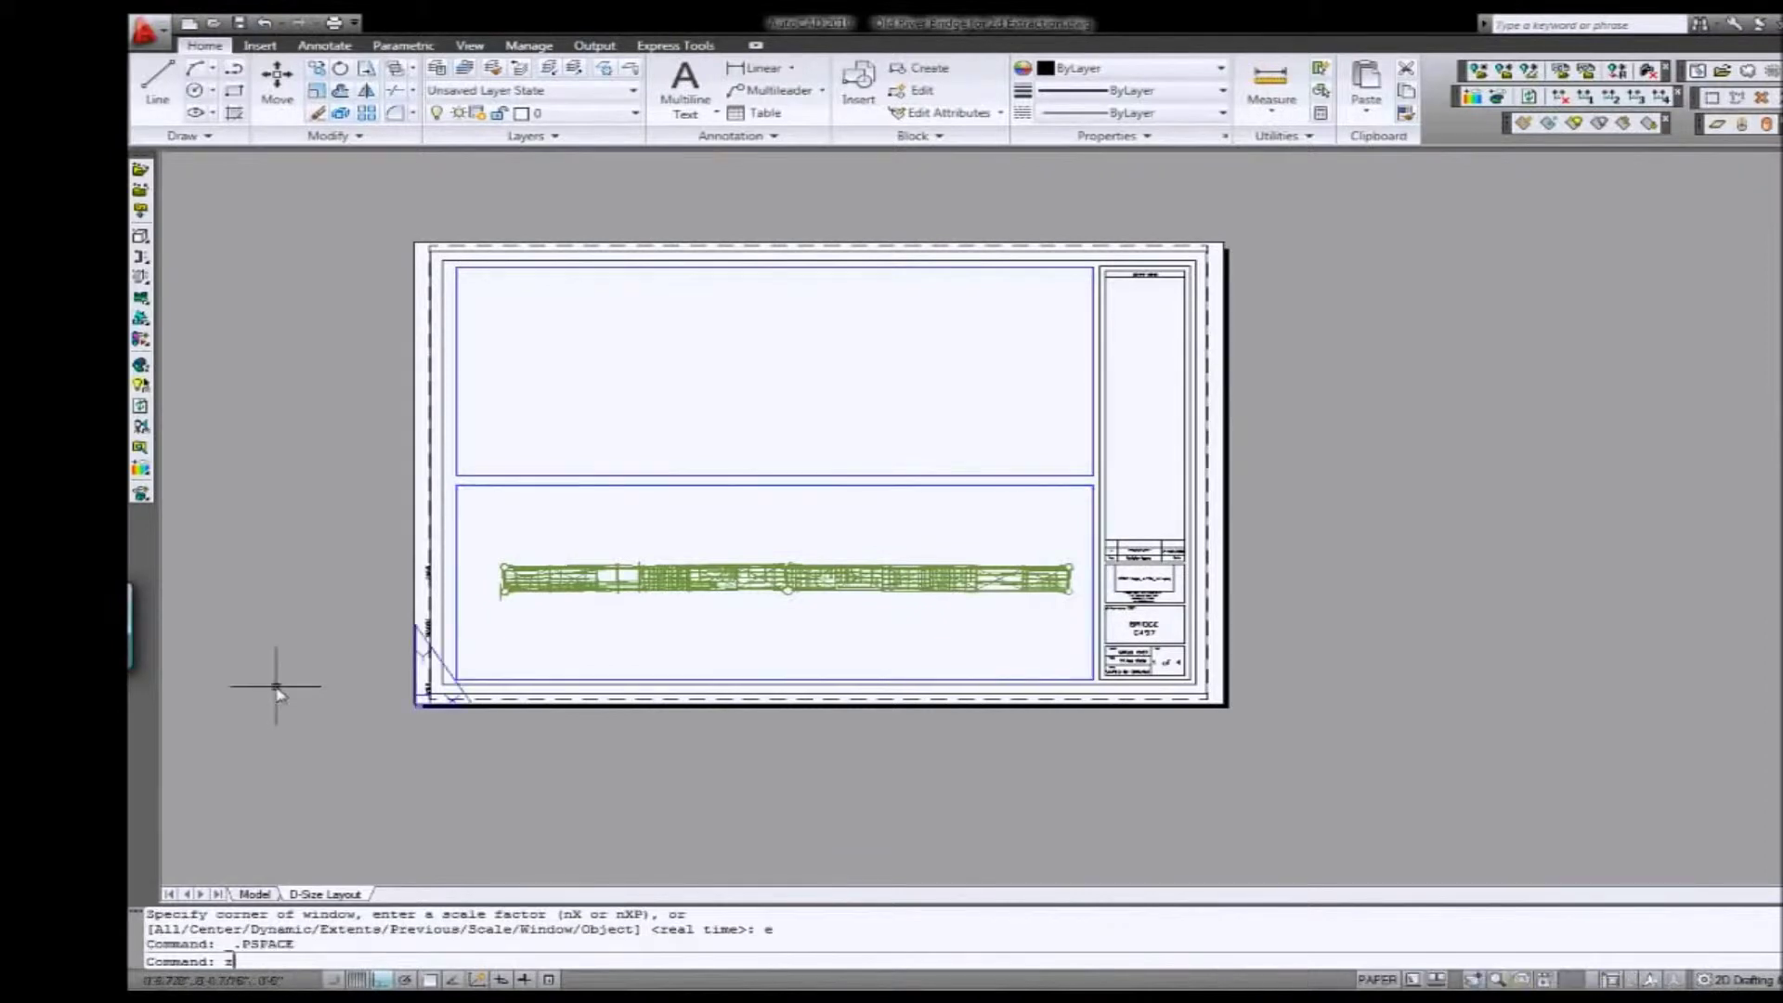
{"action": "key", "text": "Return"}
{"action": "type", "text": "e"}
{"action": "key", "text": "Return"}
{"action": "key", "text": "ctrl+v"}
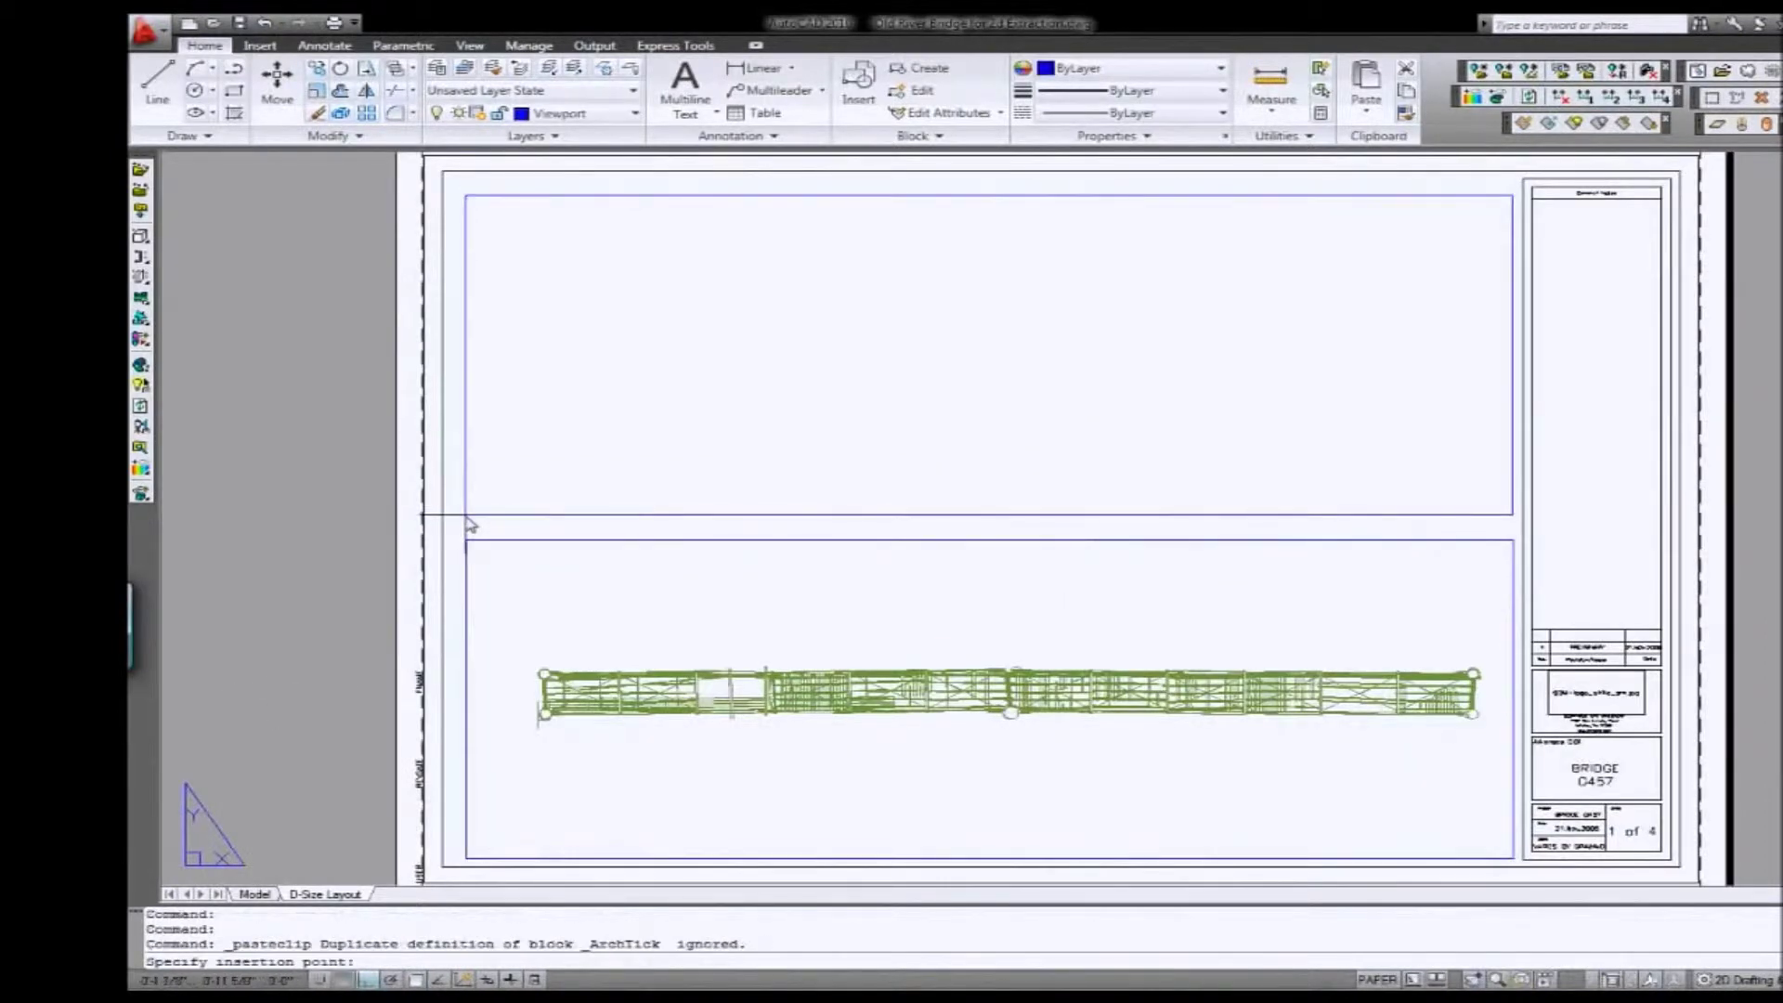
{"action": "left_click", "coordinate": [469, 523]}
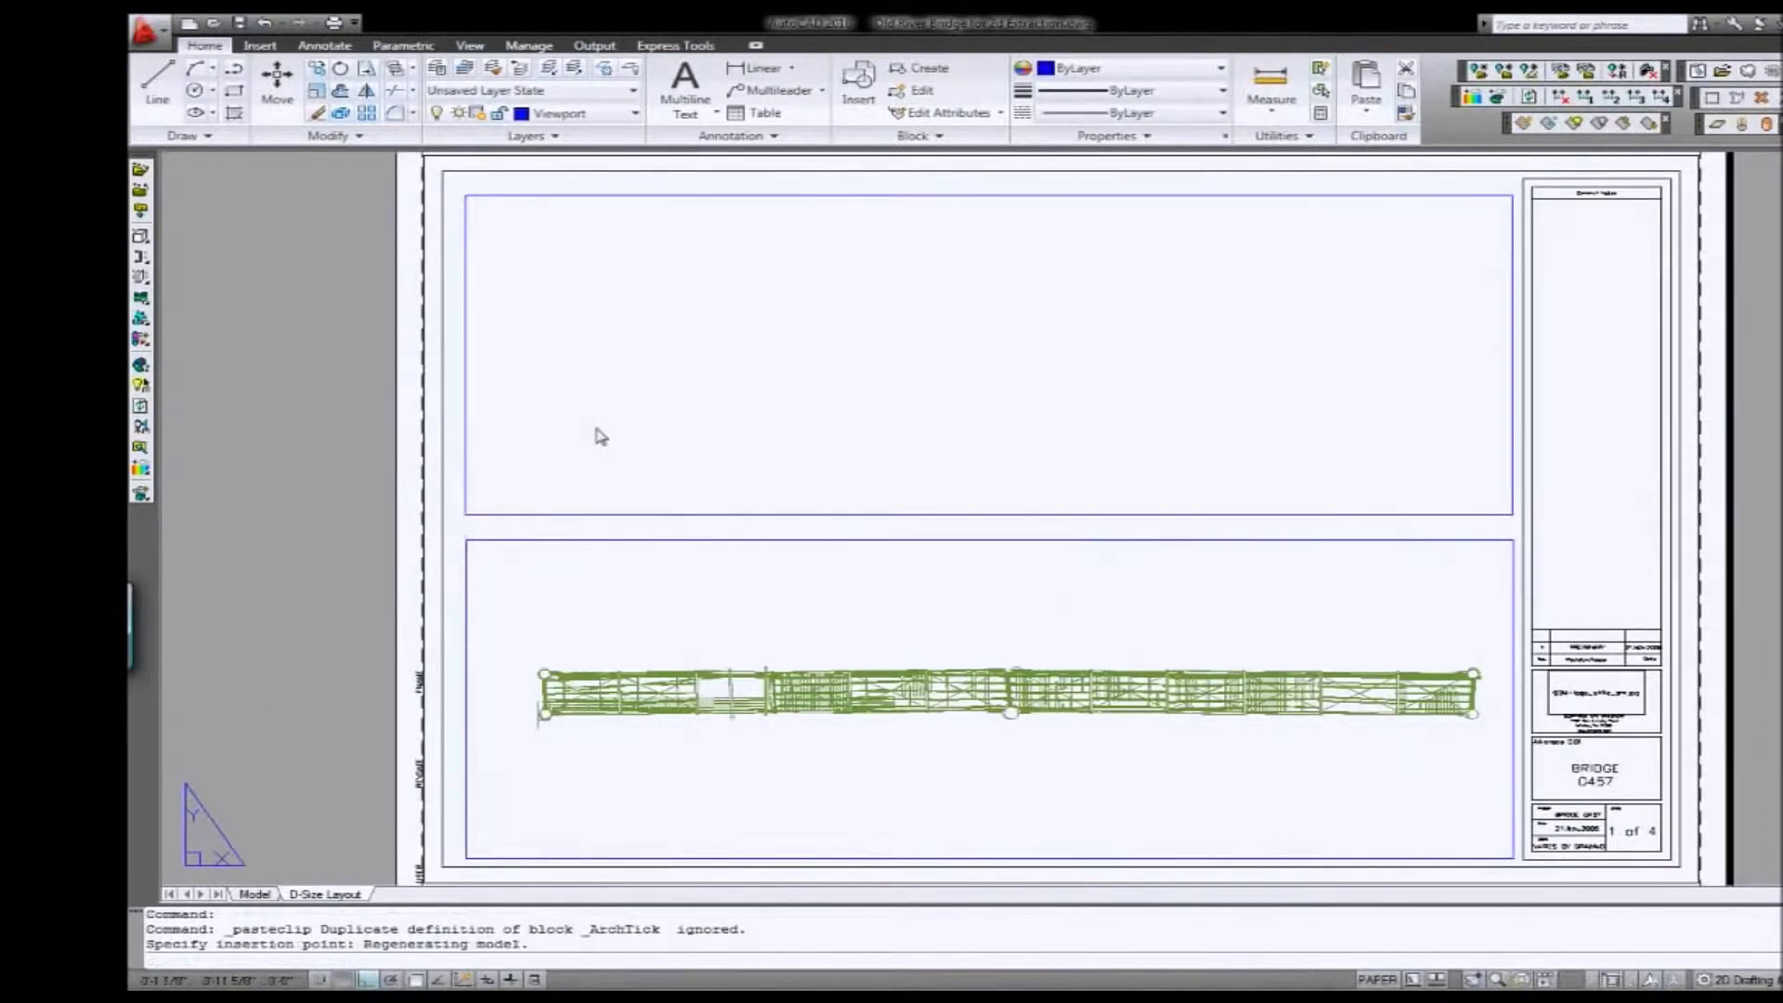
- Zoom and orbit the upper viewport so the truss elevation fills it
{"action": "double_click", "coordinate": [770, 431]}
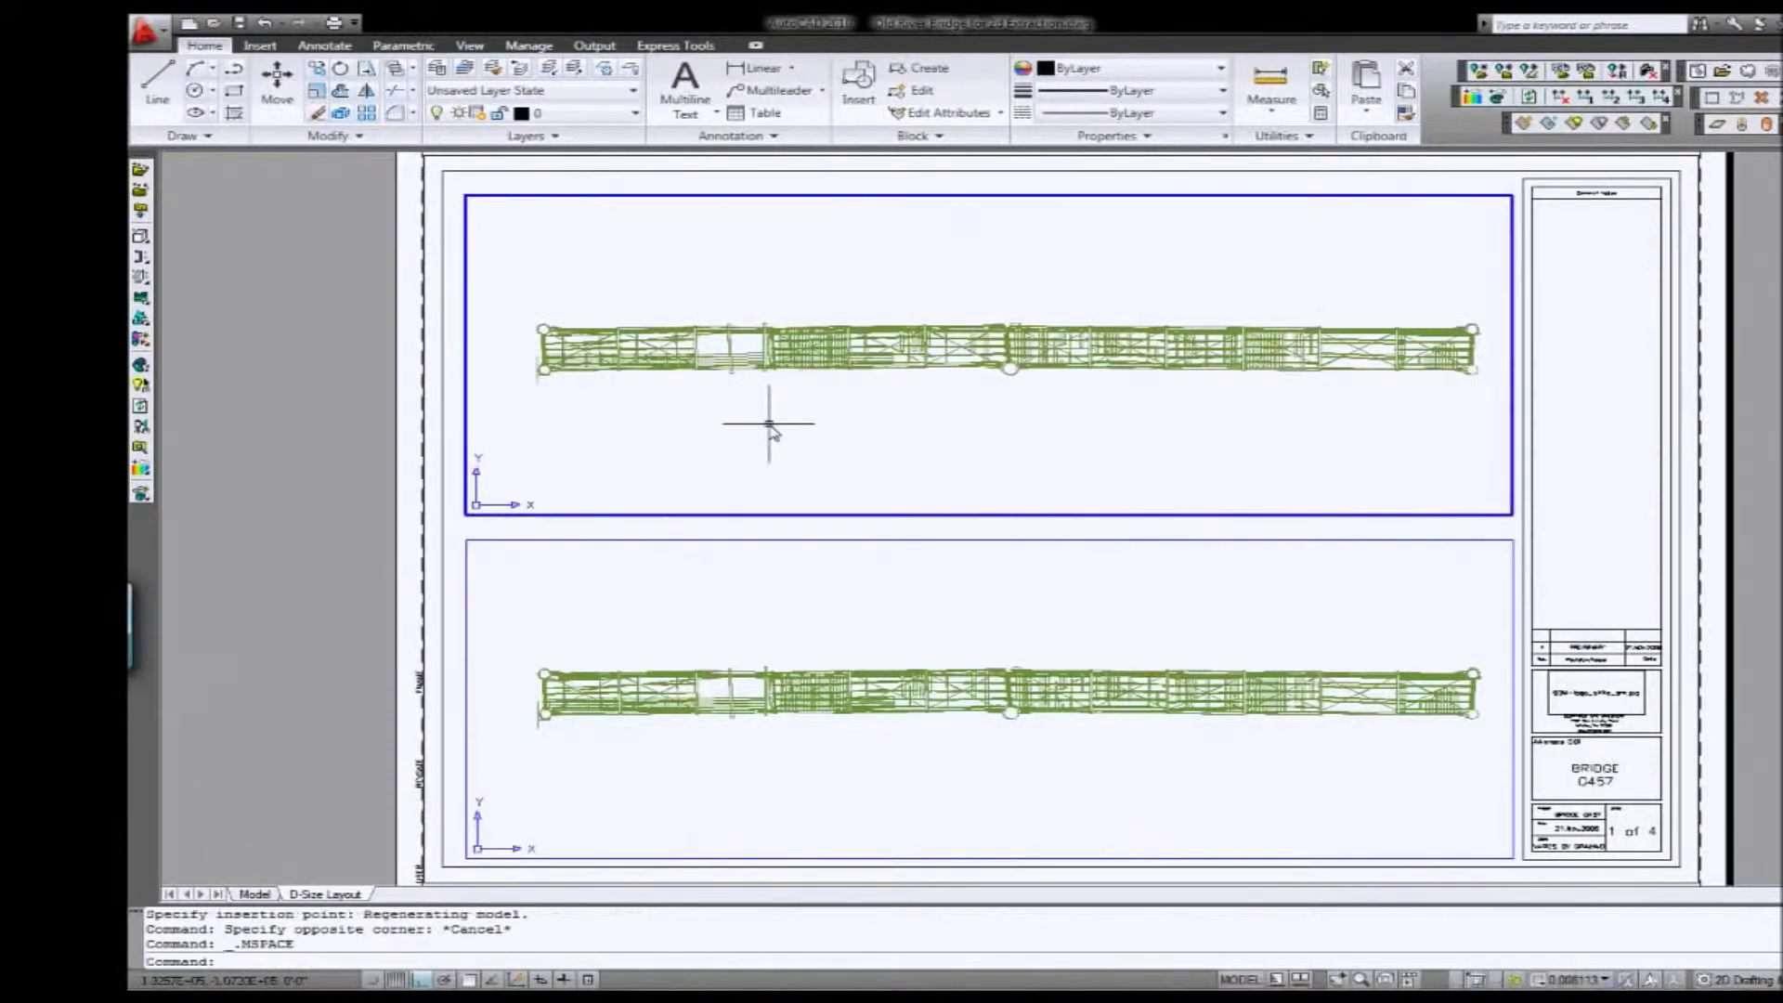
{"action": "type", "text": "z"}
{"action": "key", "text": "Return"}
{"action": "type", "text": "e"}
{"action": "key", "text": "Return"}
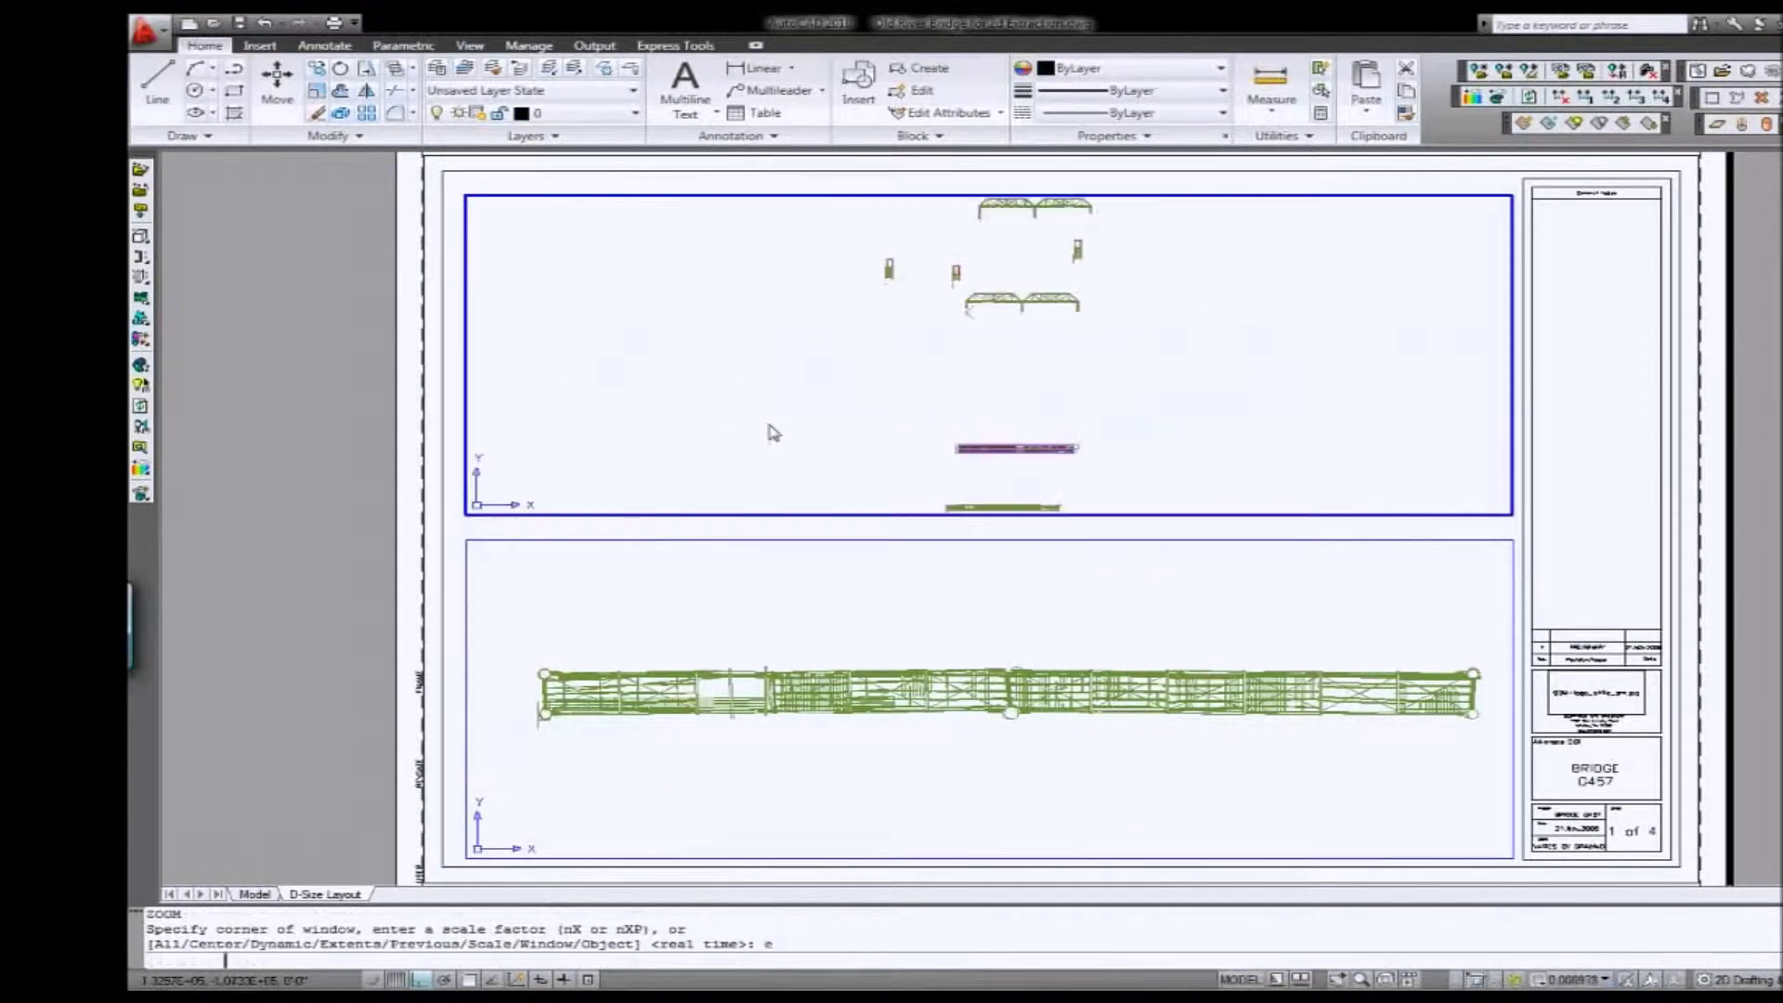
{"action": "scroll", "coordinate": [1031, 398], "scroll_direction": "up", "scroll_amount": 2}
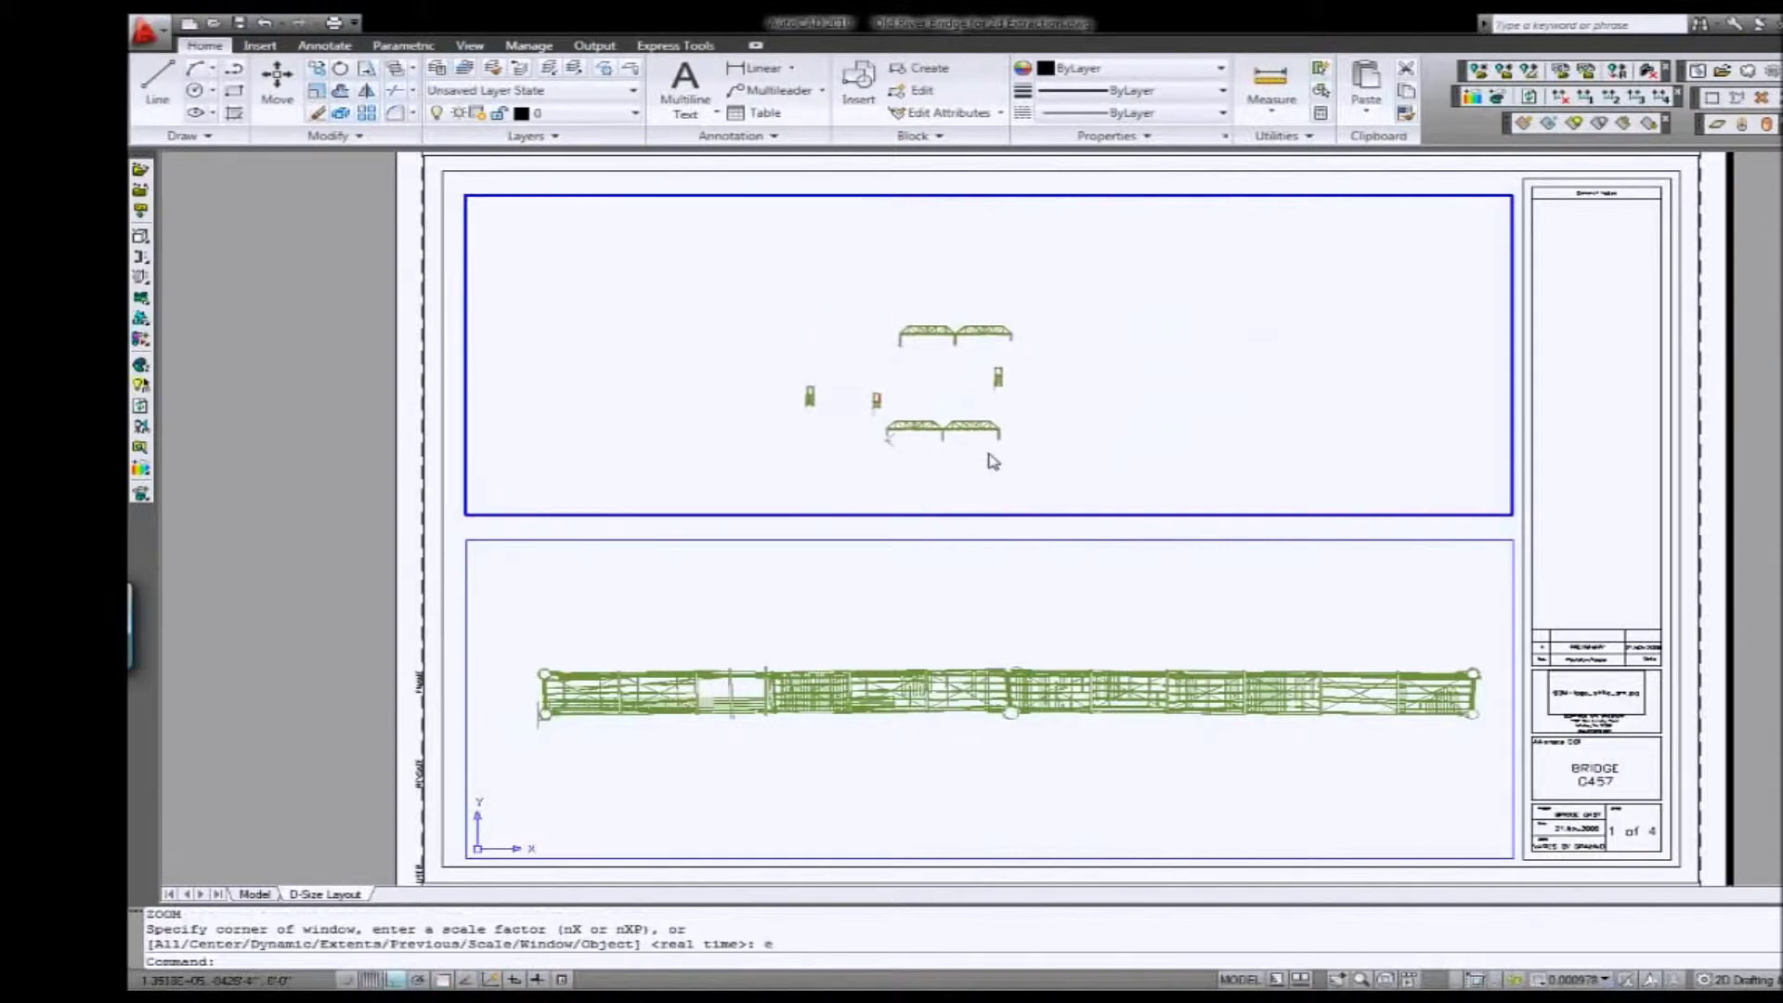
{"action": "scroll", "coordinate": [1031, 442], "scroll_direction": "up", "scroll_amount": 2}
{"action": "middle_click_drag", "start_coordinate": [999, 358], "coordinate": [1151, 466], "text": "shift"}
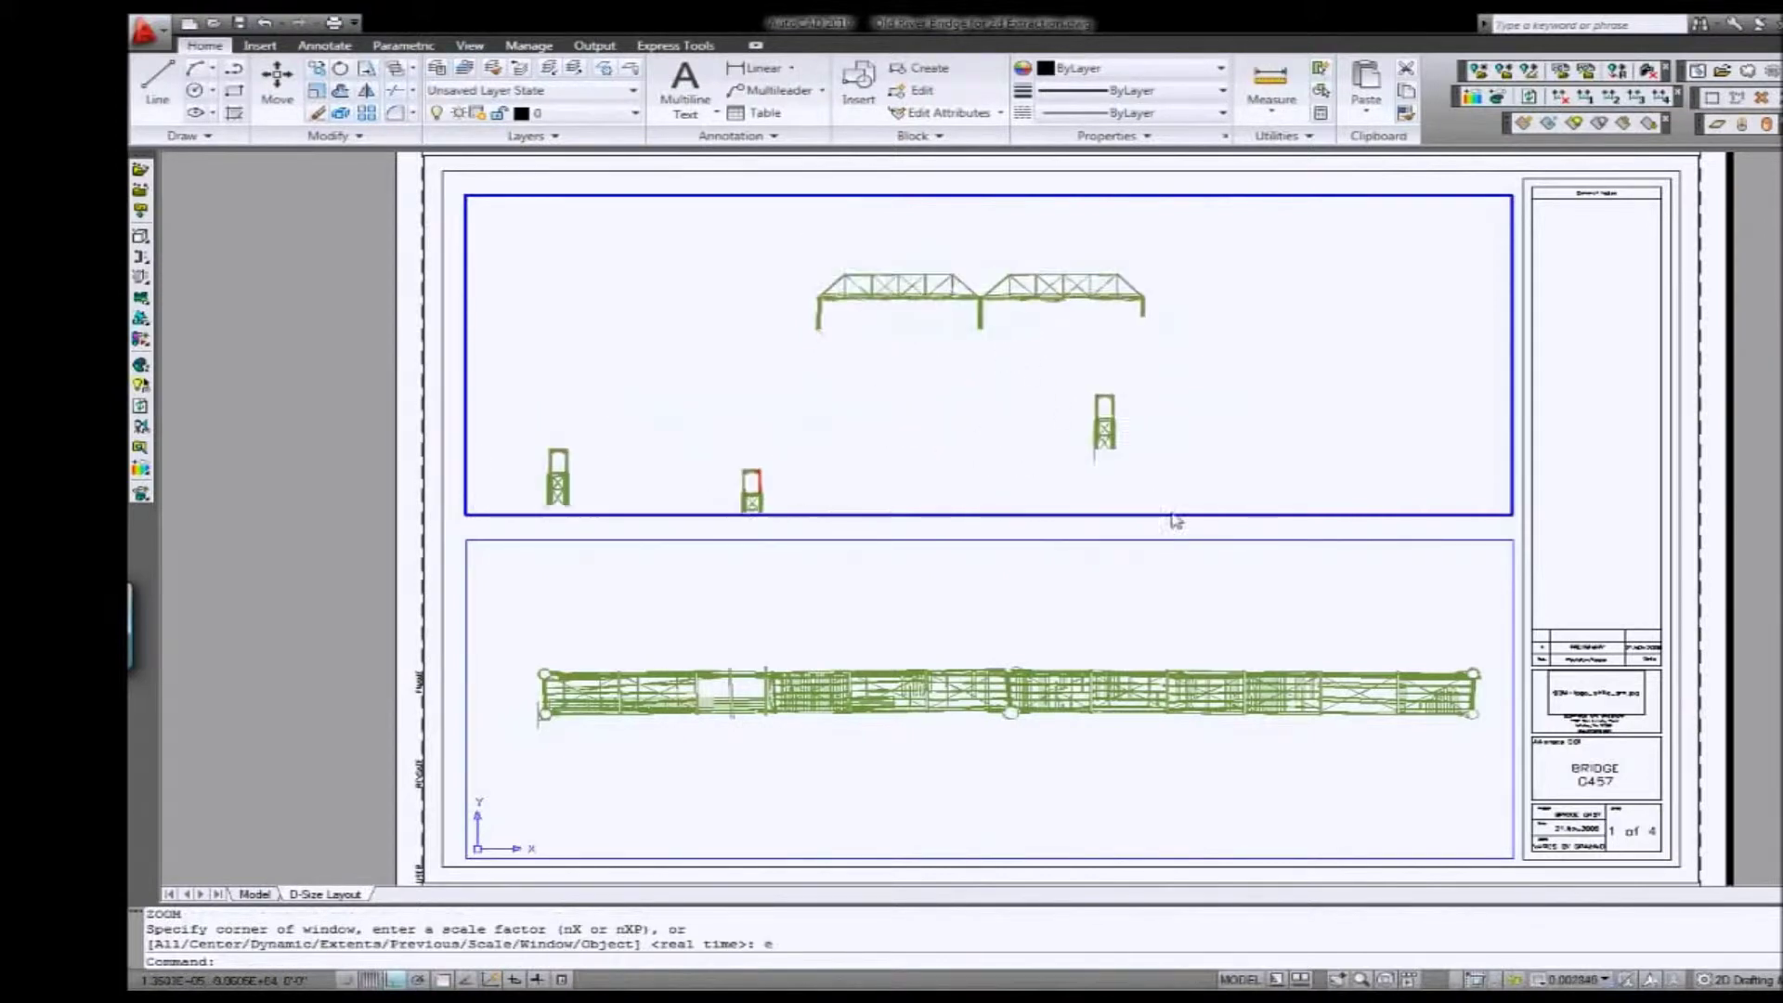
{"action": "scroll", "coordinate": [1144, 437], "scroll_direction": "up", "scroll_amount": 3}
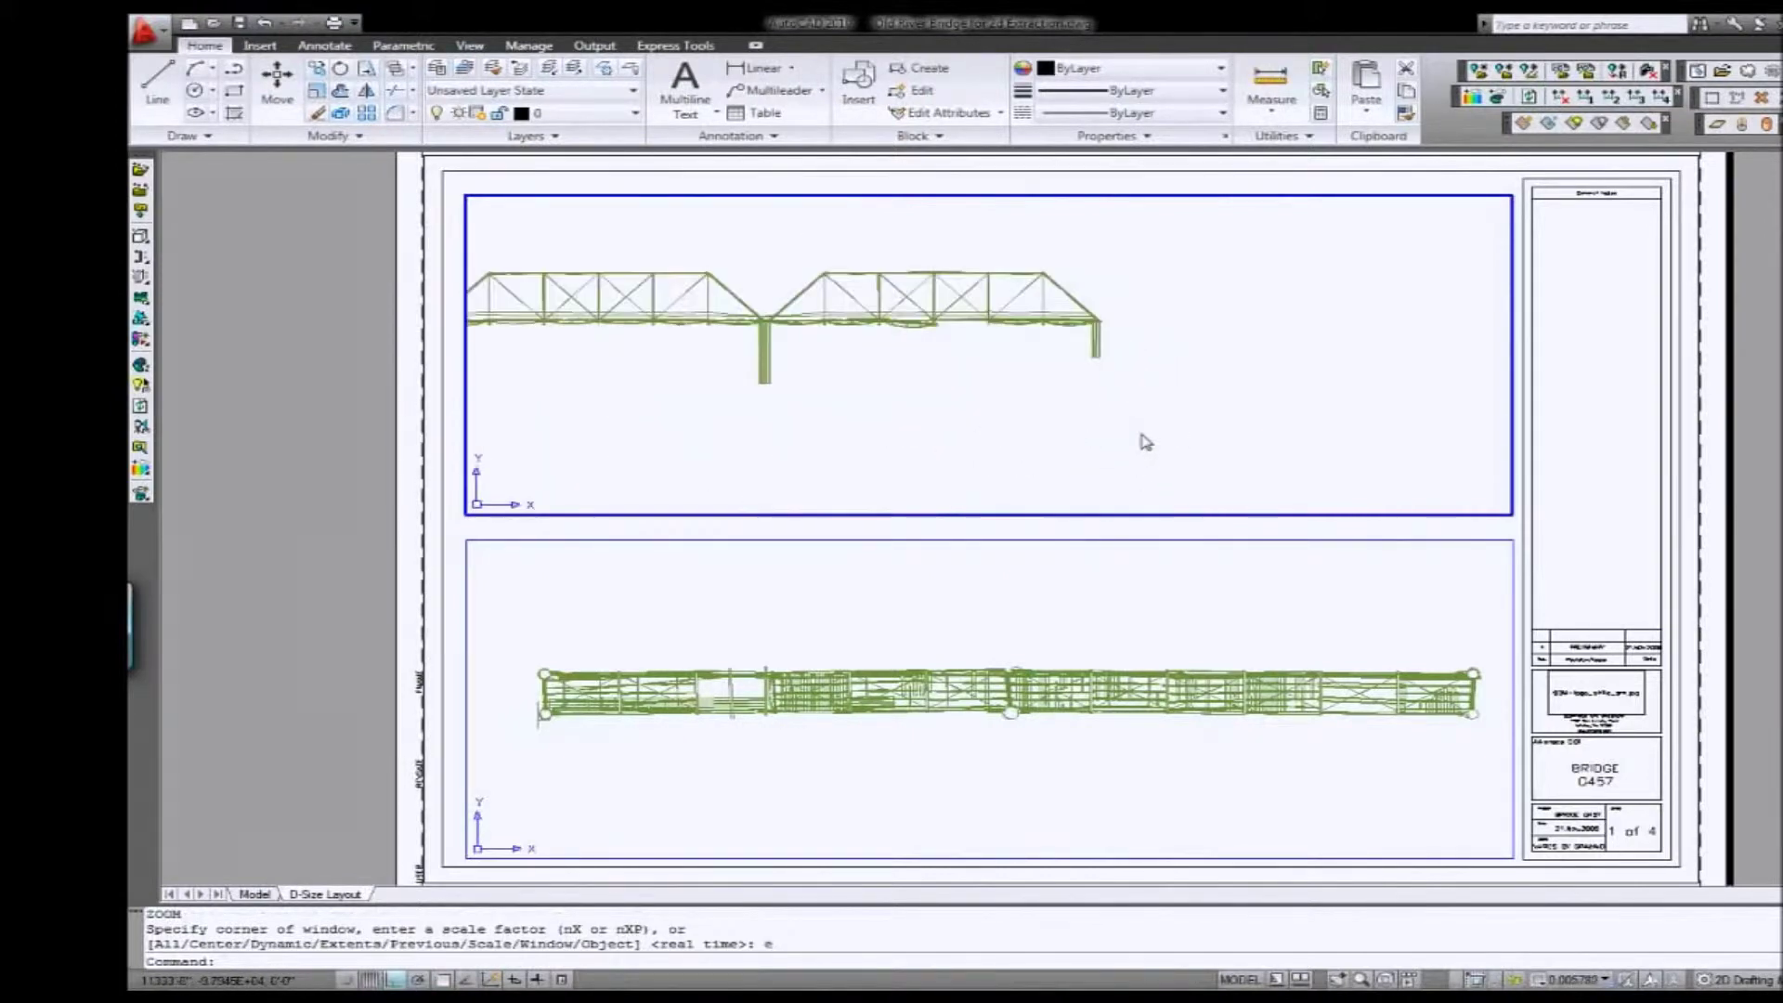
{"action": "scroll", "coordinate": [1136, 431], "scroll_direction": "up", "scroll_amount": 3}
{"action": "middle_click_drag", "start_coordinate": [1124, 429], "coordinate": [1375, 460], "text": "shift"}
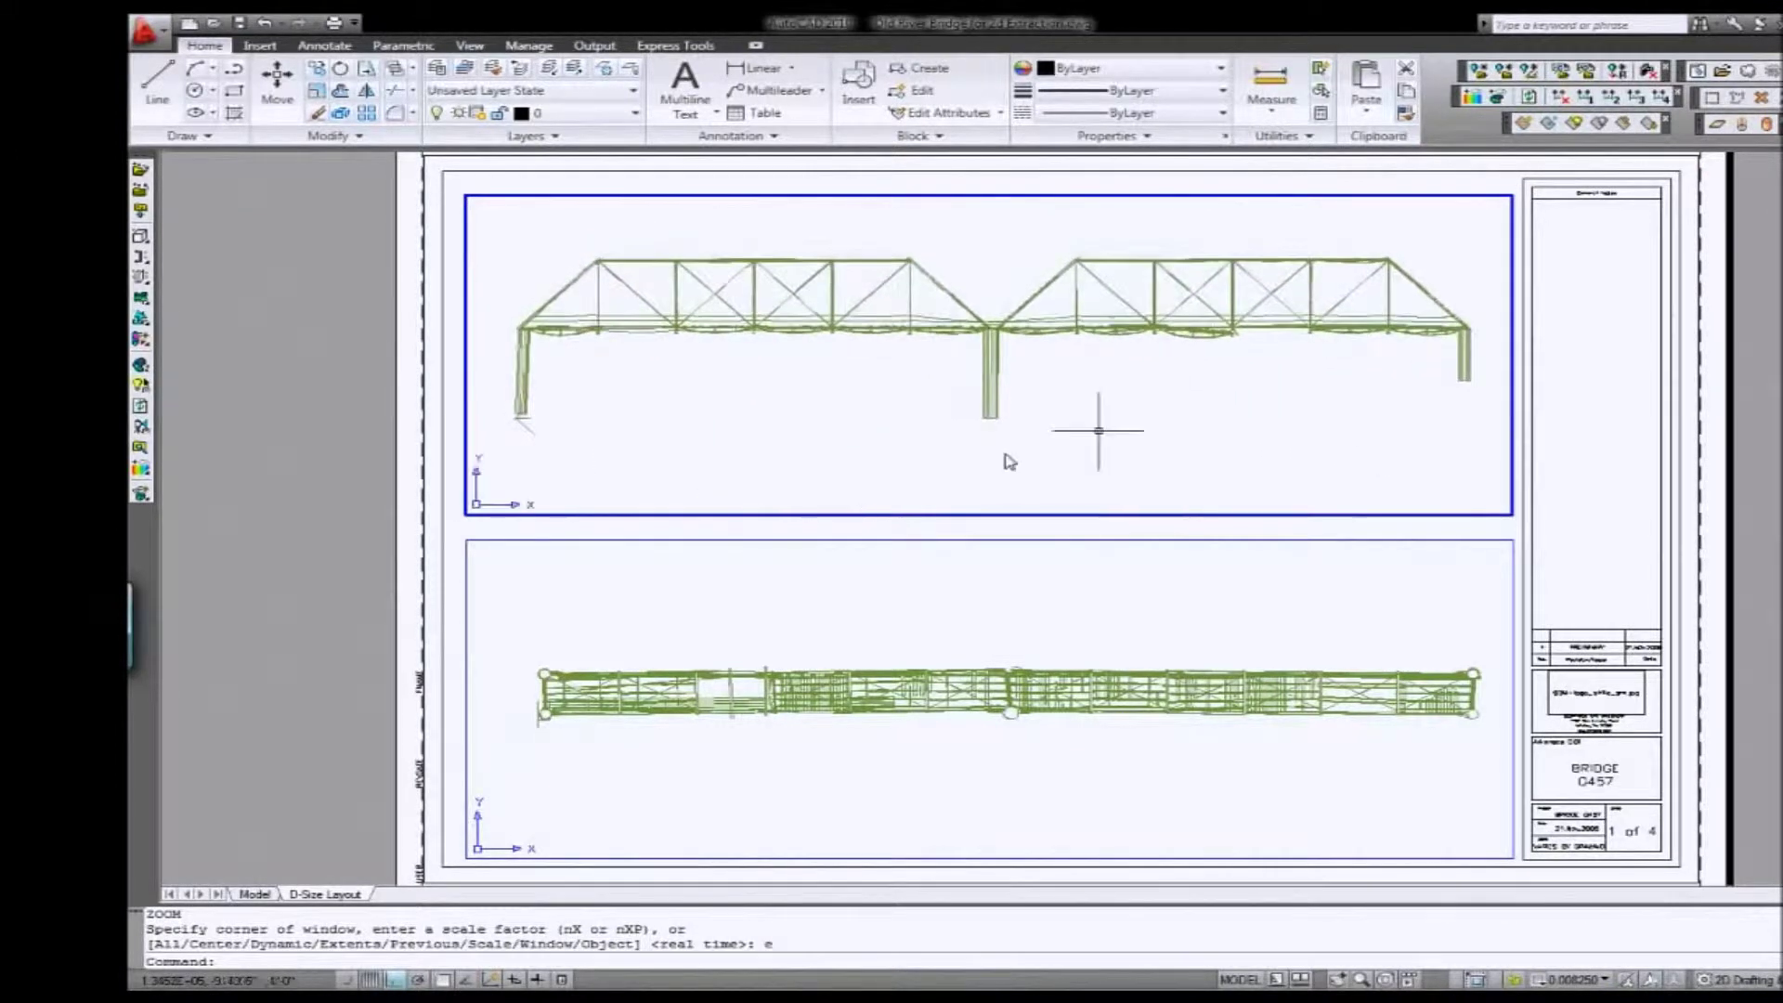
{"action": "double_click", "coordinate": [230, 380]}
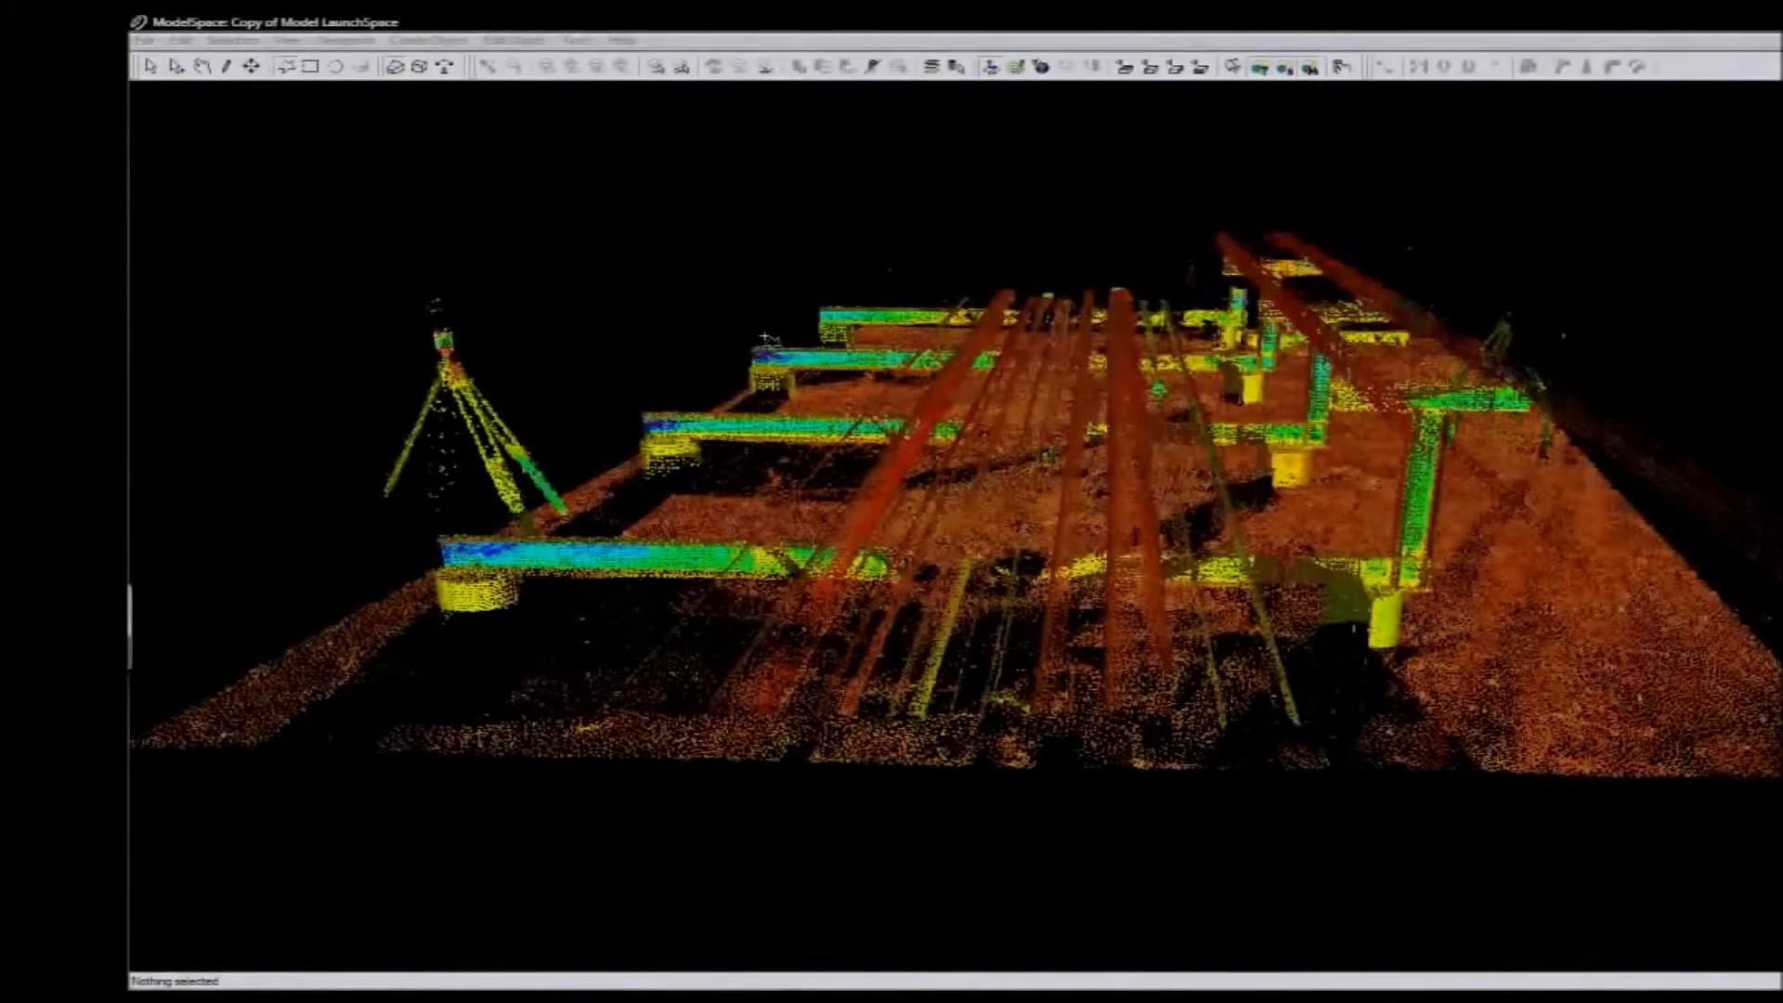
- Measure along the rail cloud, then fence-select the pipe's cross-section points end-on
{"action": "left_click", "coordinate": [984, 297]}
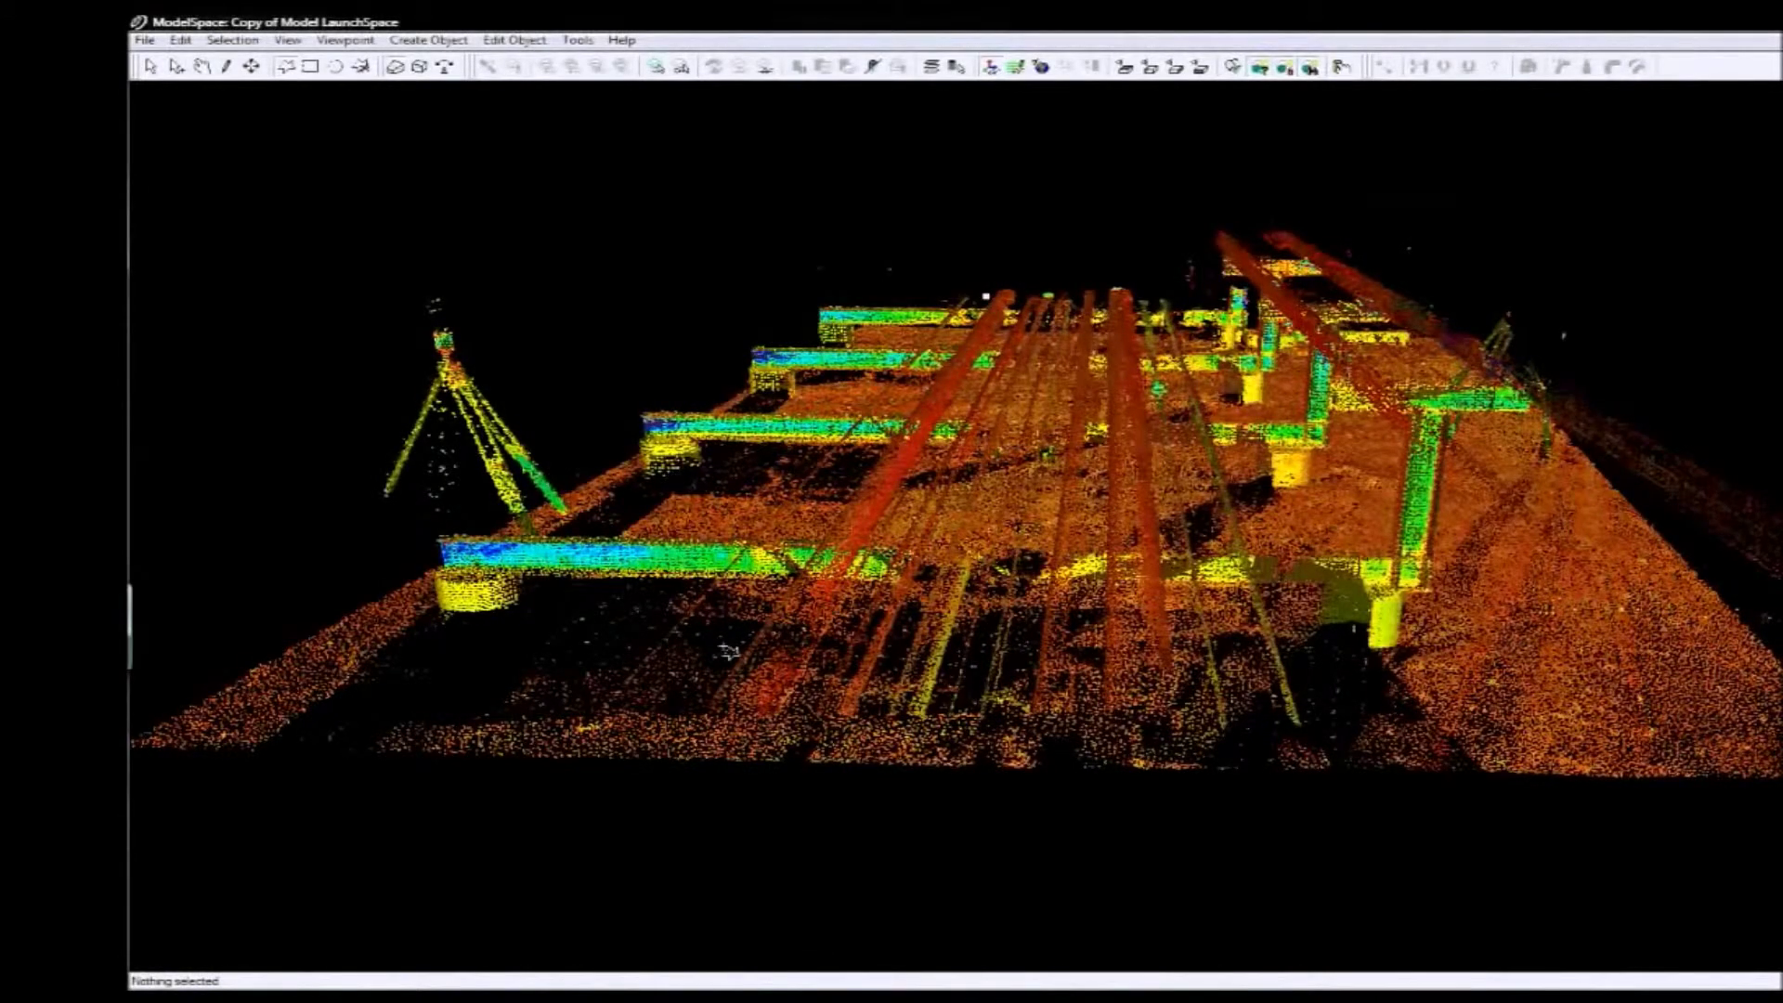
{"action": "left_click", "coordinate": [705, 683]}
{"action": "left_click", "coordinate": [812, 690]}
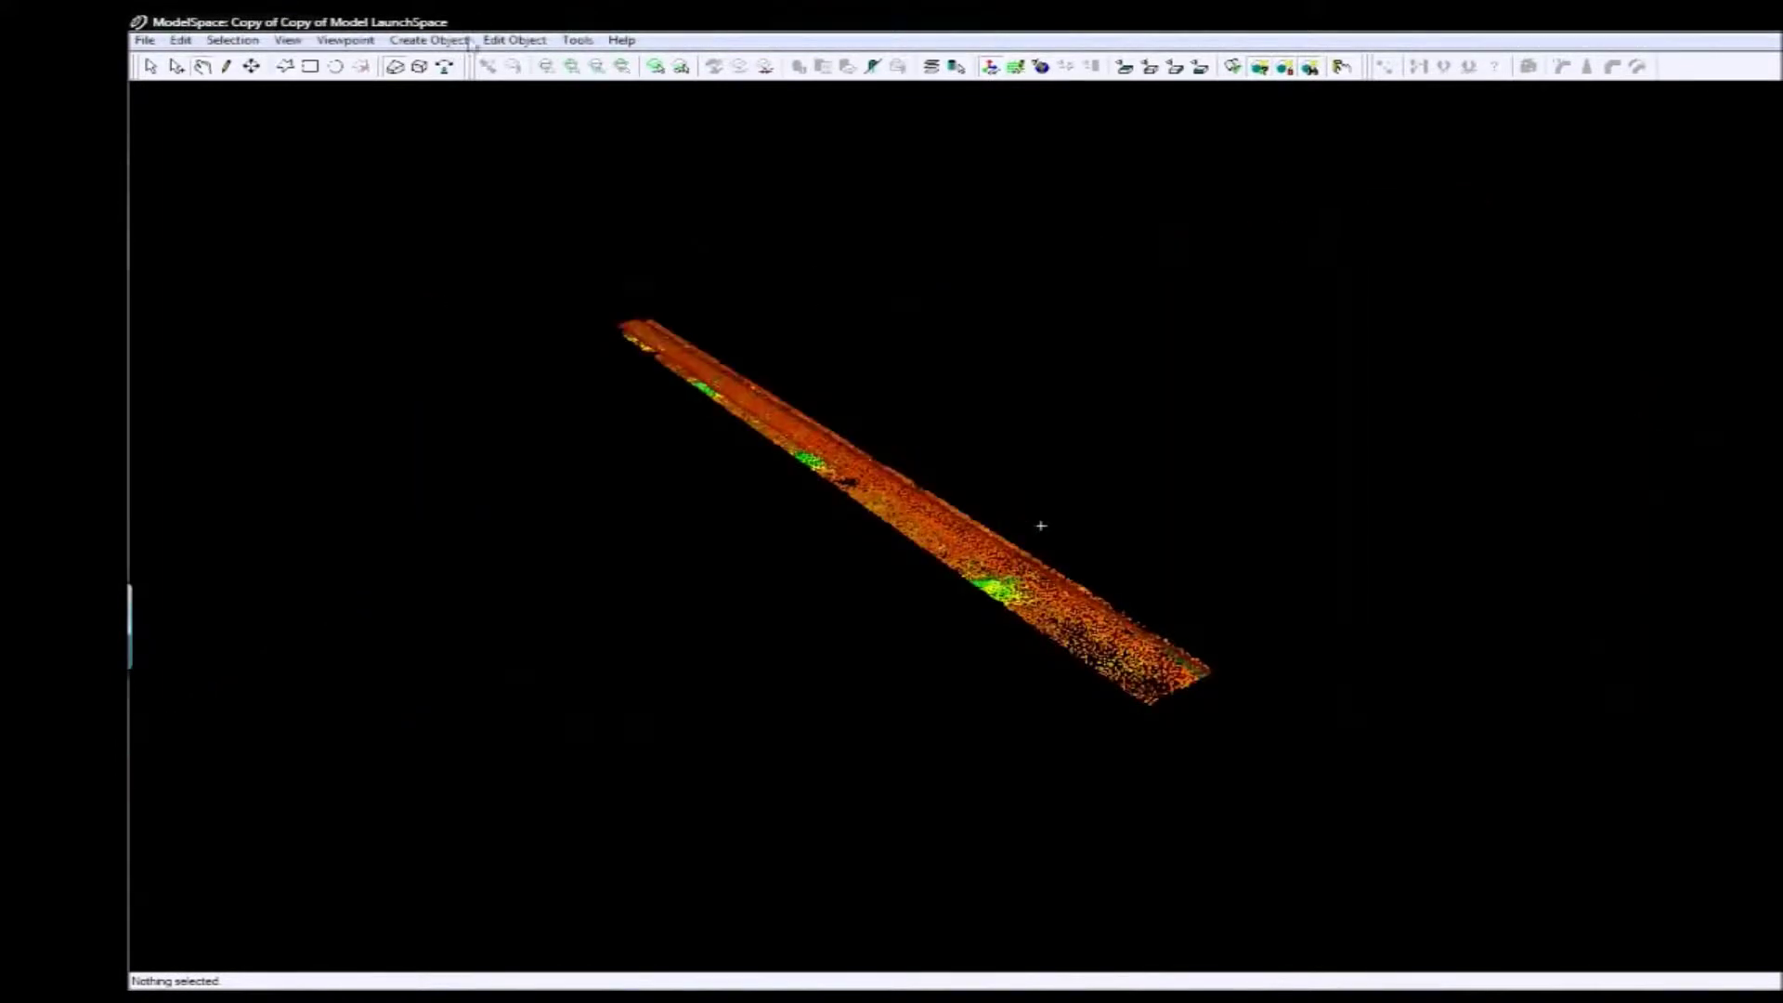
{"action": "mouse_move", "coordinate": [1041, 525]}
{"action": "left_mouse_down"}
{"action": "mouse_move", "coordinate": [1390, 554]}
{"action": "mouse_move", "coordinate": [1338, 522]}
{"action": "mouse_move", "coordinate": [1272, 811]}
{"action": "mouse_move", "coordinate": [1445, 272]}
{"action": "mouse_move", "coordinate": [1437, 385]}
{"action": "mouse_move", "coordinate": [1470, 386]}
{"action": "left_mouse_up"}
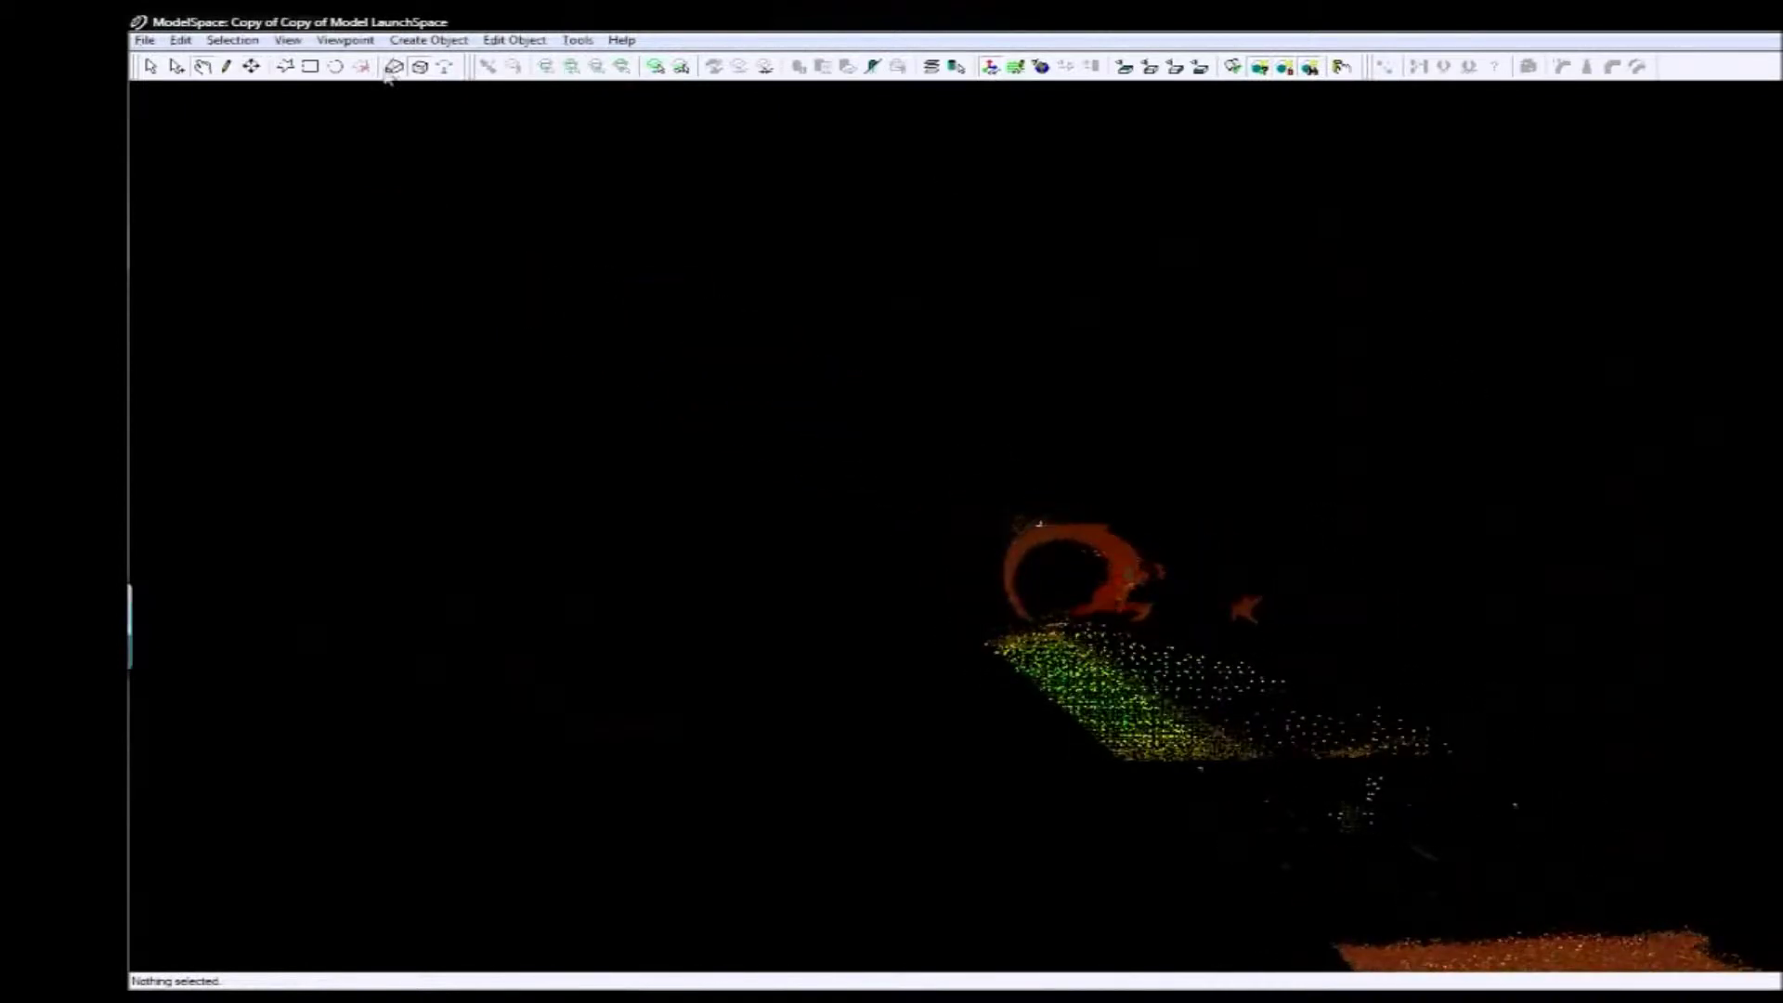
{"action": "left_click", "coordinate": [336, 67]}
{"action": "left_click_drag", "start_coordinate": [1029, 526], "coordinate": [1105, 610]}
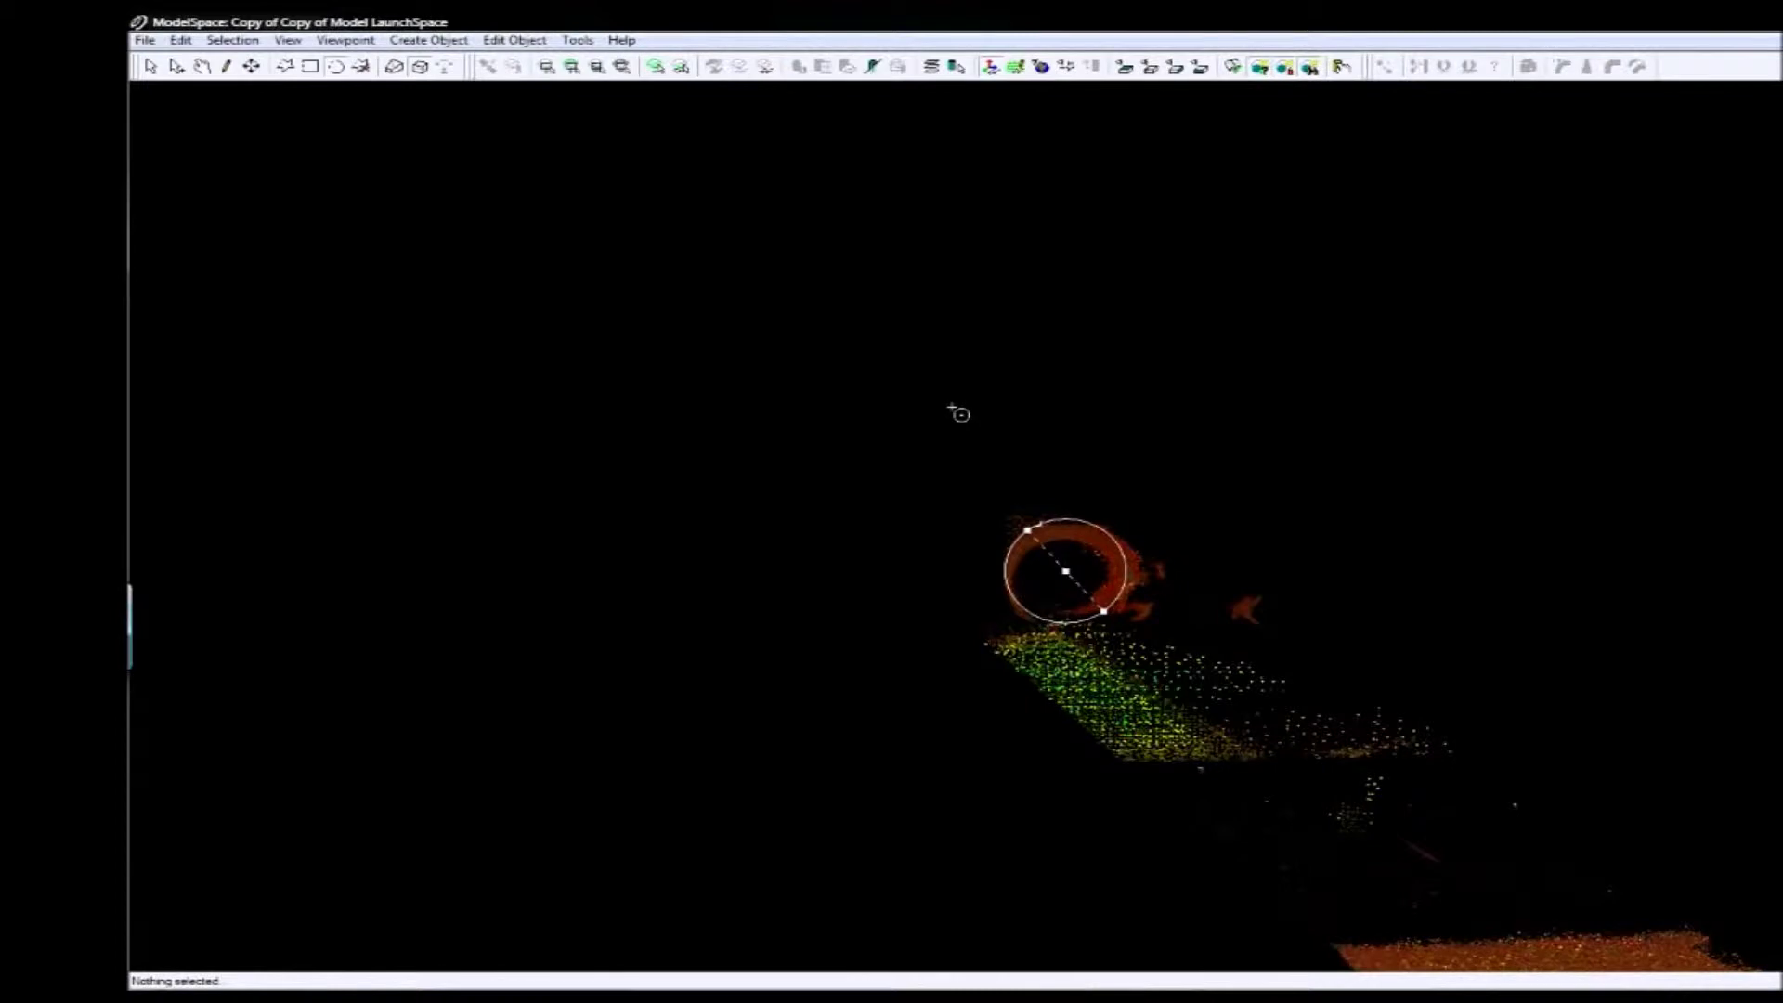
{"action": "left_click", "coordinate": [1066, 572]}
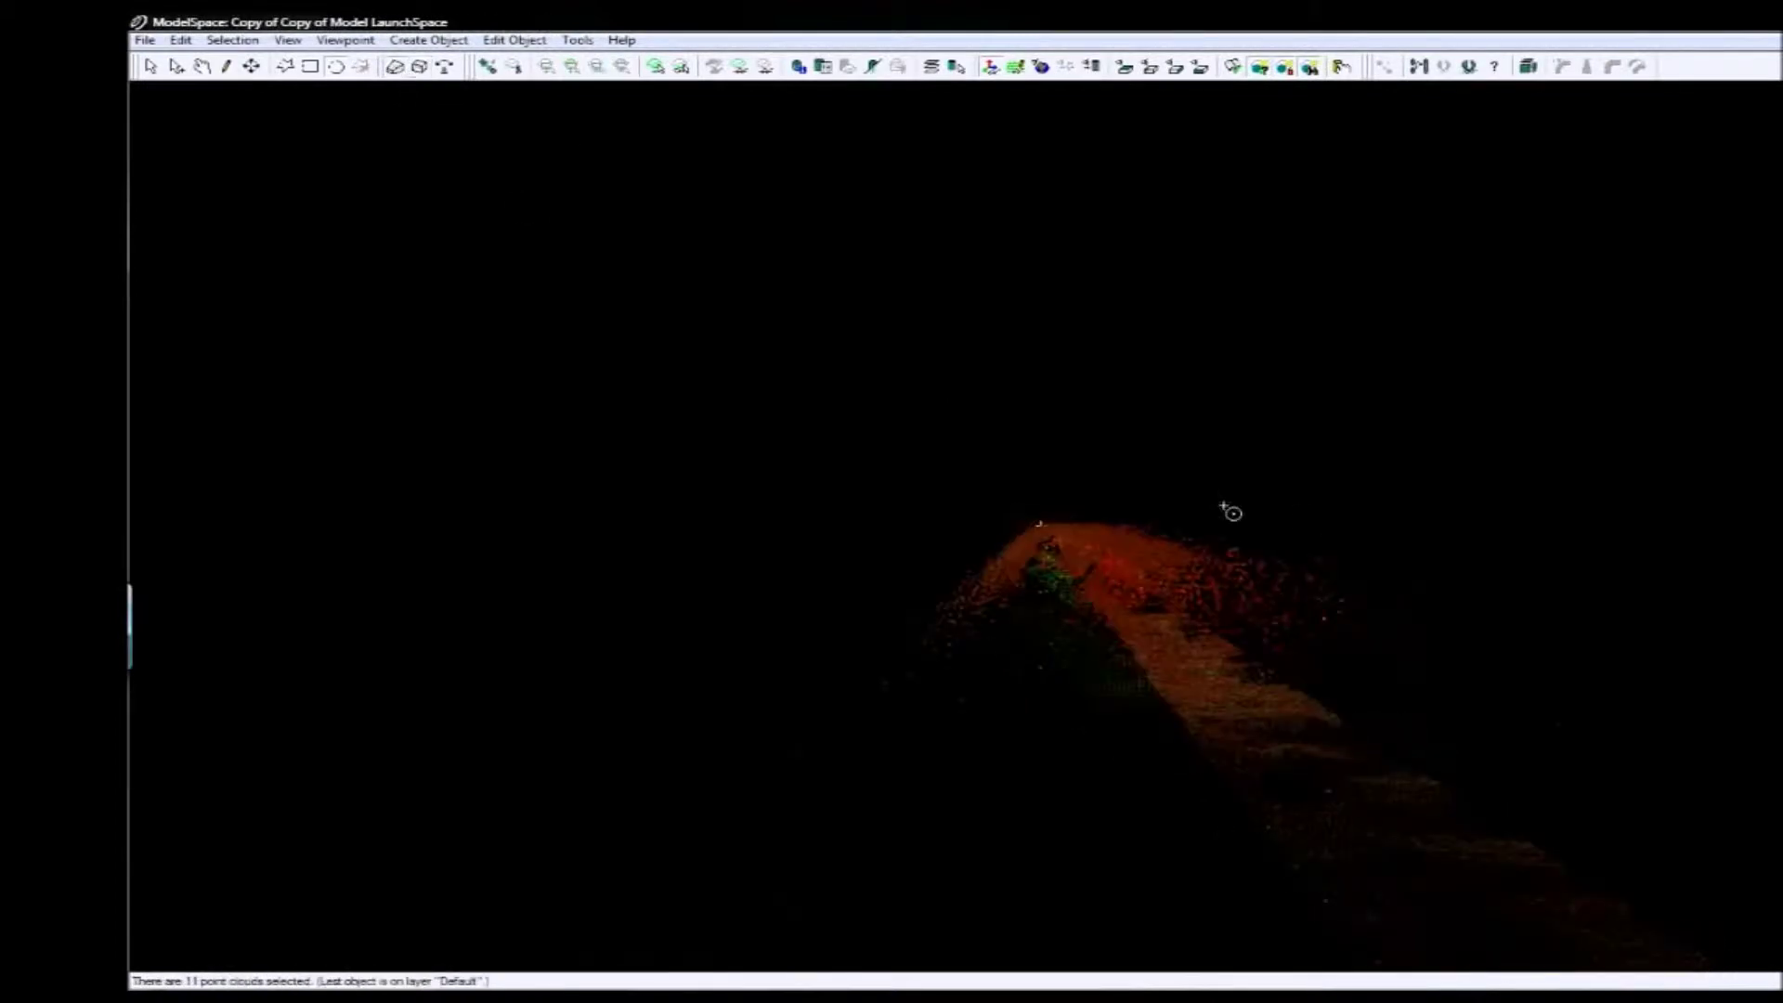
- Fit a cylinder to the selected rail points and orbit to check it
{"action": "left_click", "coordinate": [428, 39]}
{"action": "mouse_move", "coordinate": [454, 151]}
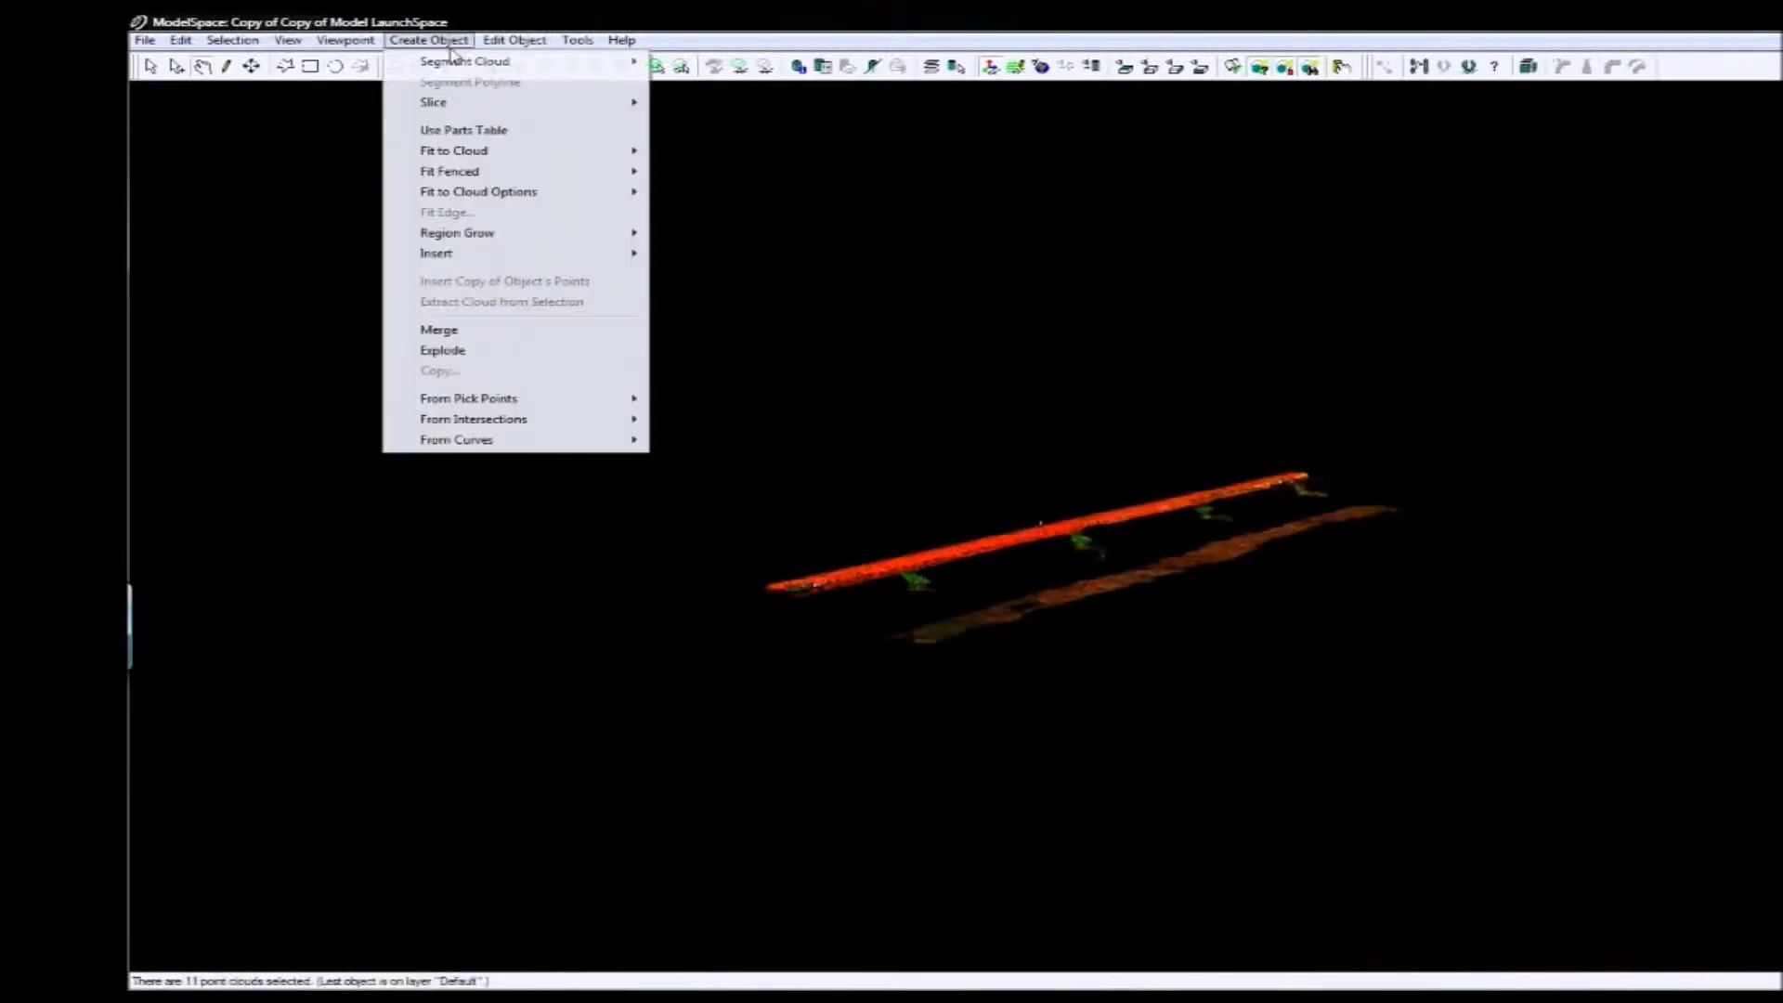
{"action": "left_click", "coordinate": [710, 171]}
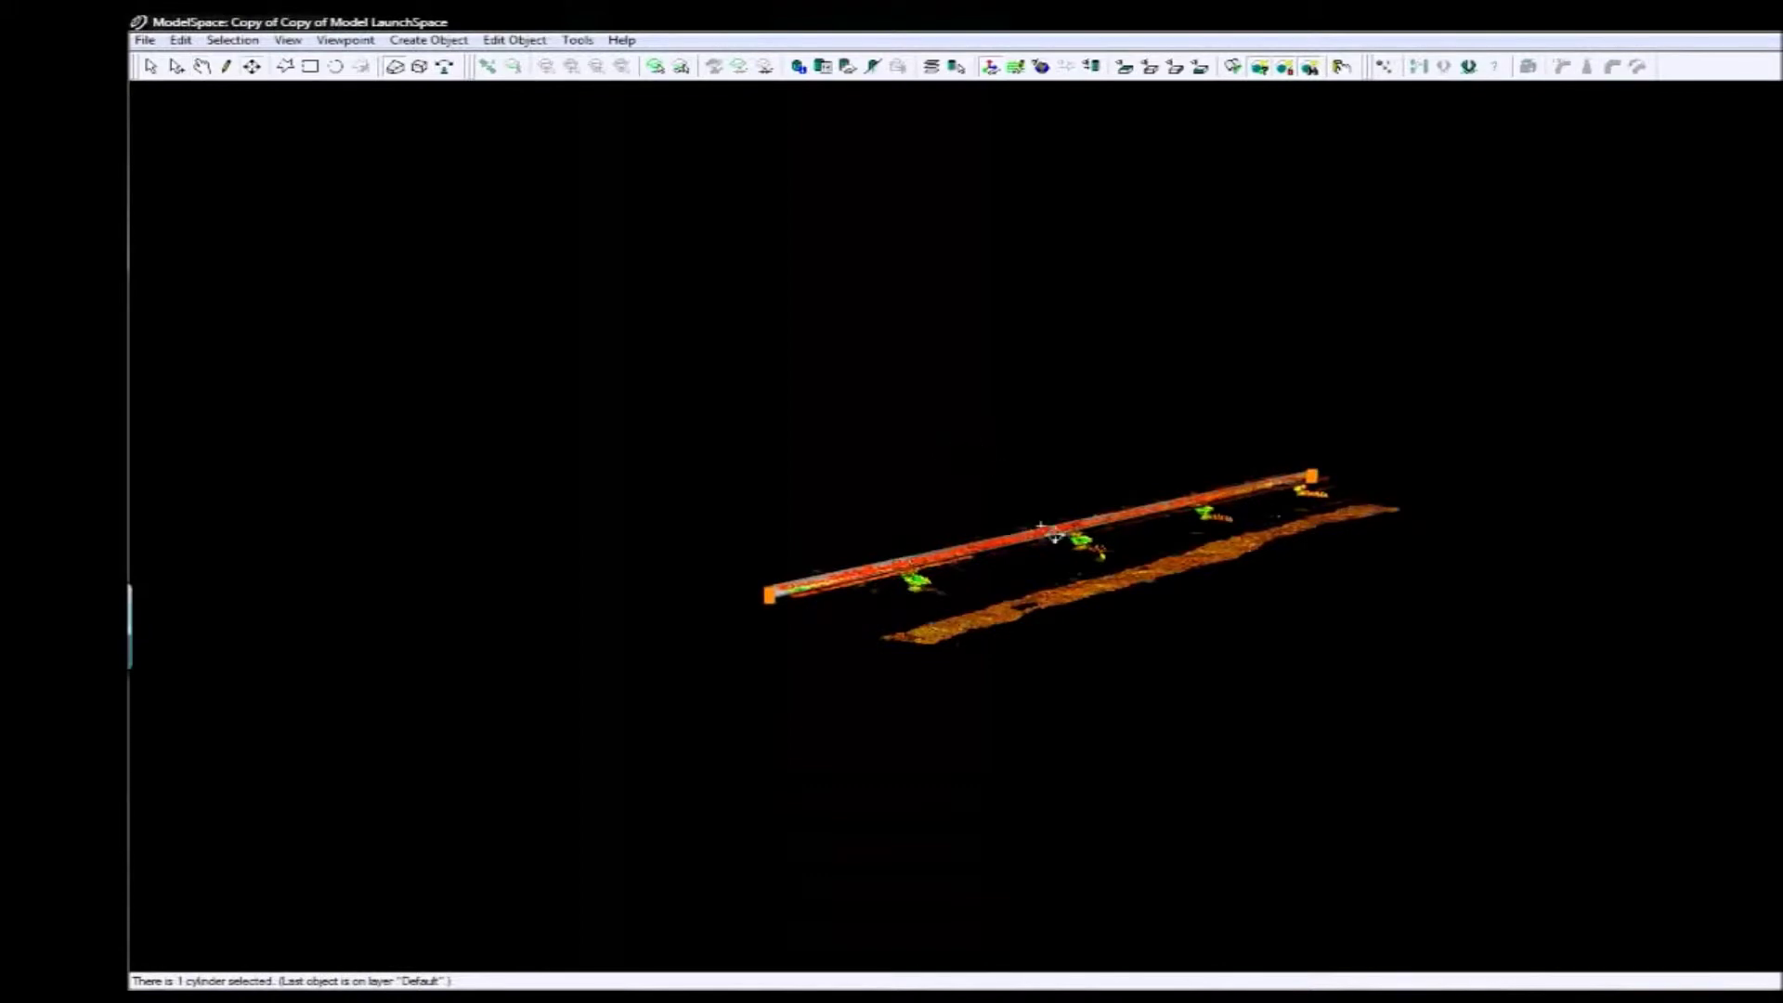
{"action": "right_click_drag", "start_coordinate": [1152, 355], "coordinate": [1152, 411]}
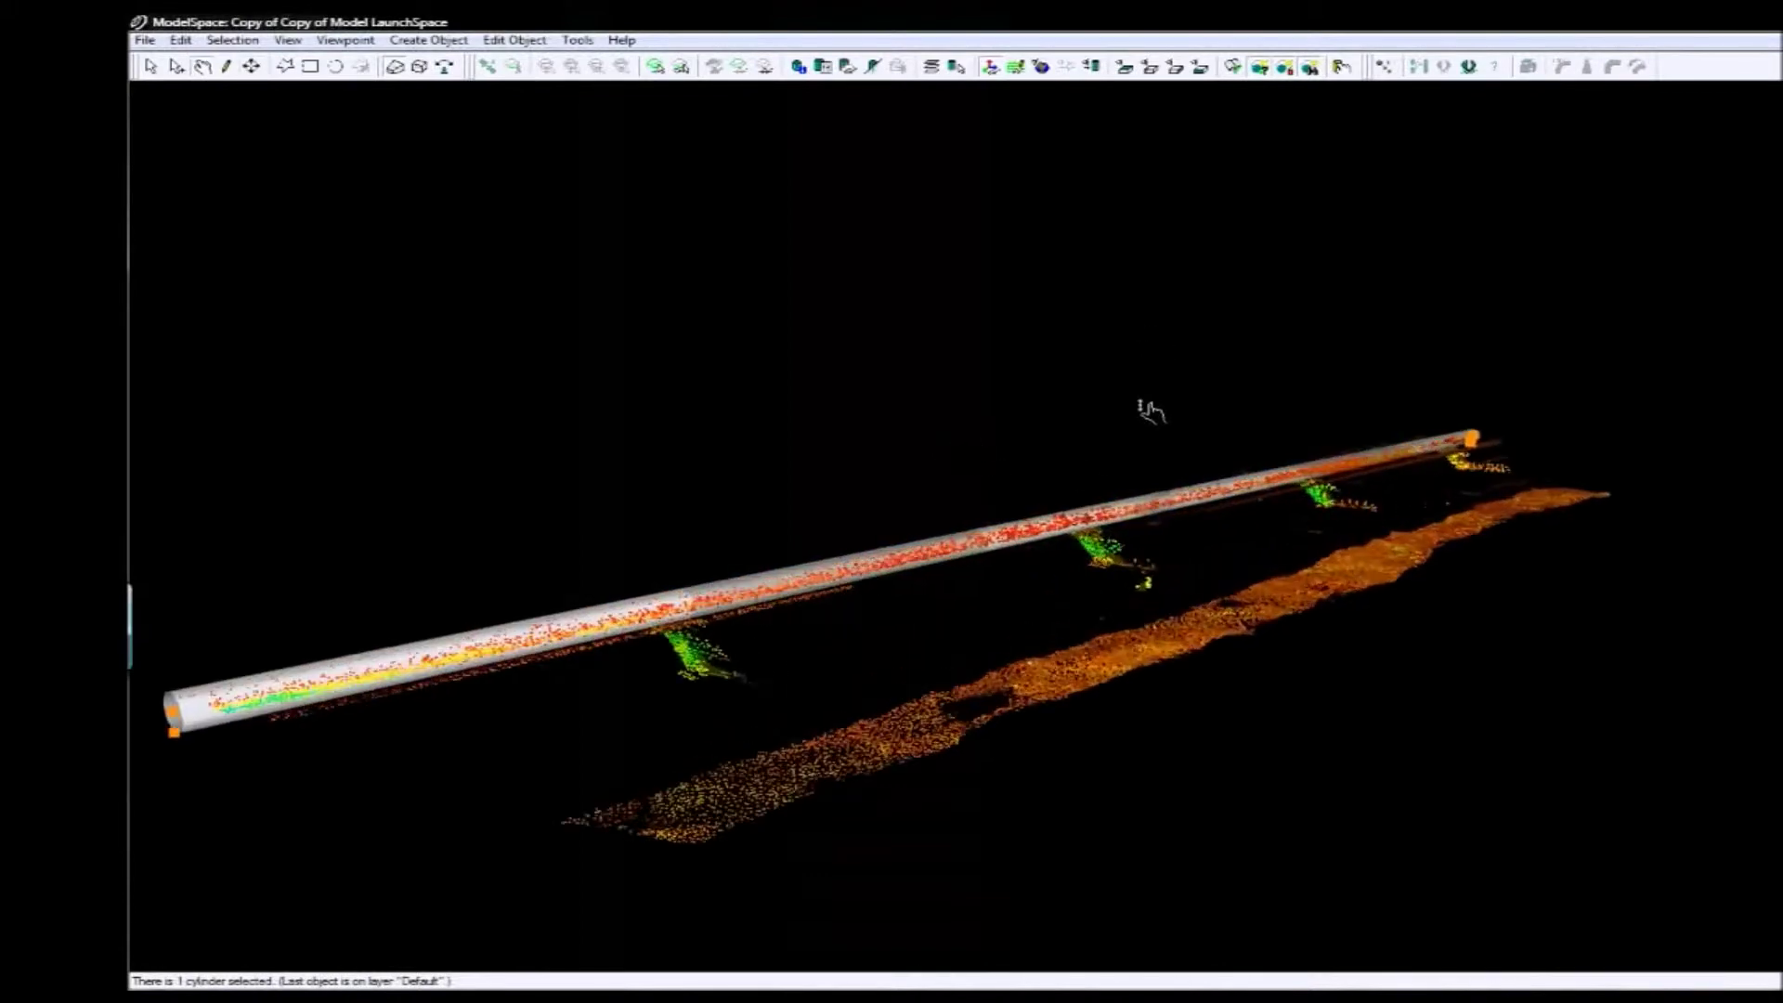
{"action": "left_click_drag", "start_coordinate": [1151, 410], "coordinate": [1267, 392]}
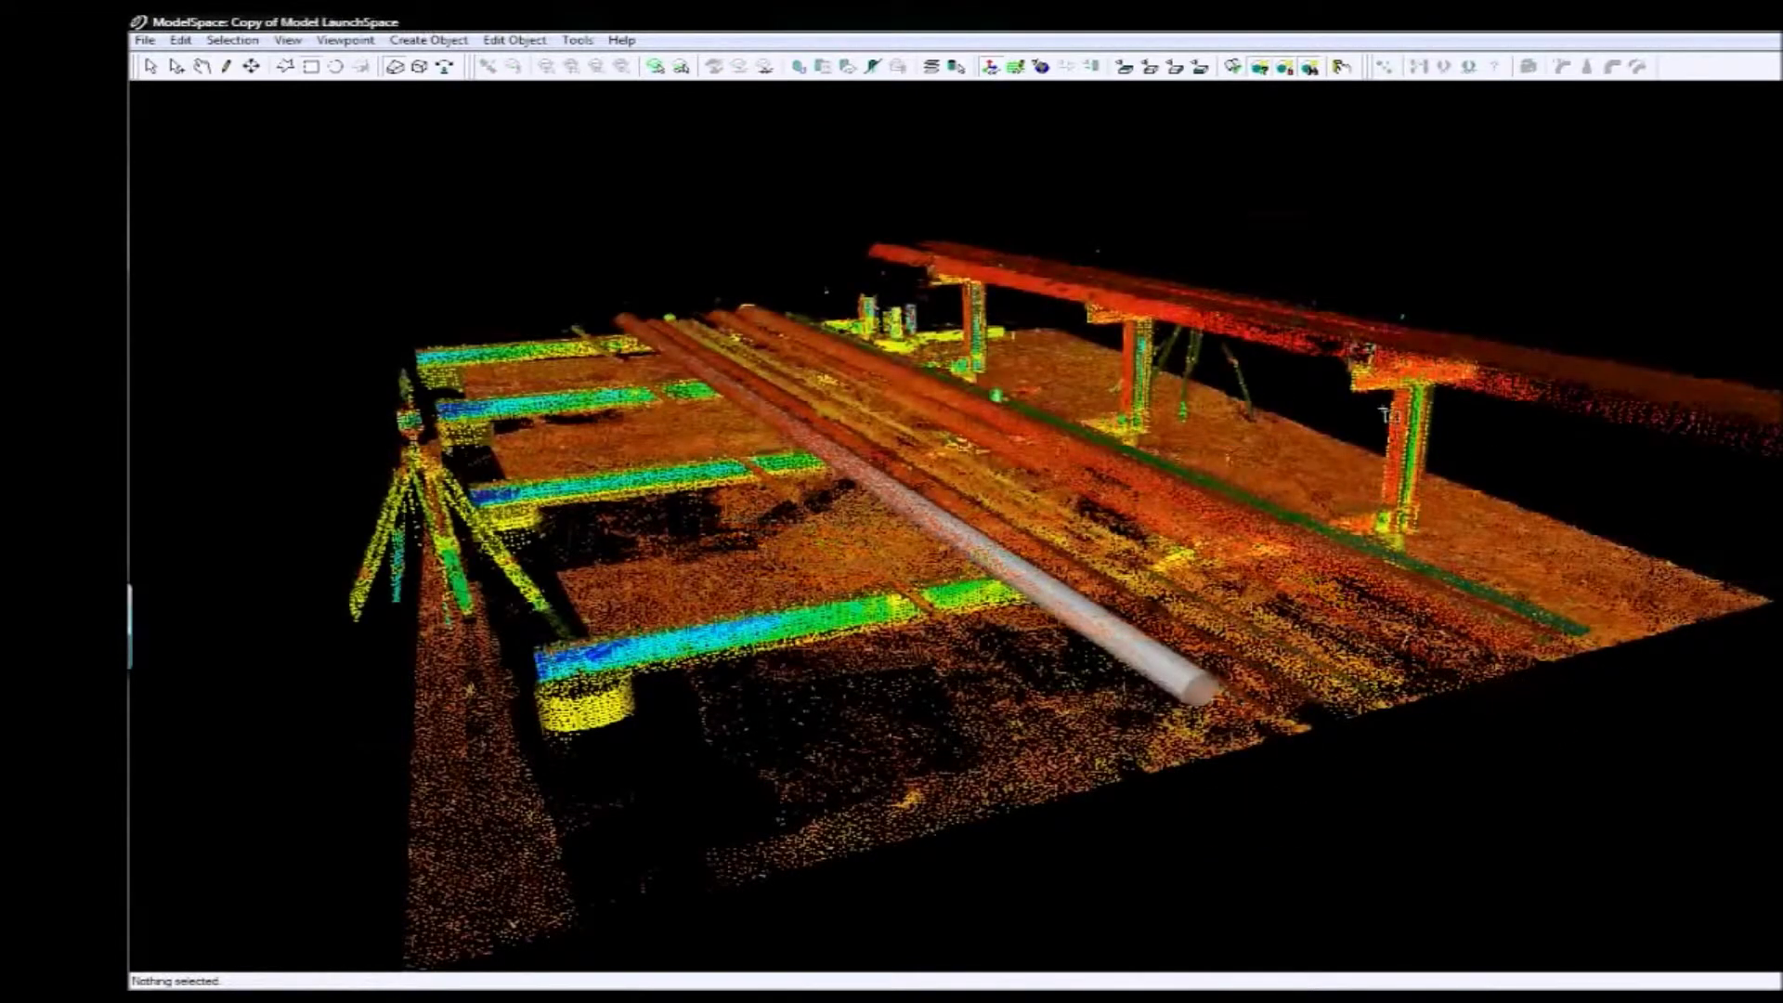
- Isolate the column's points and trace its I-beam outline from above
{"action": "left_click_drag", "start_coordinate": [1386, 413], "coordinate": [1449, 525]}
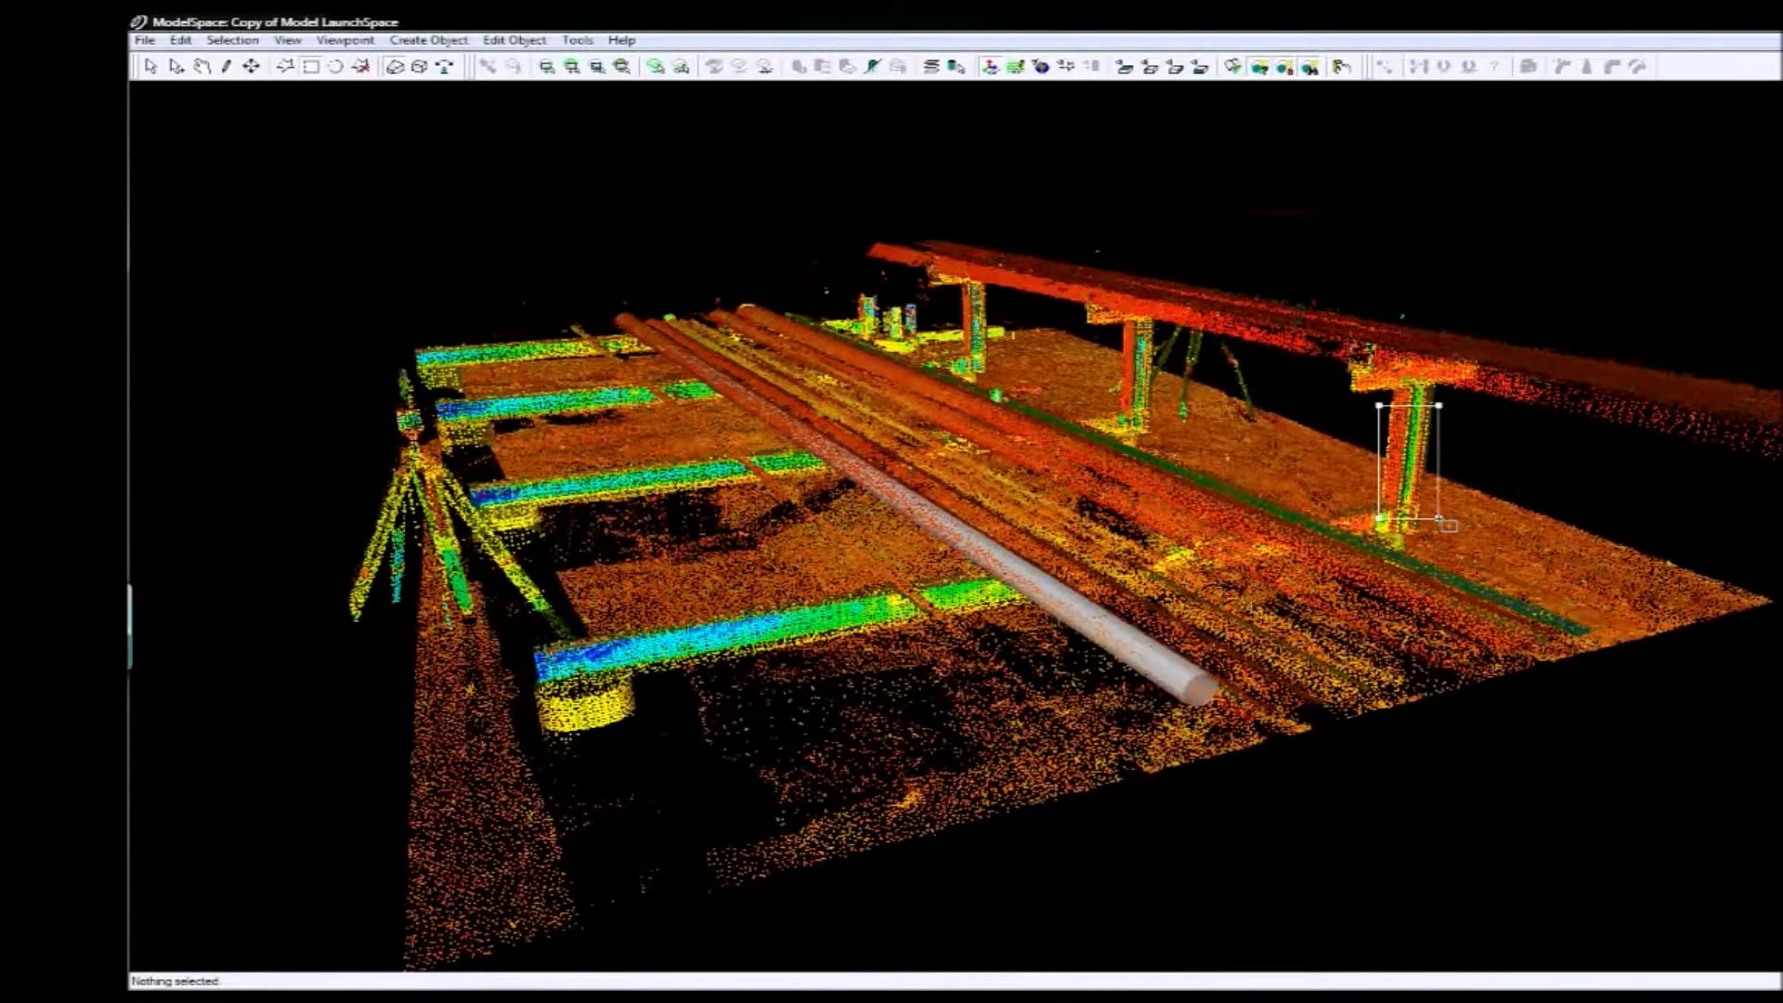
{"action": "left_click_drag", "start_coordinate": [1449, 525], "coordinate": [1450, 525]}
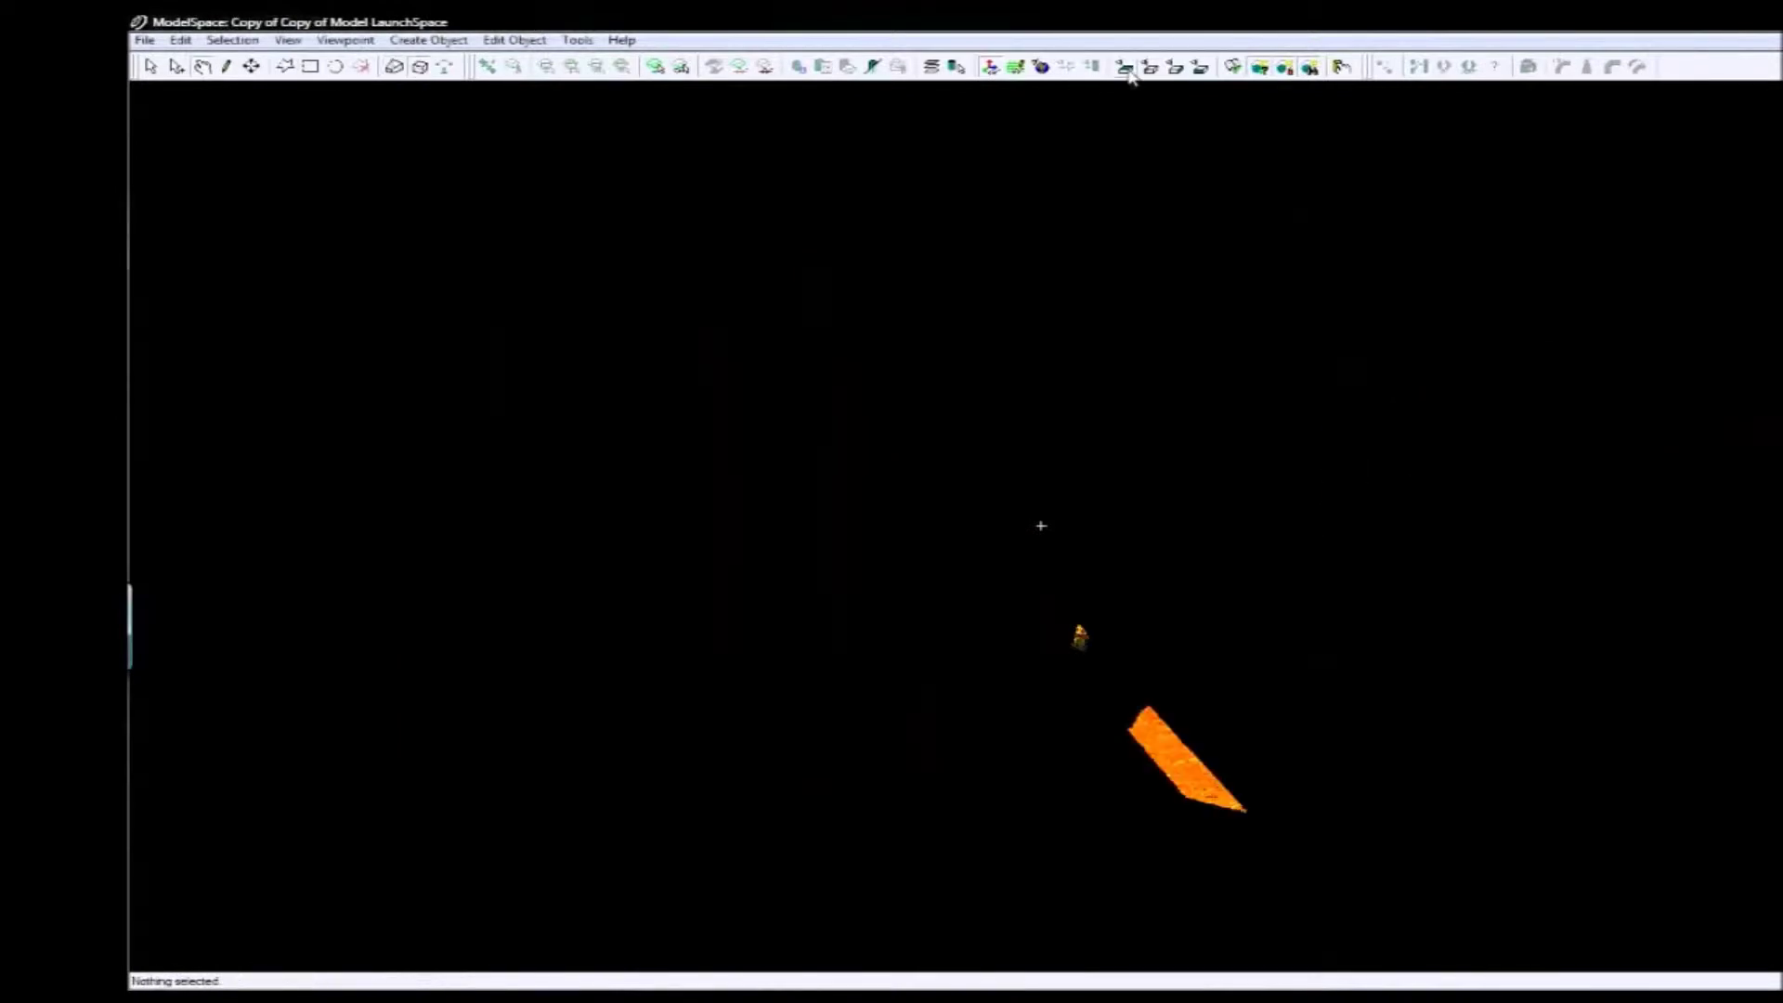
{"action": "mouse_move", "coordinate": [1281, 682]}
{"action": "left_mouse_down"}
{"action": "mouse_move", "coordinate": [1251, 365]}
{"action": "mouse_move", "coordinate": [1203, 908]}
{"action": "mouse_move", "coordinate": [1342, 391]}
{"action": "mouse_move", "coordinate": [1004, 440]}
{"action": "left_mouse_up"}
{"action": "left_click", "coordinate": [958, 434]}
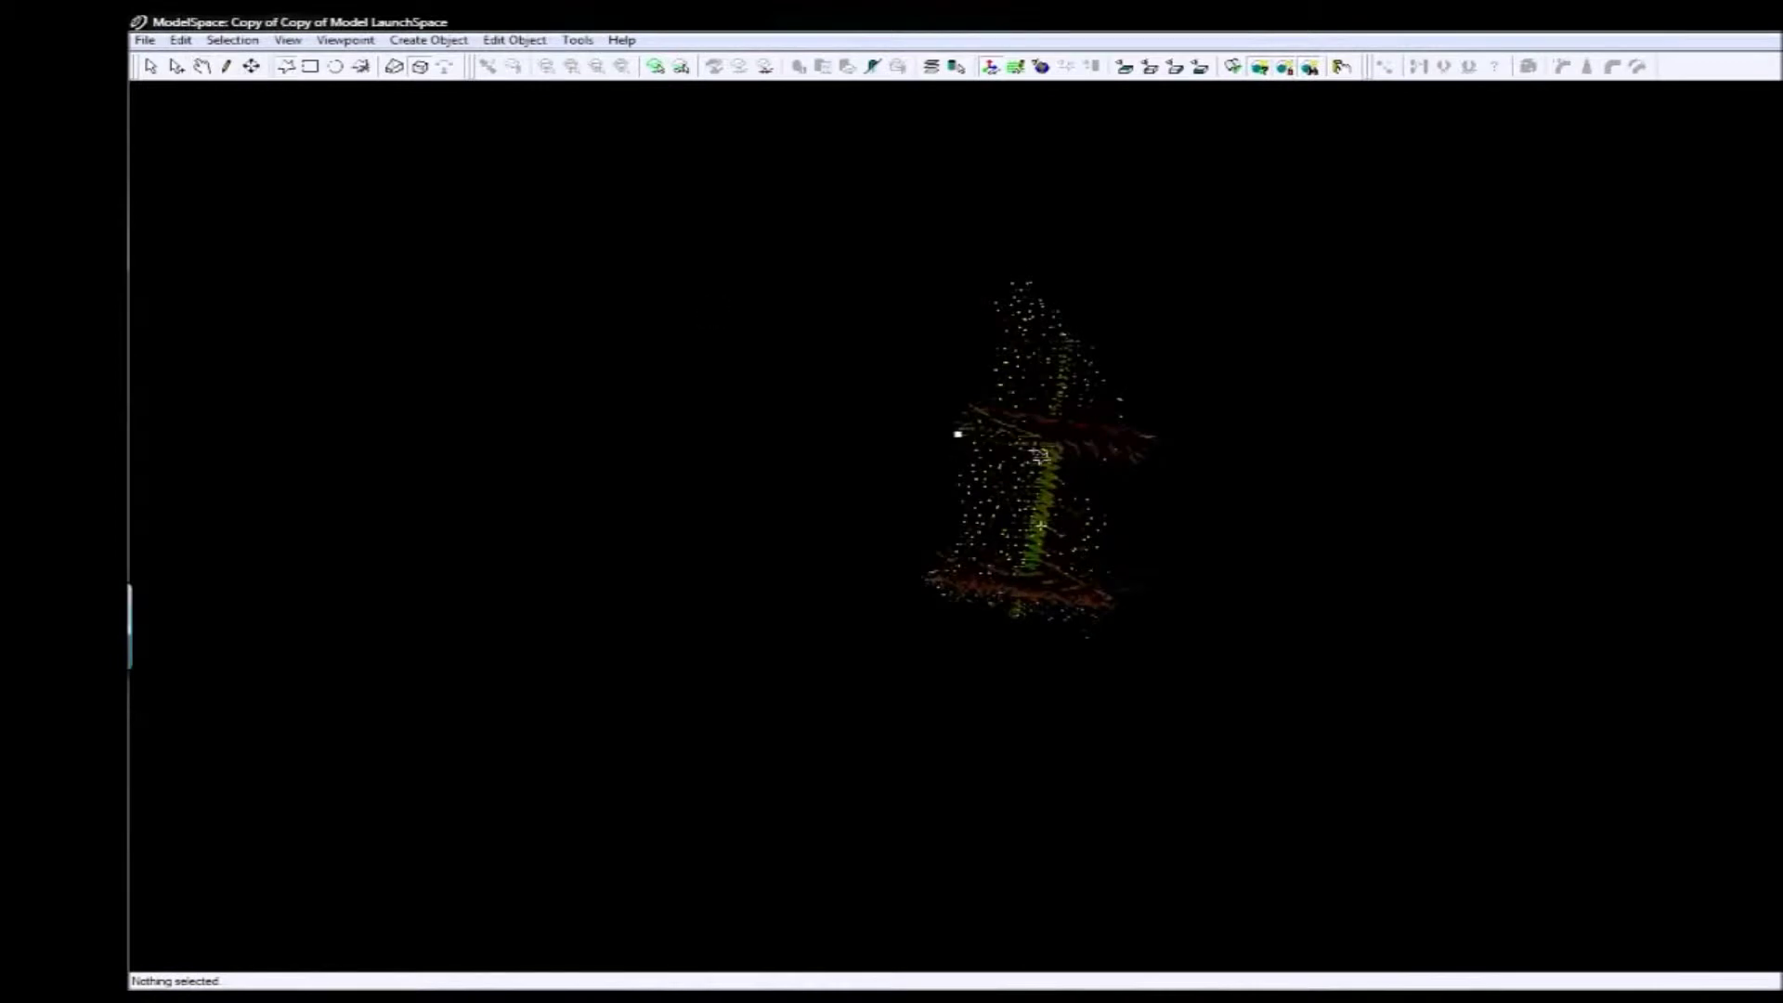
{"action": "left_click", "coordinate": [1035, 451]}
{"action": "left_click", "coordinate": [1011, 572]}
{"action": "left_click", "coordinate": [923, 561]}
{"action": "left_click", "coordinate": [1114, 614]}
{"action": "left_click", "coordinate": [1046, 577]}
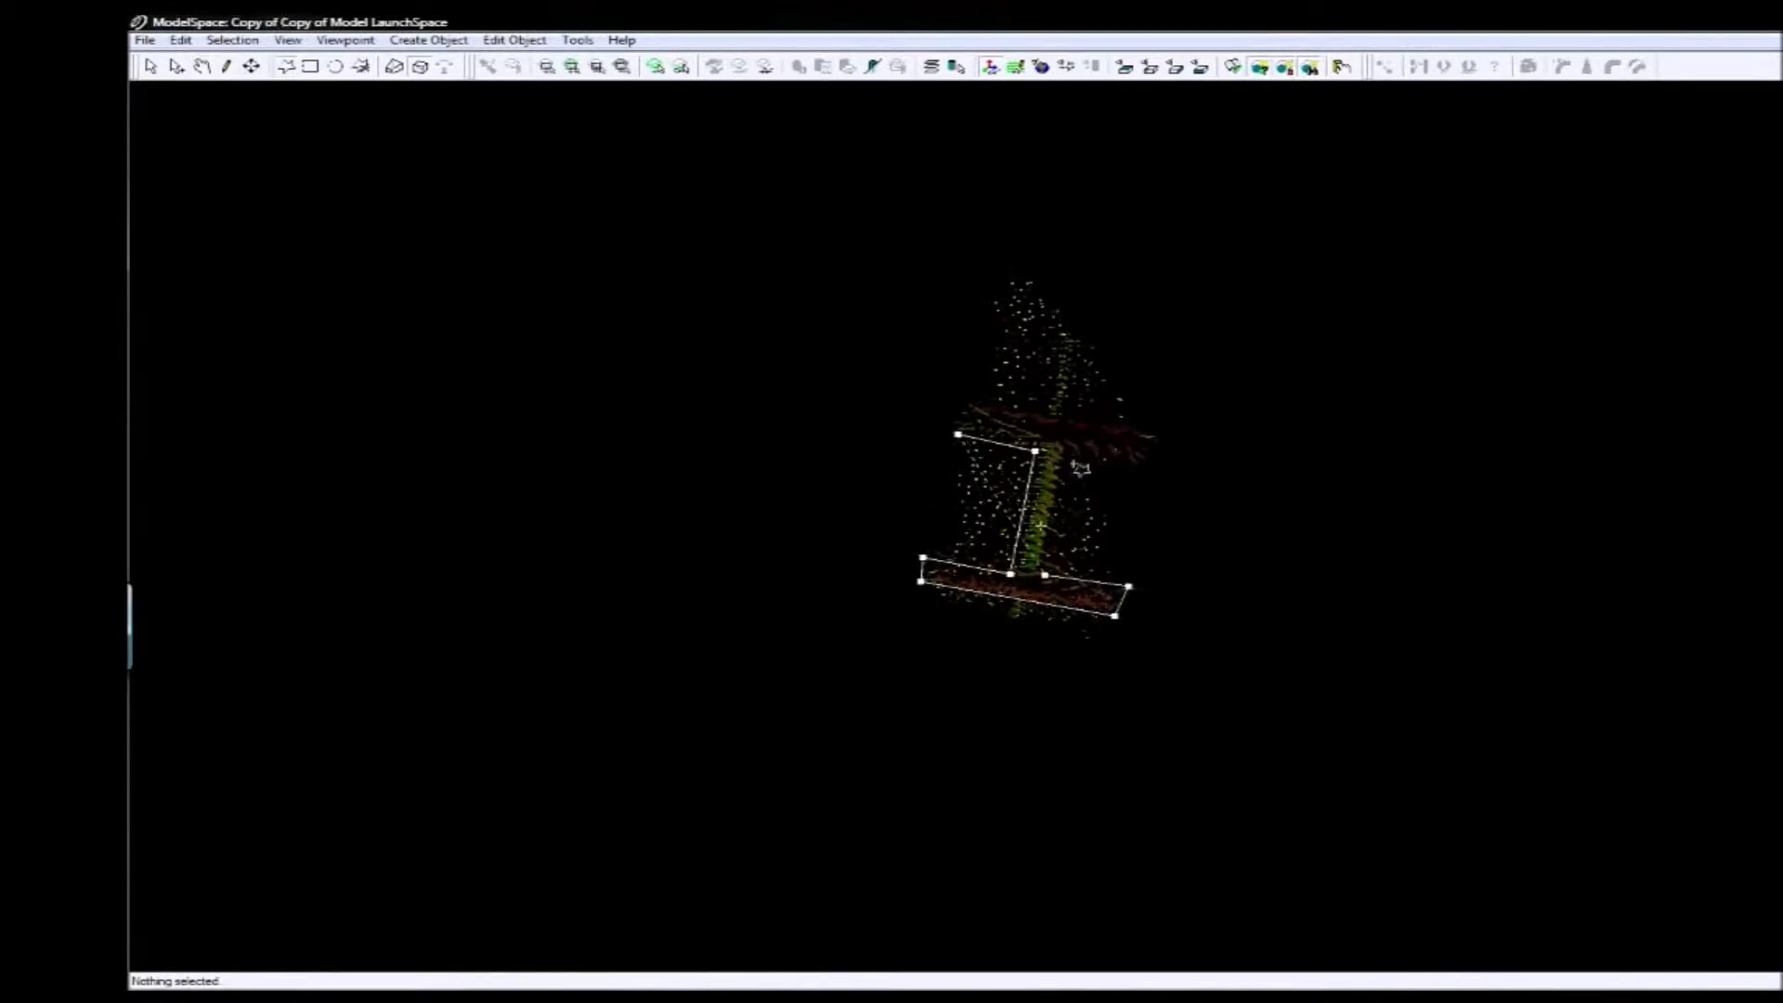
{"action": "left_click", "coordinate": [1070, 458]}
{"action": "left_click", "coordinate": [1154, 462]}
{"action": "left_click", "coordinate": [1157, 430]}
{"action": "left_click", "coordinate": [962, 399]}
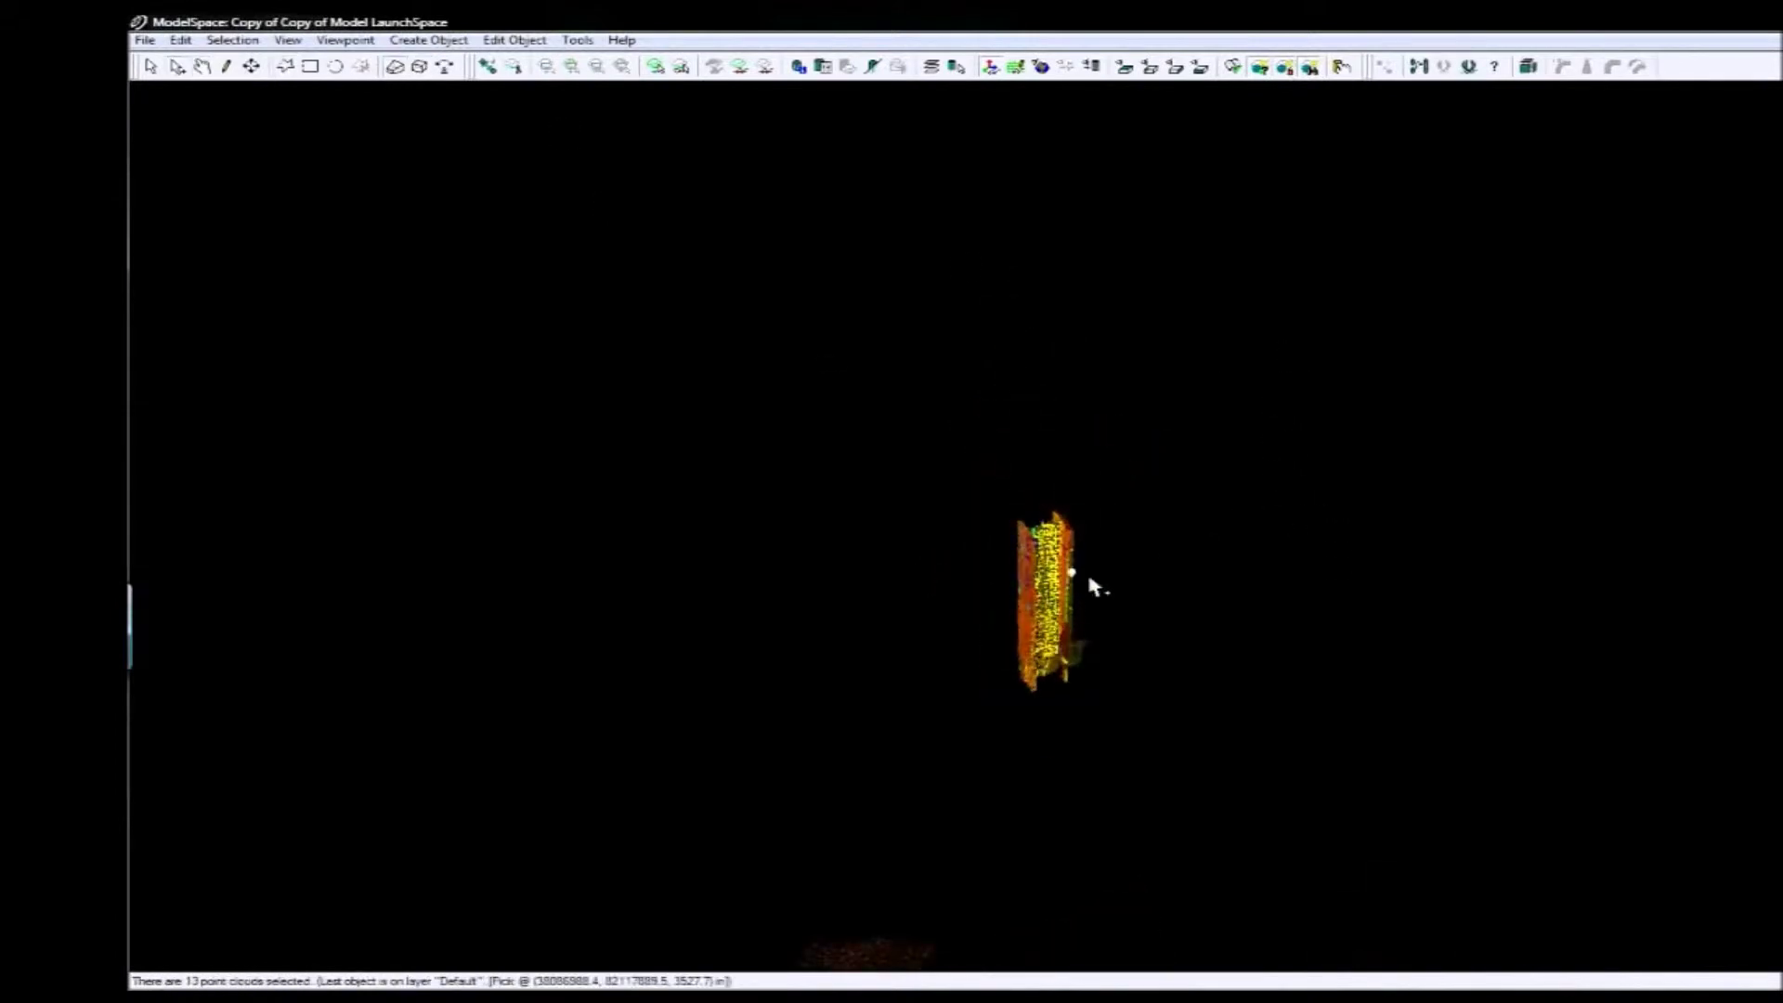
- Fit a wide-flange section to the column and merge it into the original ModelSpace
{"action": "left_click", "coordinate": [428, 39]}
{"action": "mouse_move", "coordinate": [718, 342]}
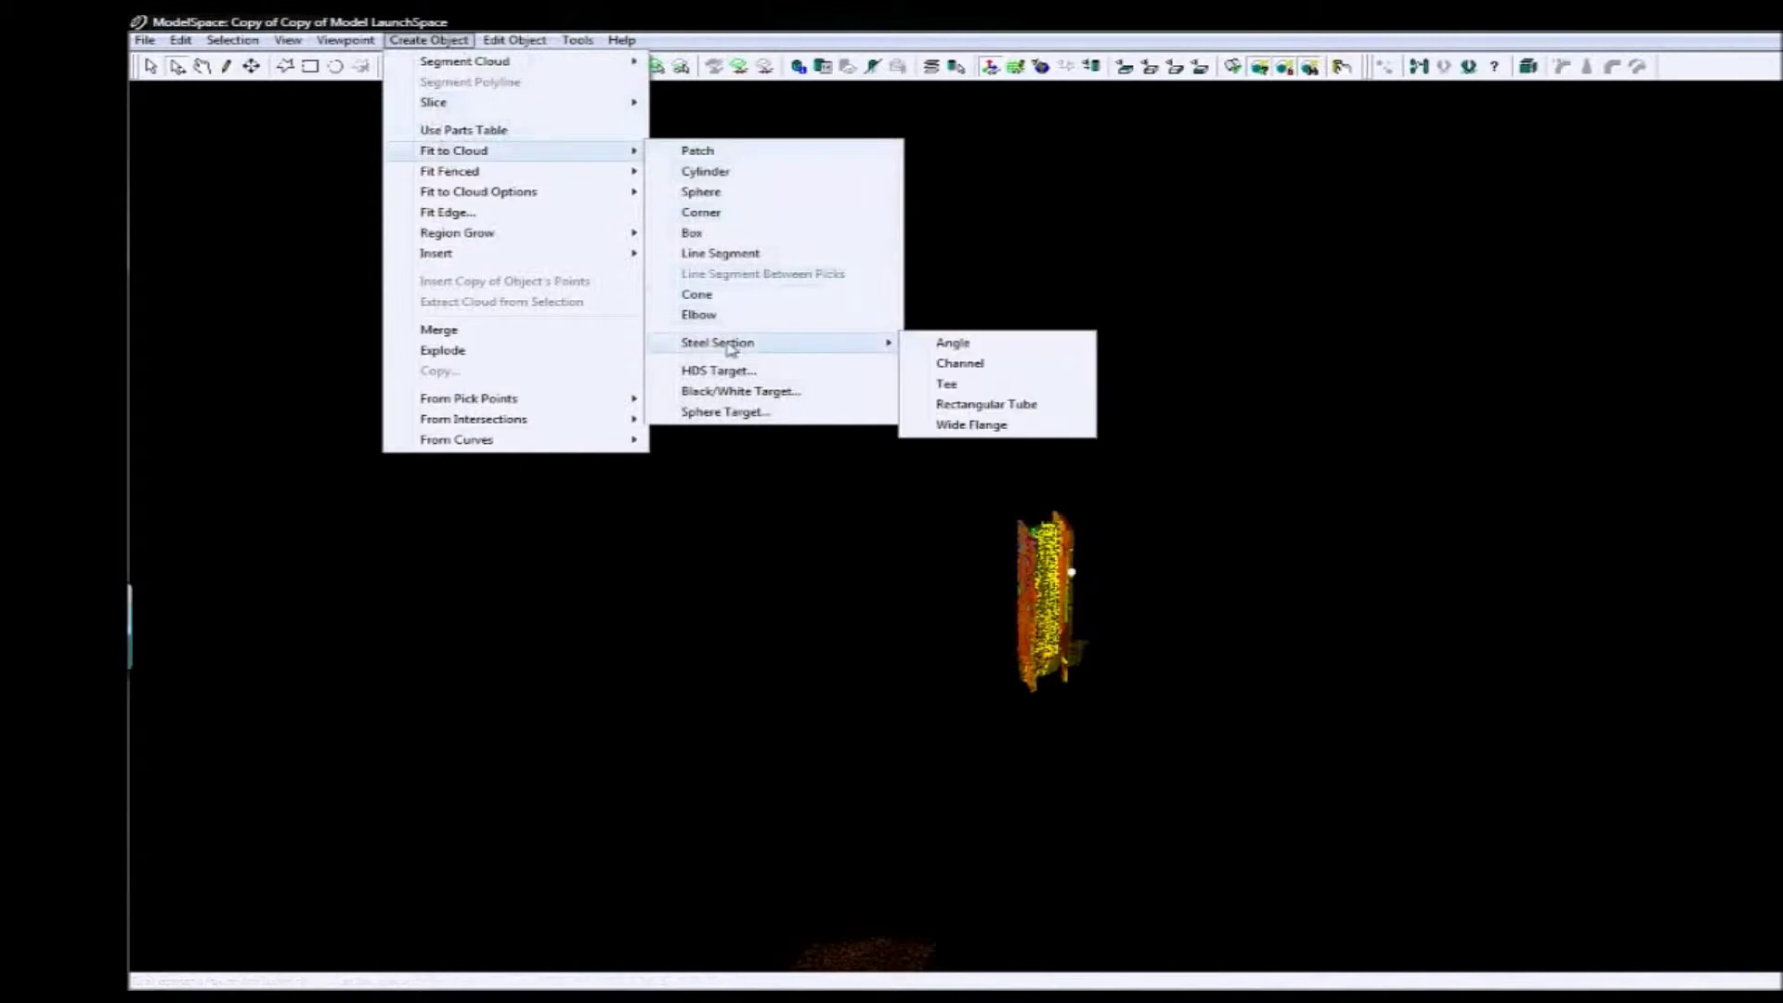
{"action": "left_click", "coordinate": [991, 426]}
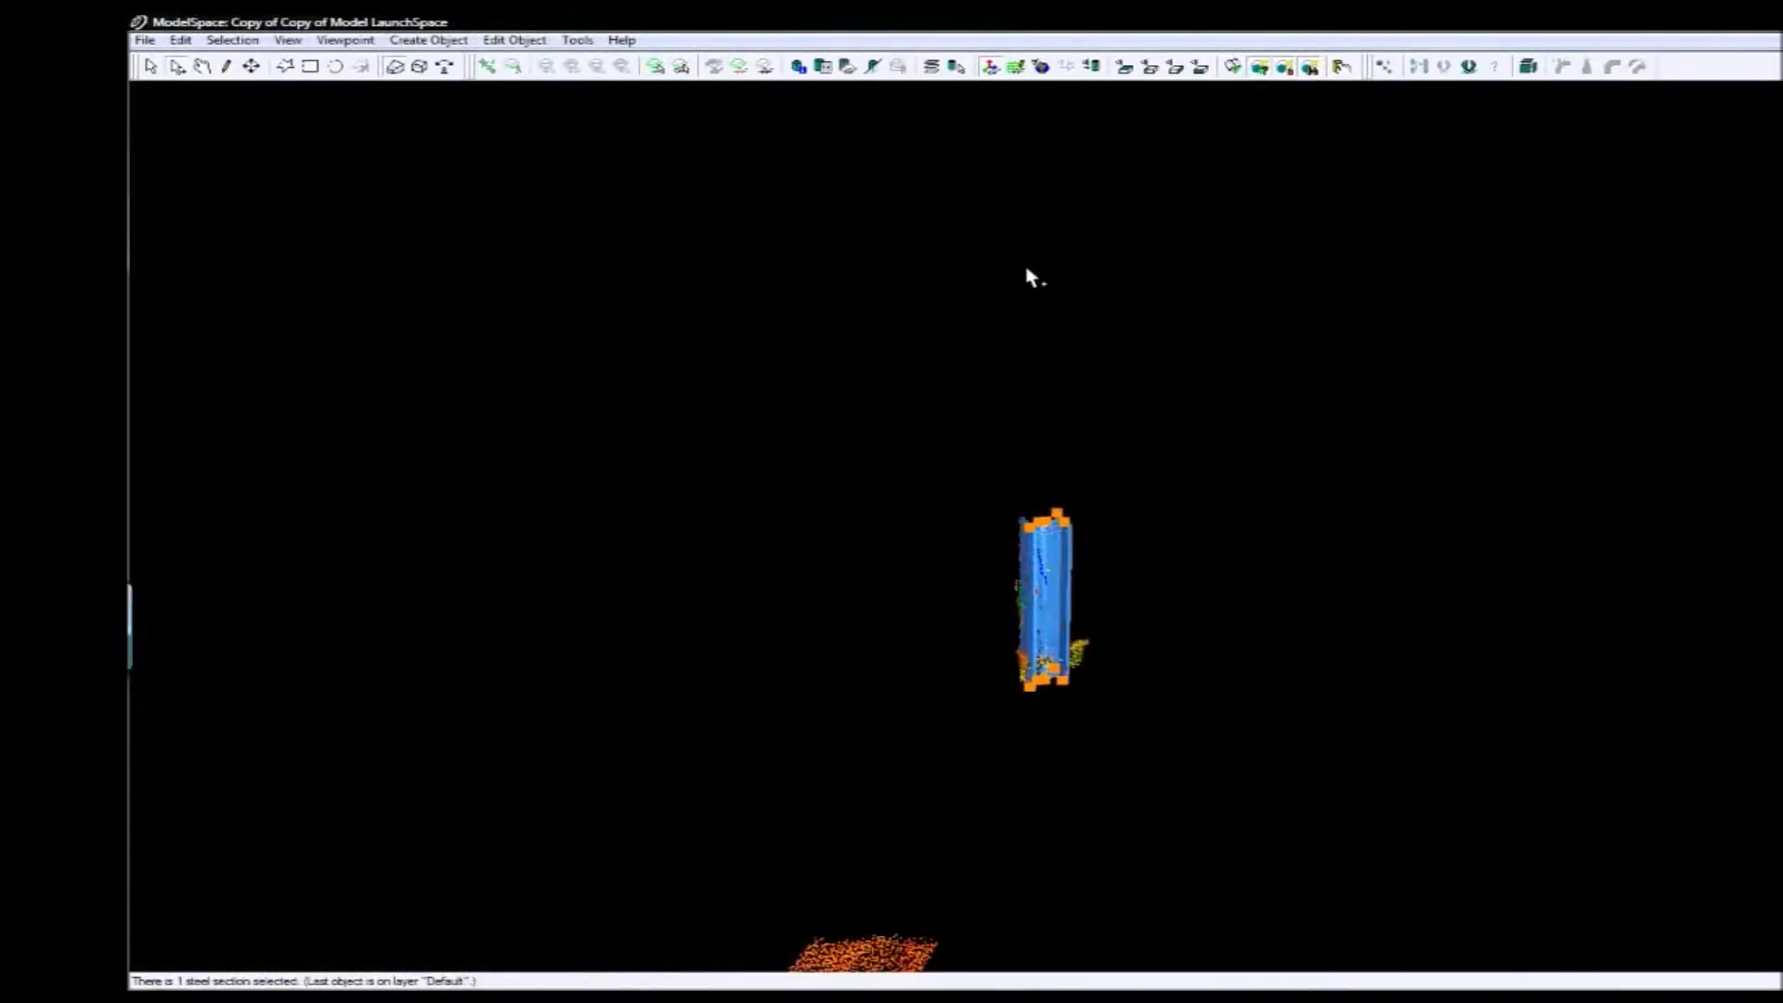
{"action": "mouse_move", "coordinate": [1179, 445]}
{"action": "left_mouse_down"}
{"action": "mouse_move", "coordinate": [1022, 450]}
{"action": "mouse_move", "coordinate": [1191, 578]}
{"action": "mouse_move", "coordinate": [1207, 478]}
{"action": "left_mouse_up"}
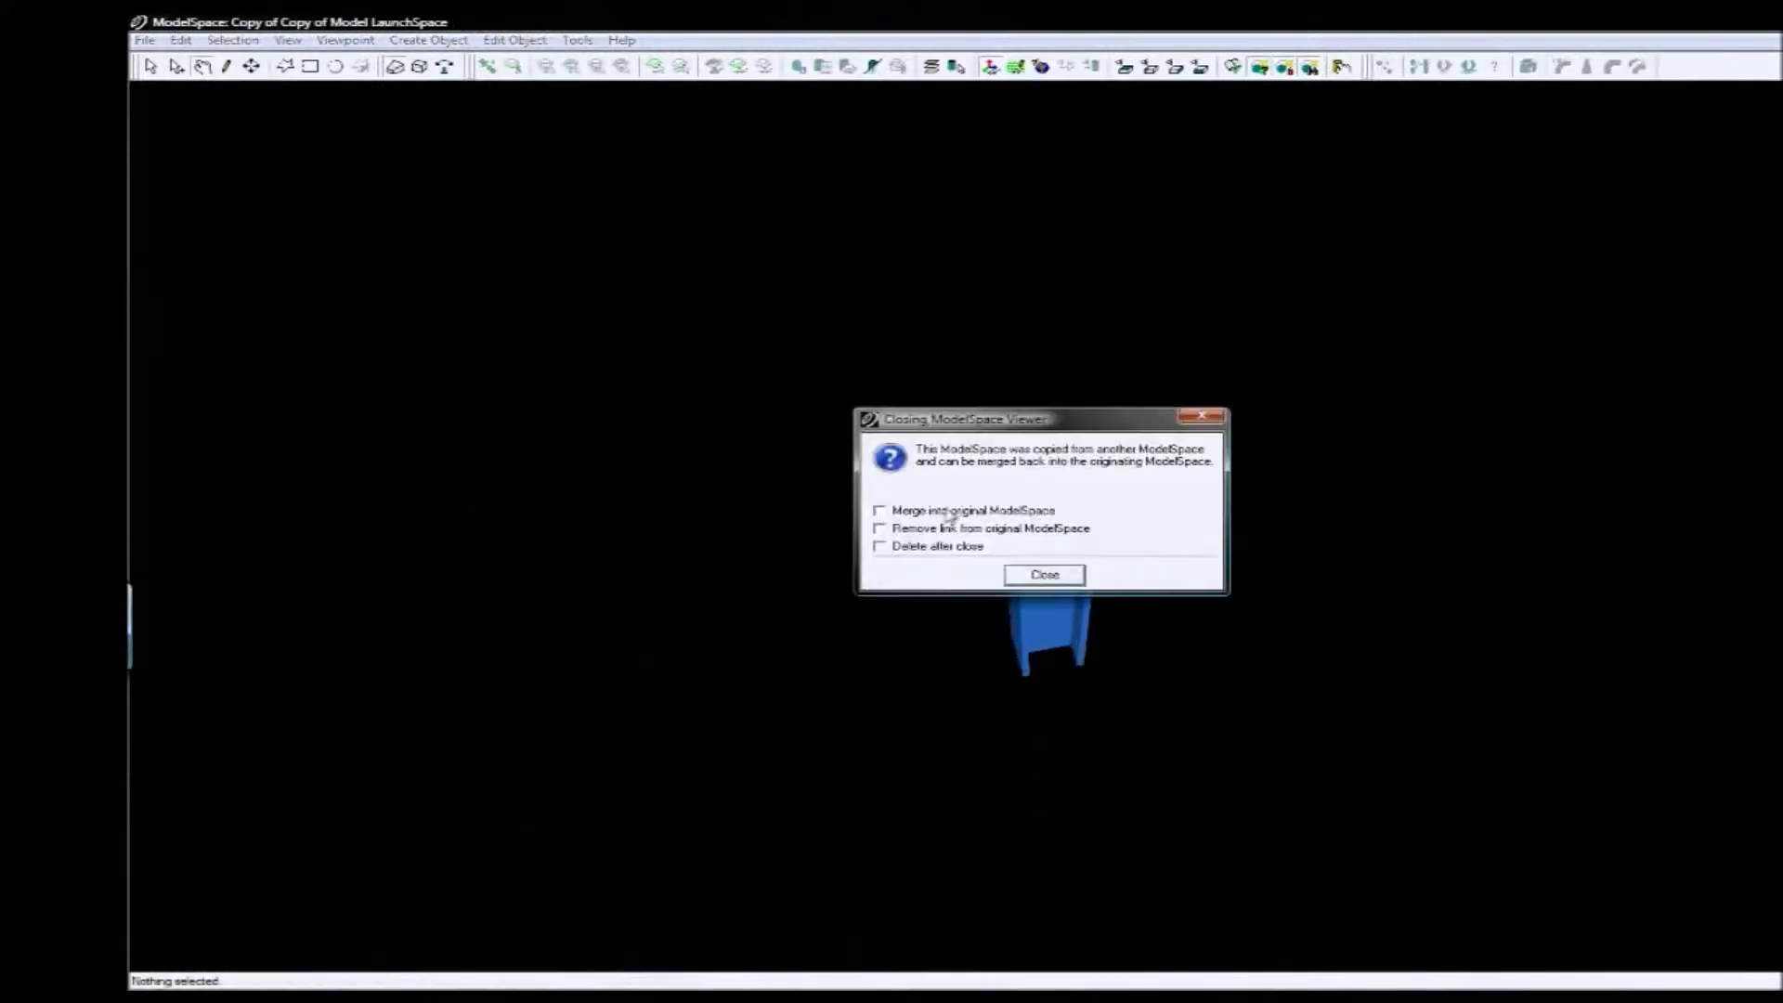
{"action": "left_click", "coordinate": [877, 510]}
{"action": "left_click", "coordinate": [1039, 574]}
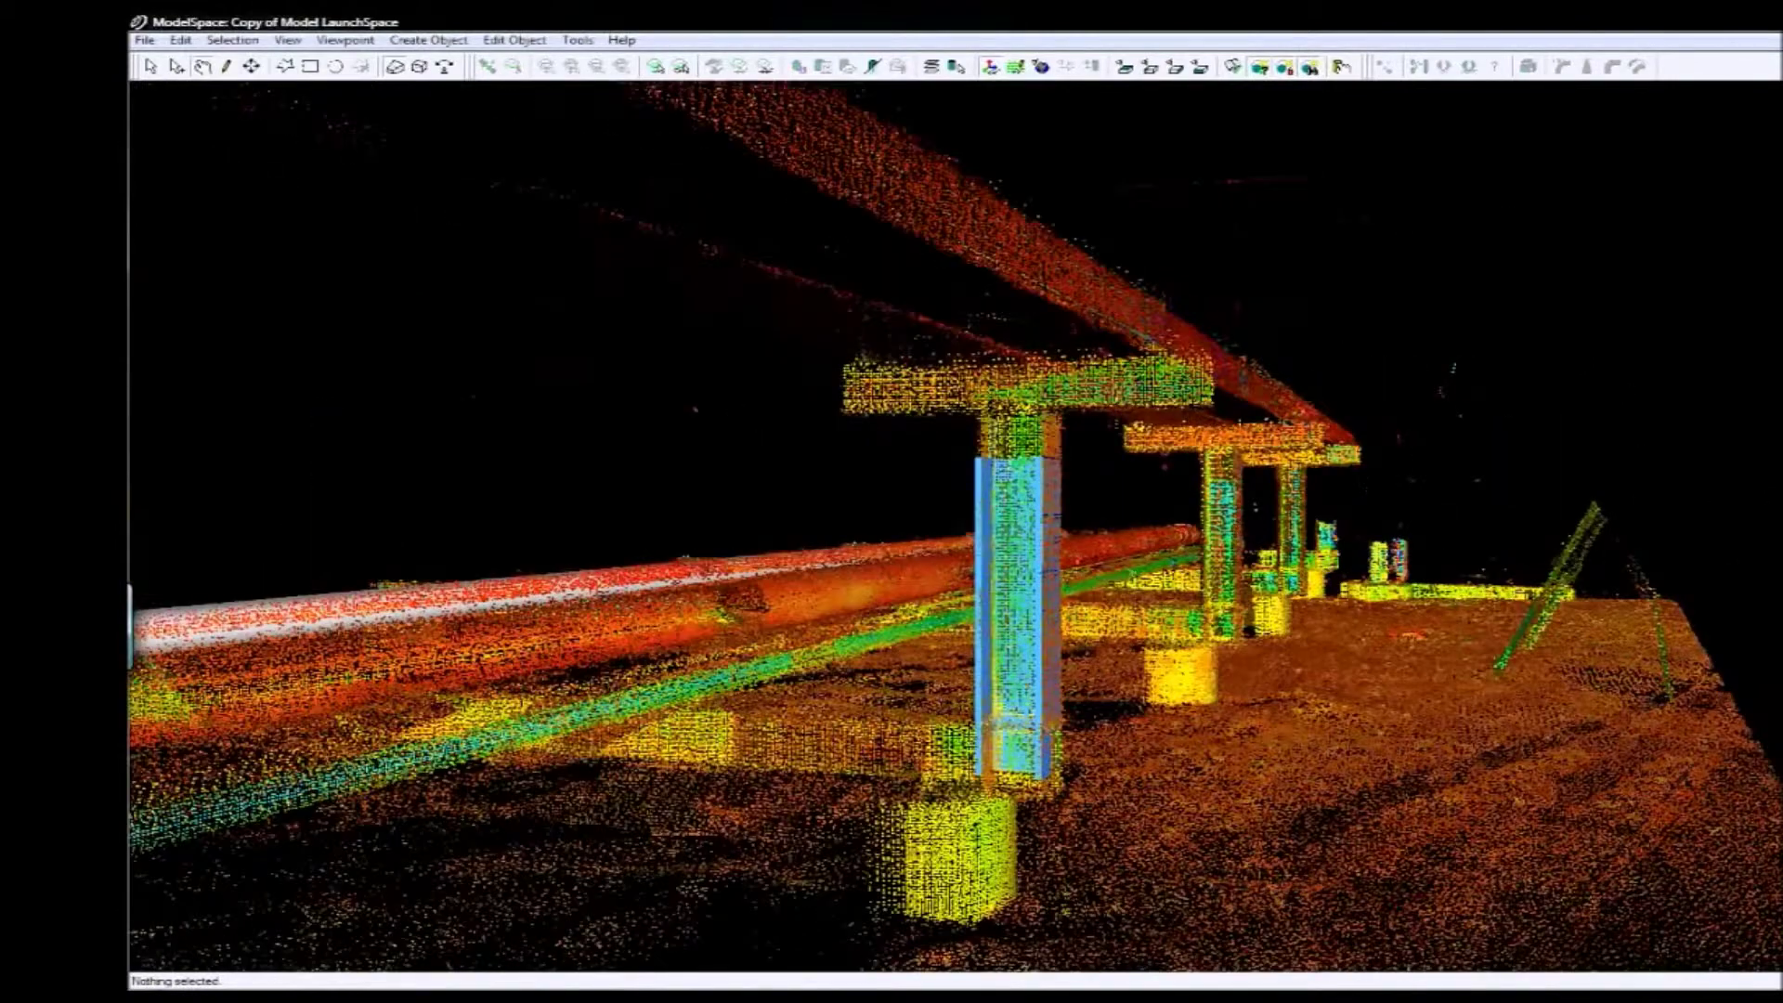
- Select the fitted steel column and stretch its top up to the beam's underside
{"action": "left_click", "coordinate": [1039, 589]}
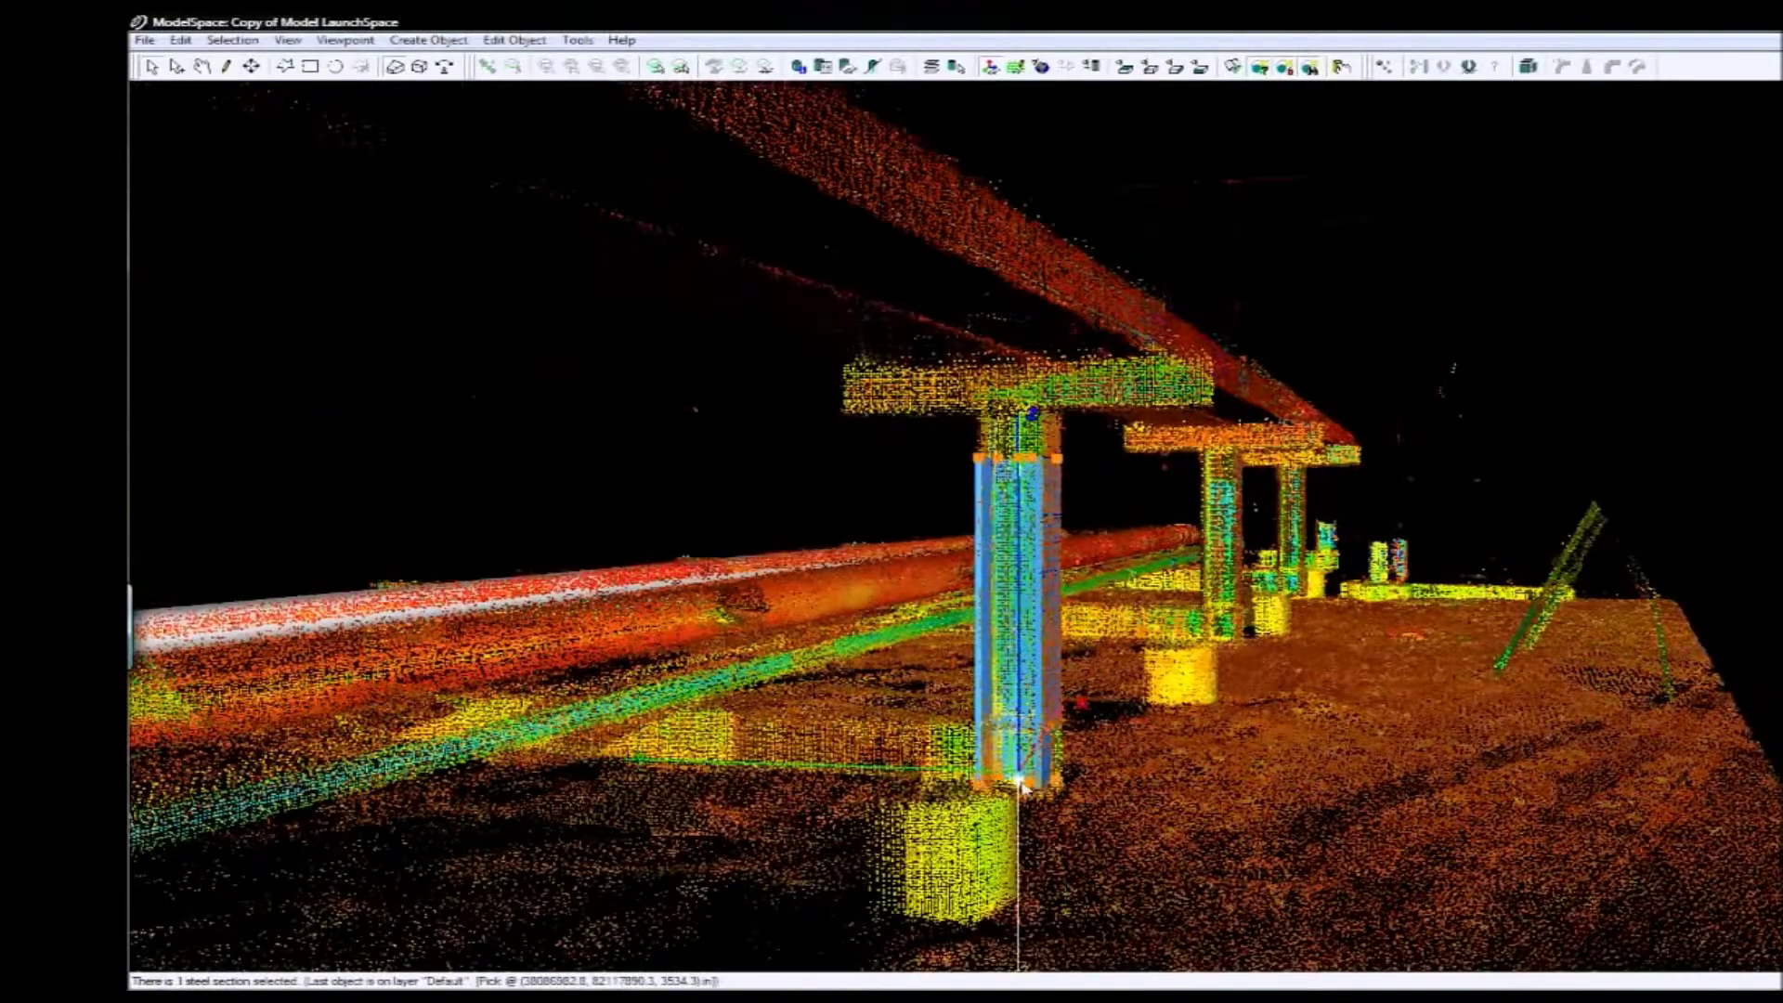
{"action": "left_click_drag", "start_coordinate": [1019, 457], "coordinate": [1025, 373]}
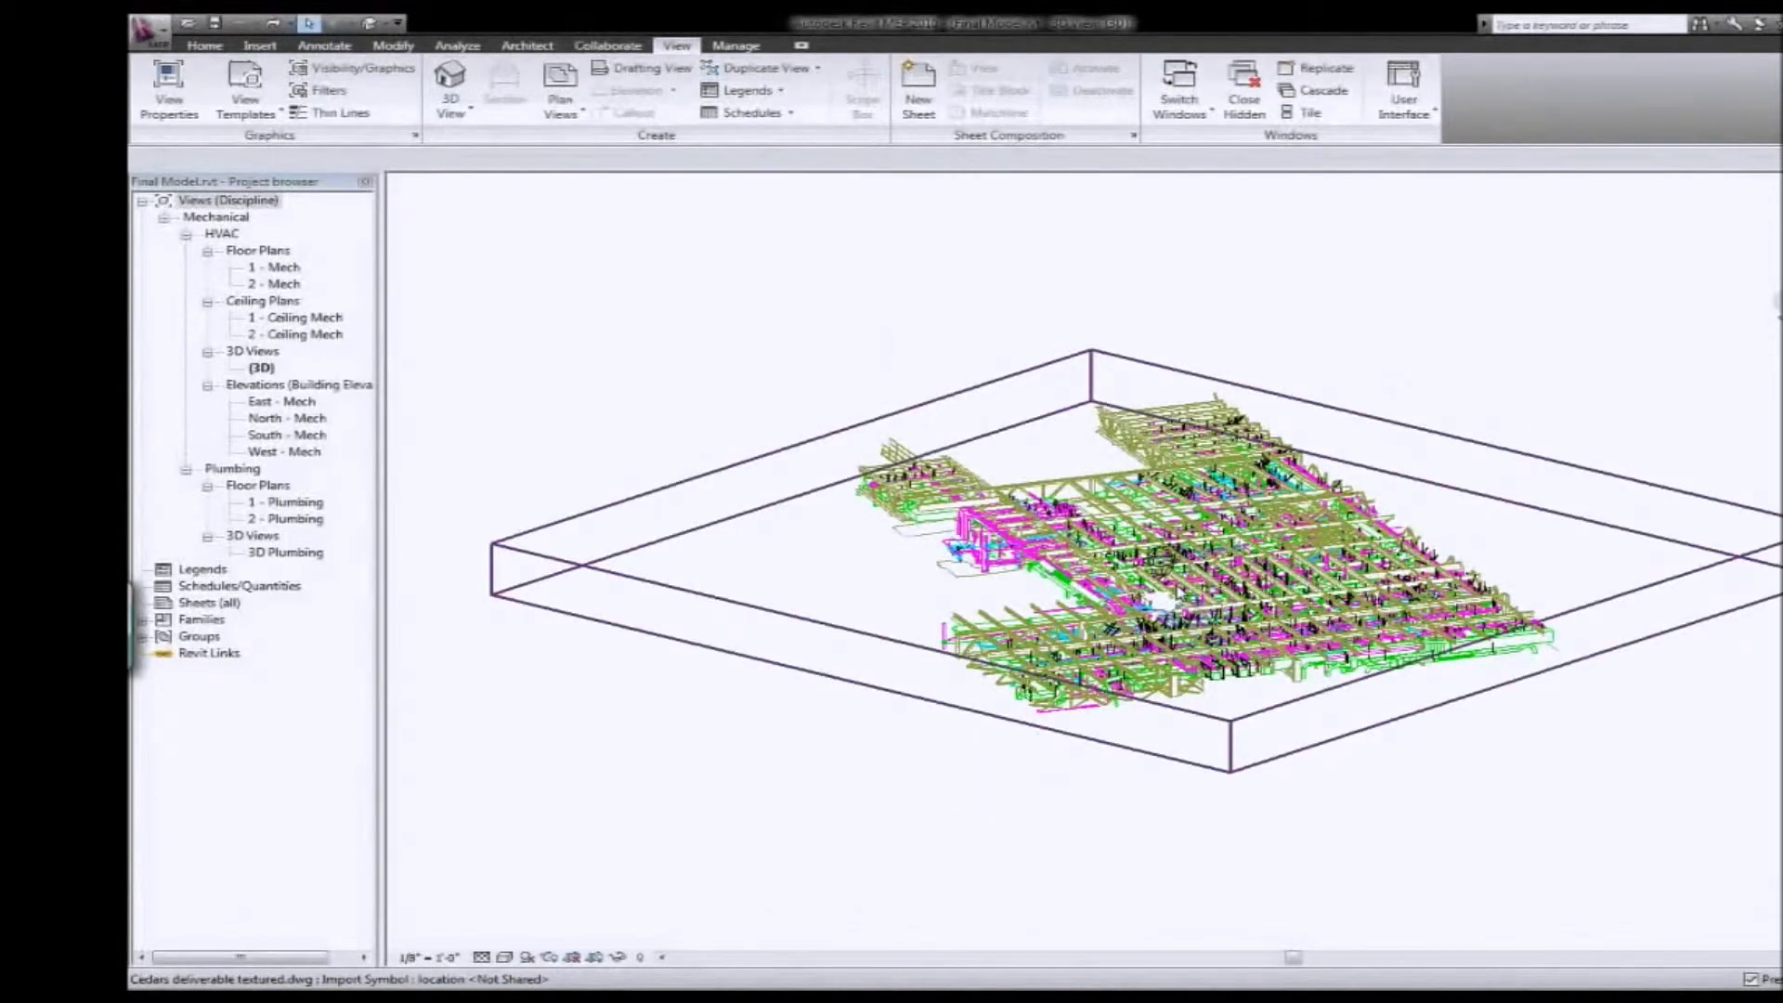
{"action": "scroll", "coordinate": [1144, 613], "scroll_direction": "up", "scroll_amount": 5}
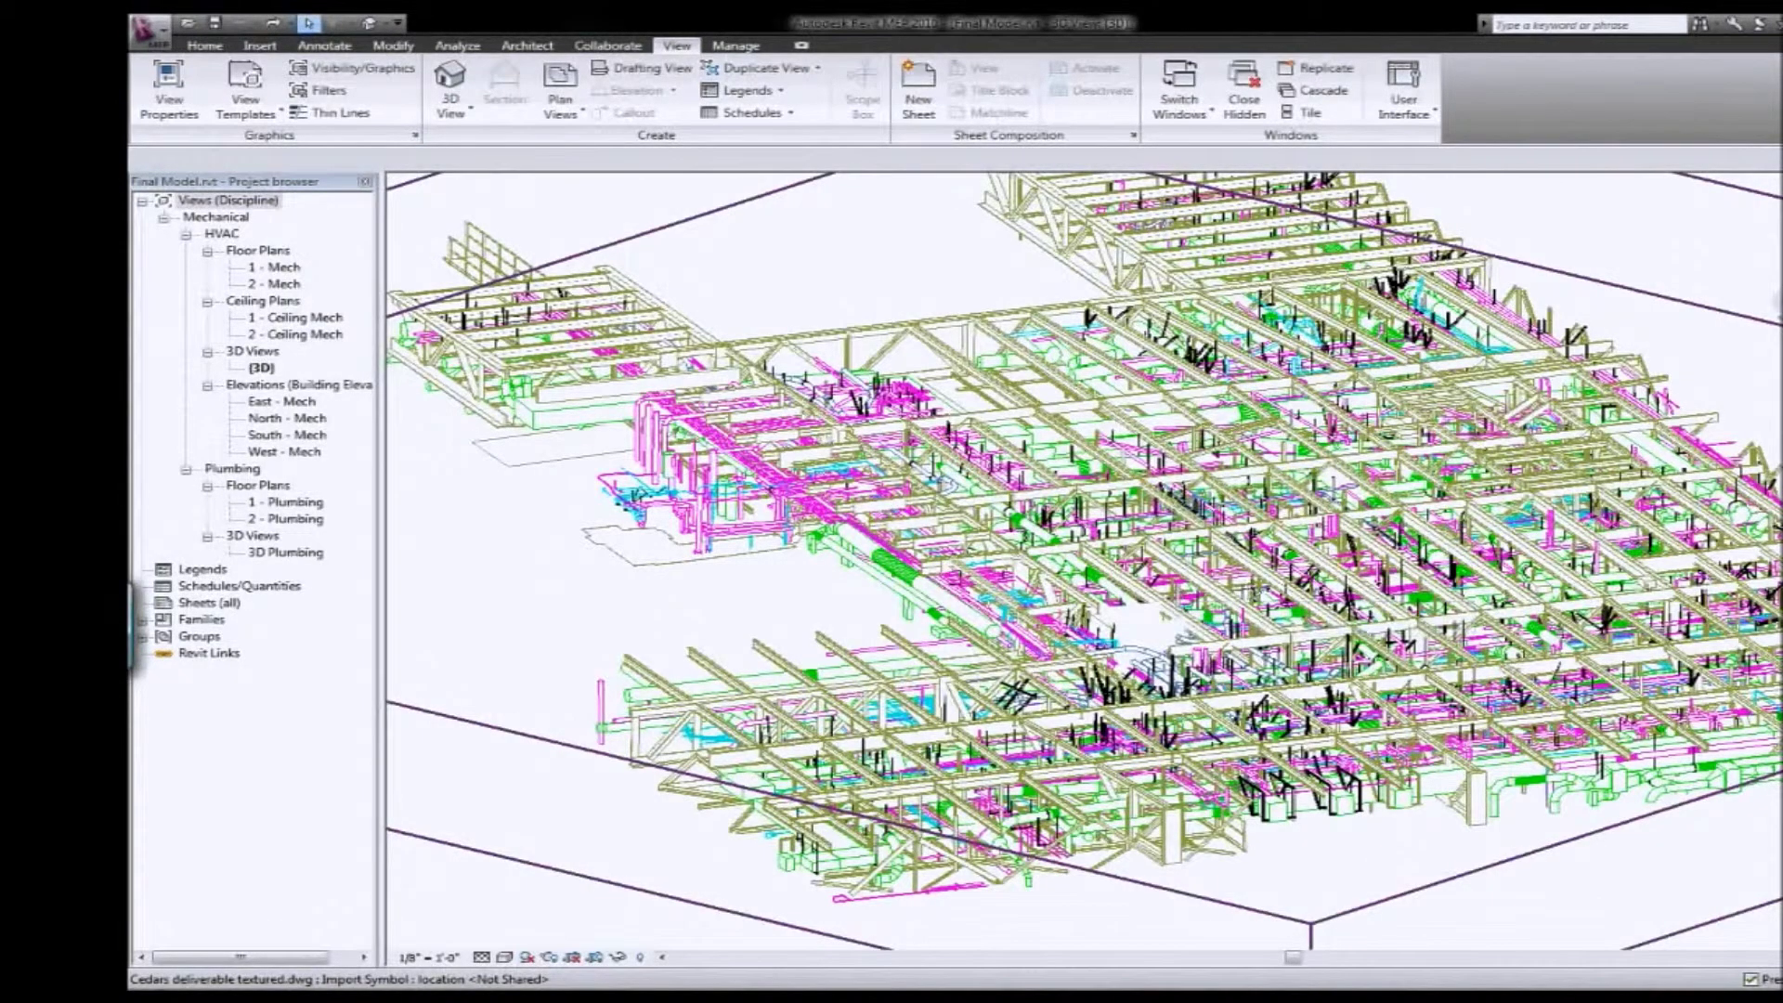
- Place a camera in 3D, setting its eye point and target on the pipes and ducts
{"action": "left_click", "coordinate": [465, 109]}
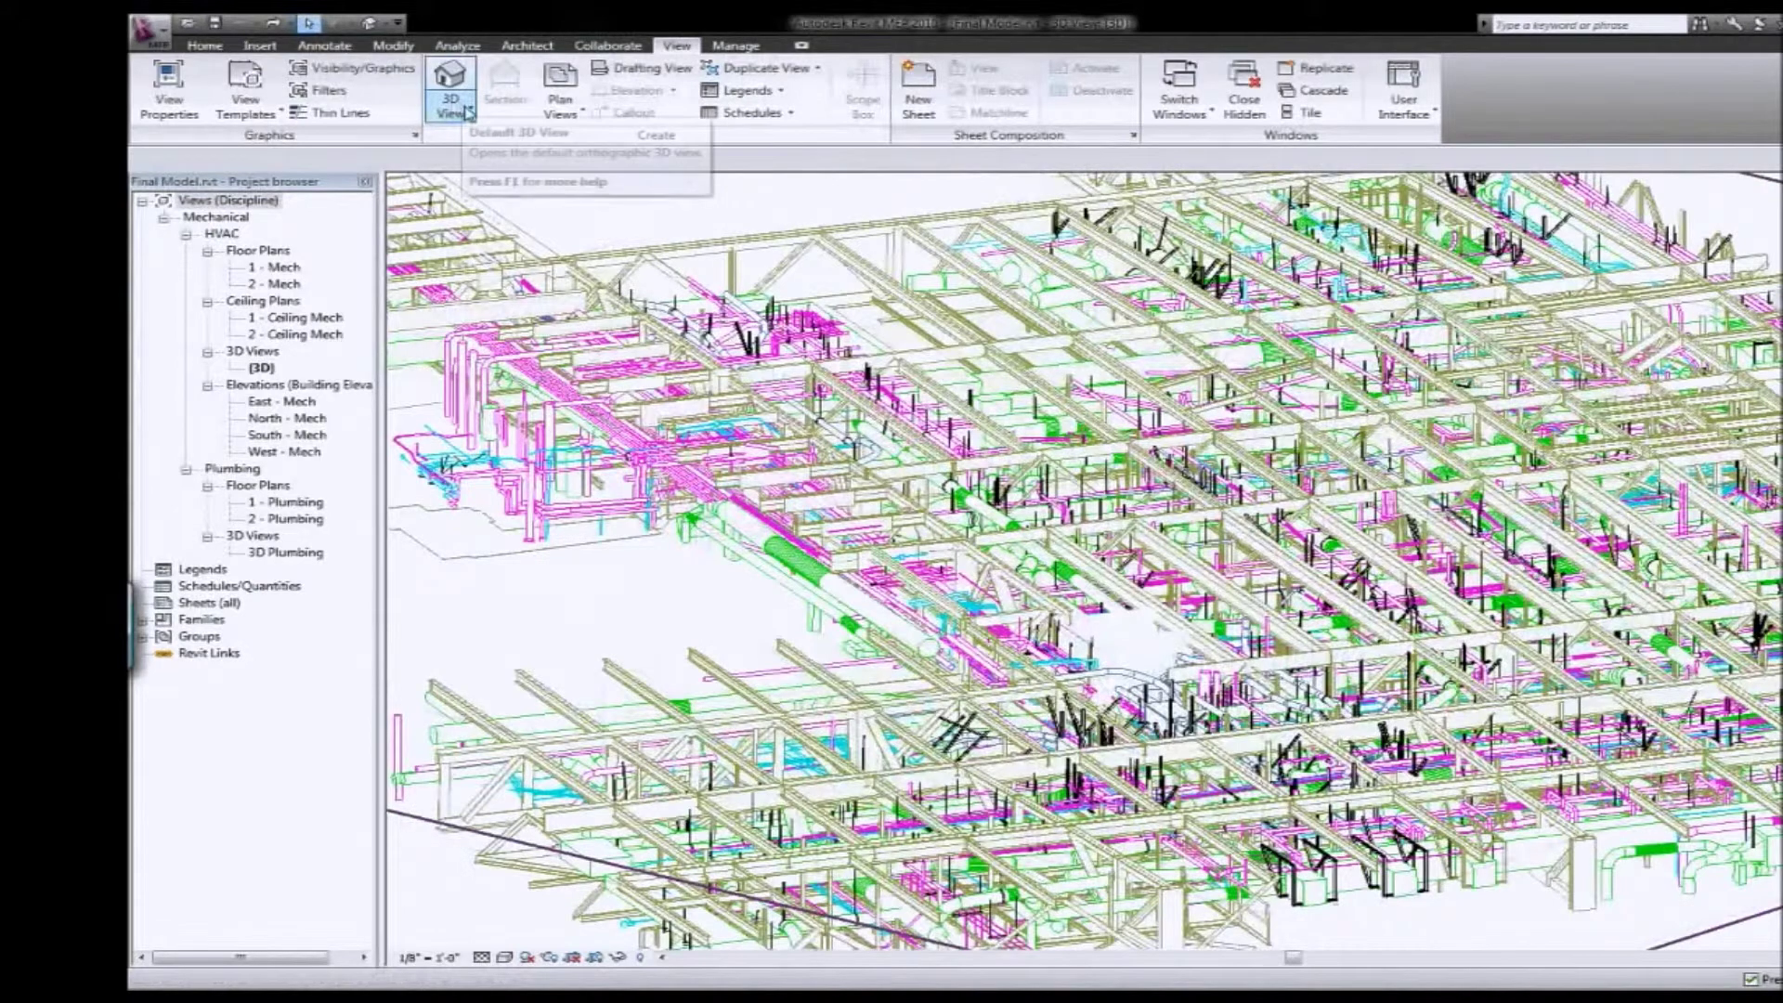
{"action": "left_click", "coordinate": [470, 112]}
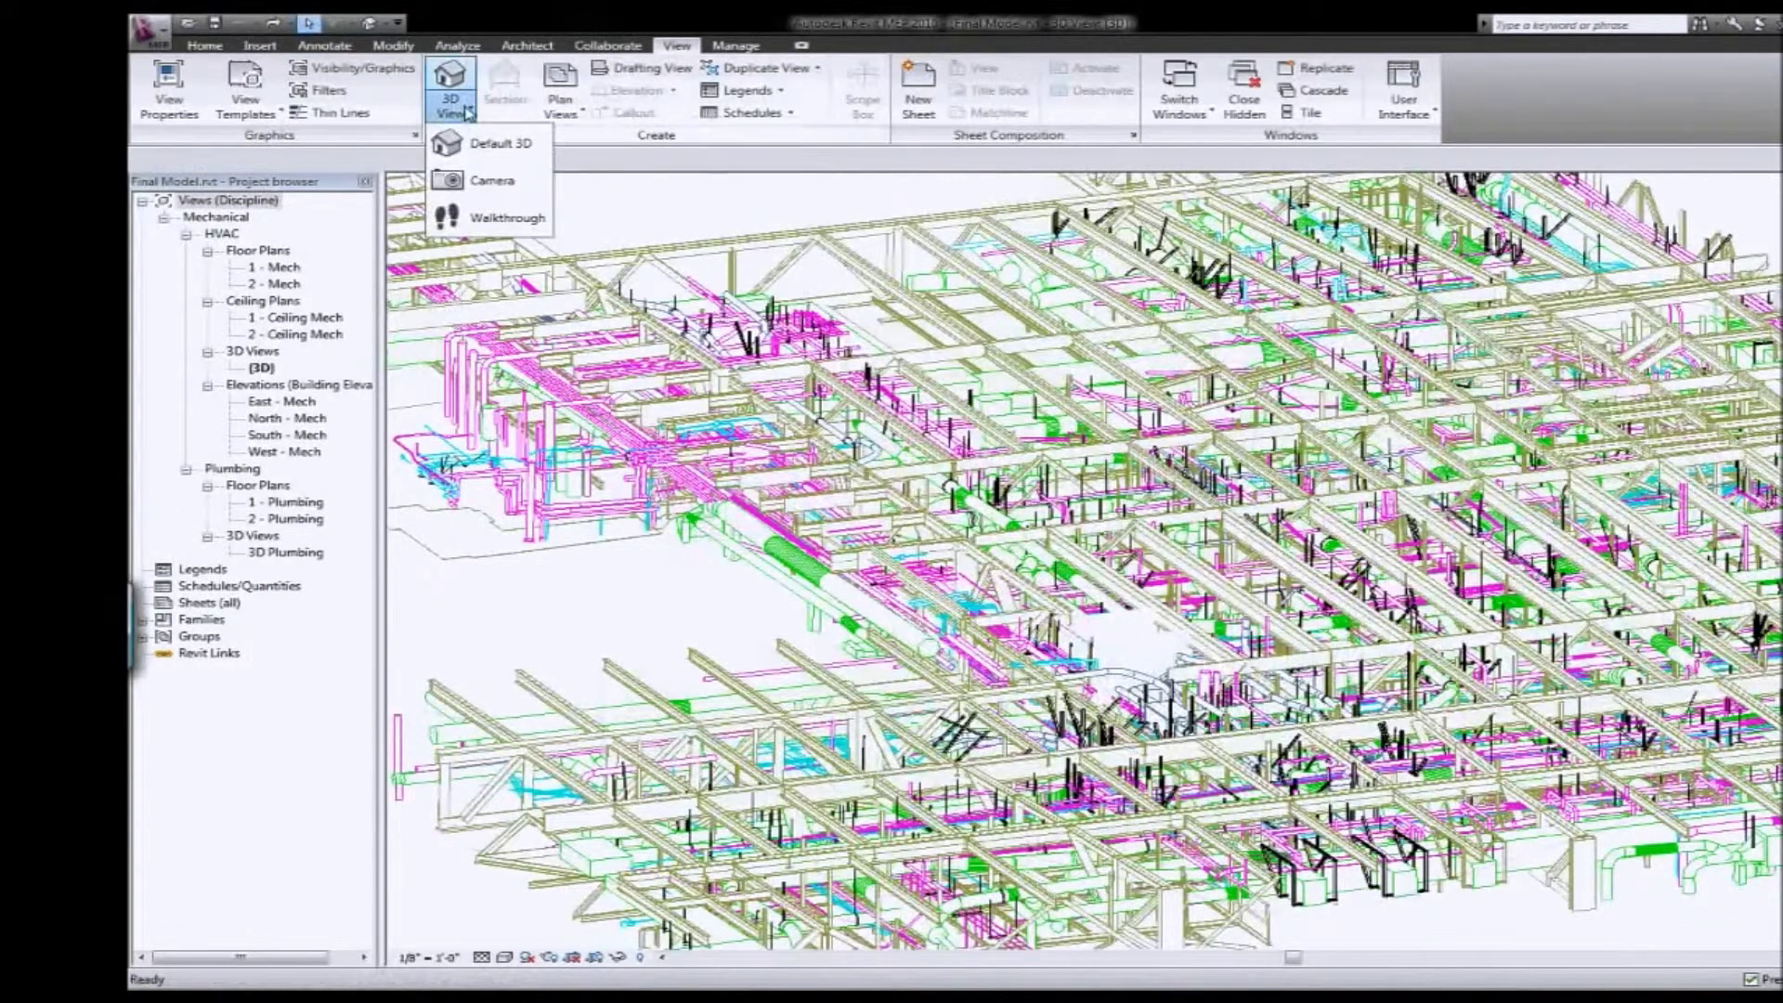
{"action": "left_click", "coordinate": [481, 180]}
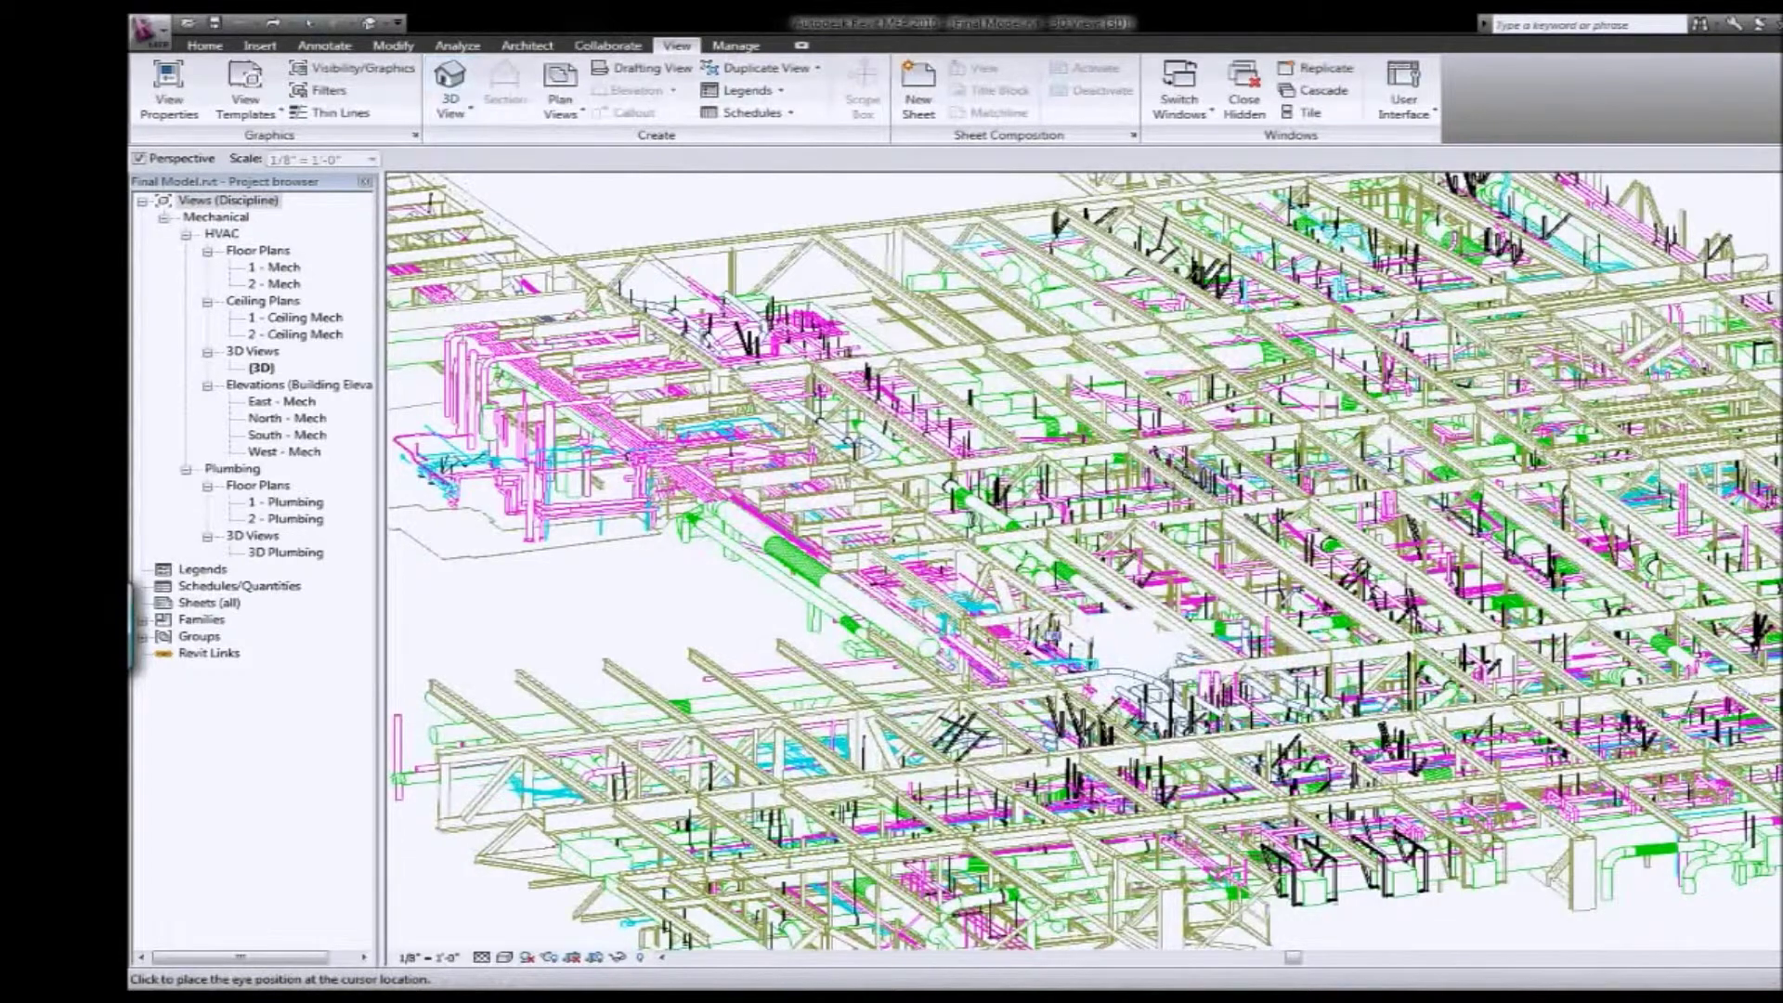
{"action": "left_click", "coordinate": [961, 622]}
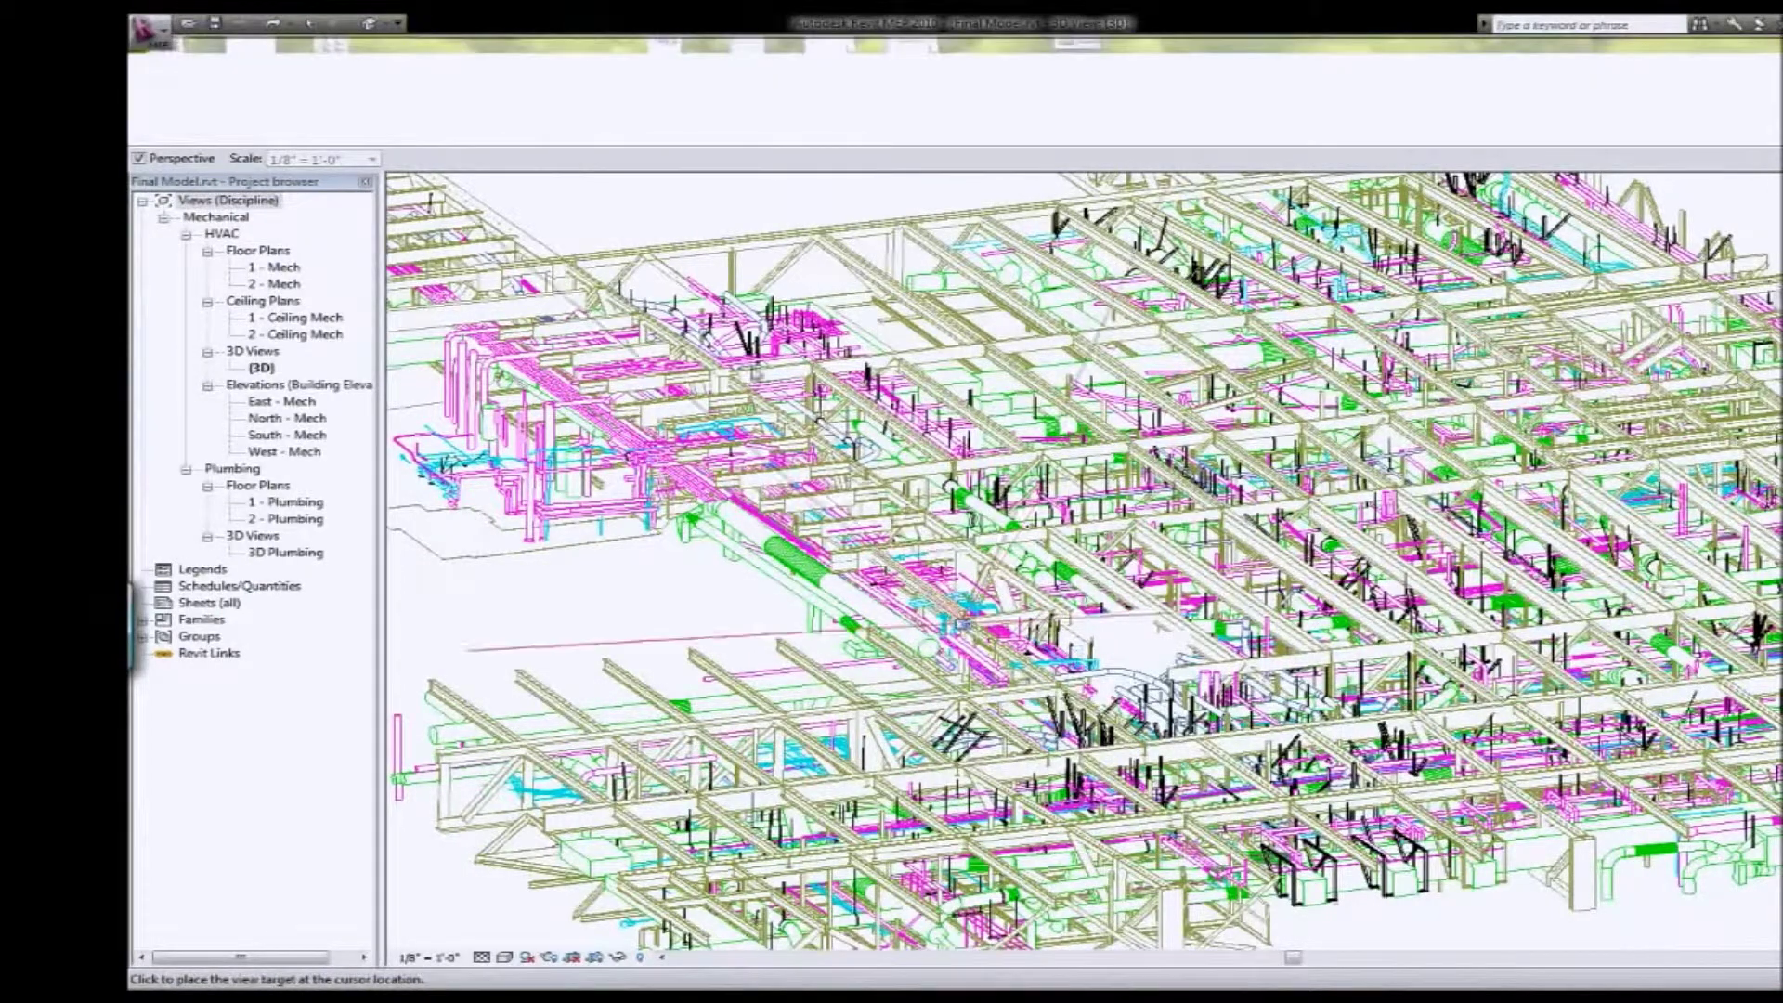
{"action": "key", "text": "Escape"}
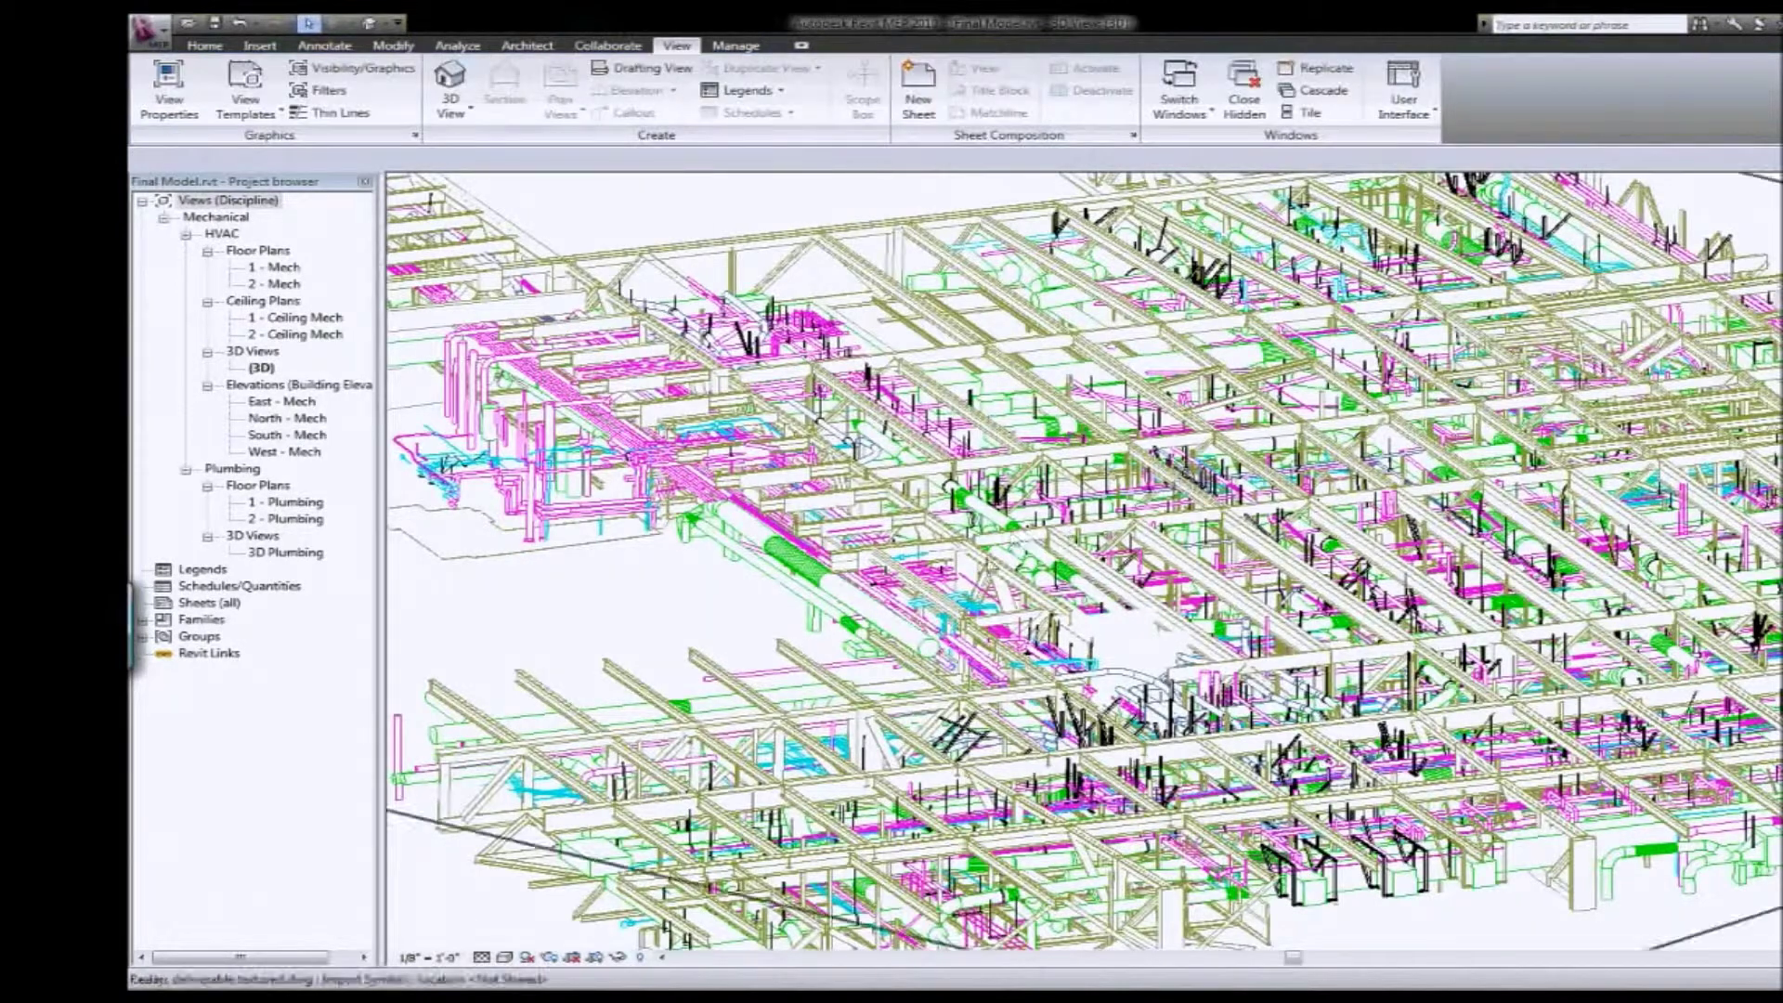
{"action": "left_click", "coordinate": [1315, 767]}
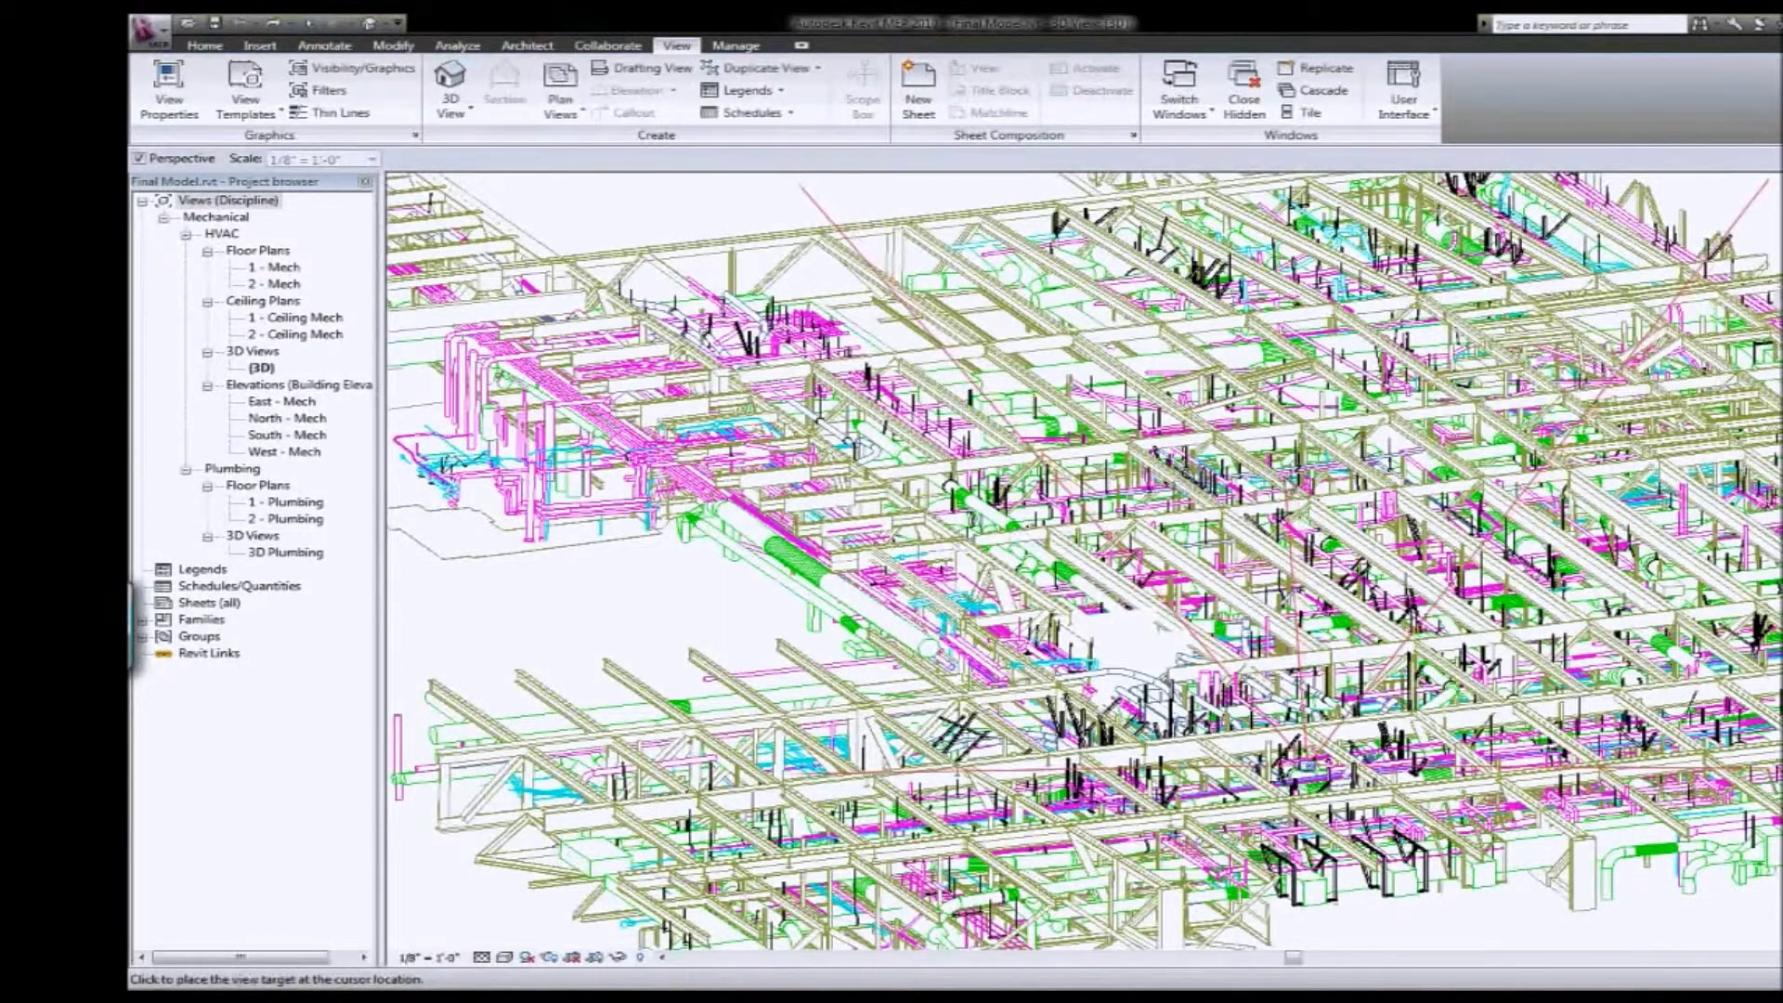
{"action": "left_click", "coordinate": [1164, 627]}
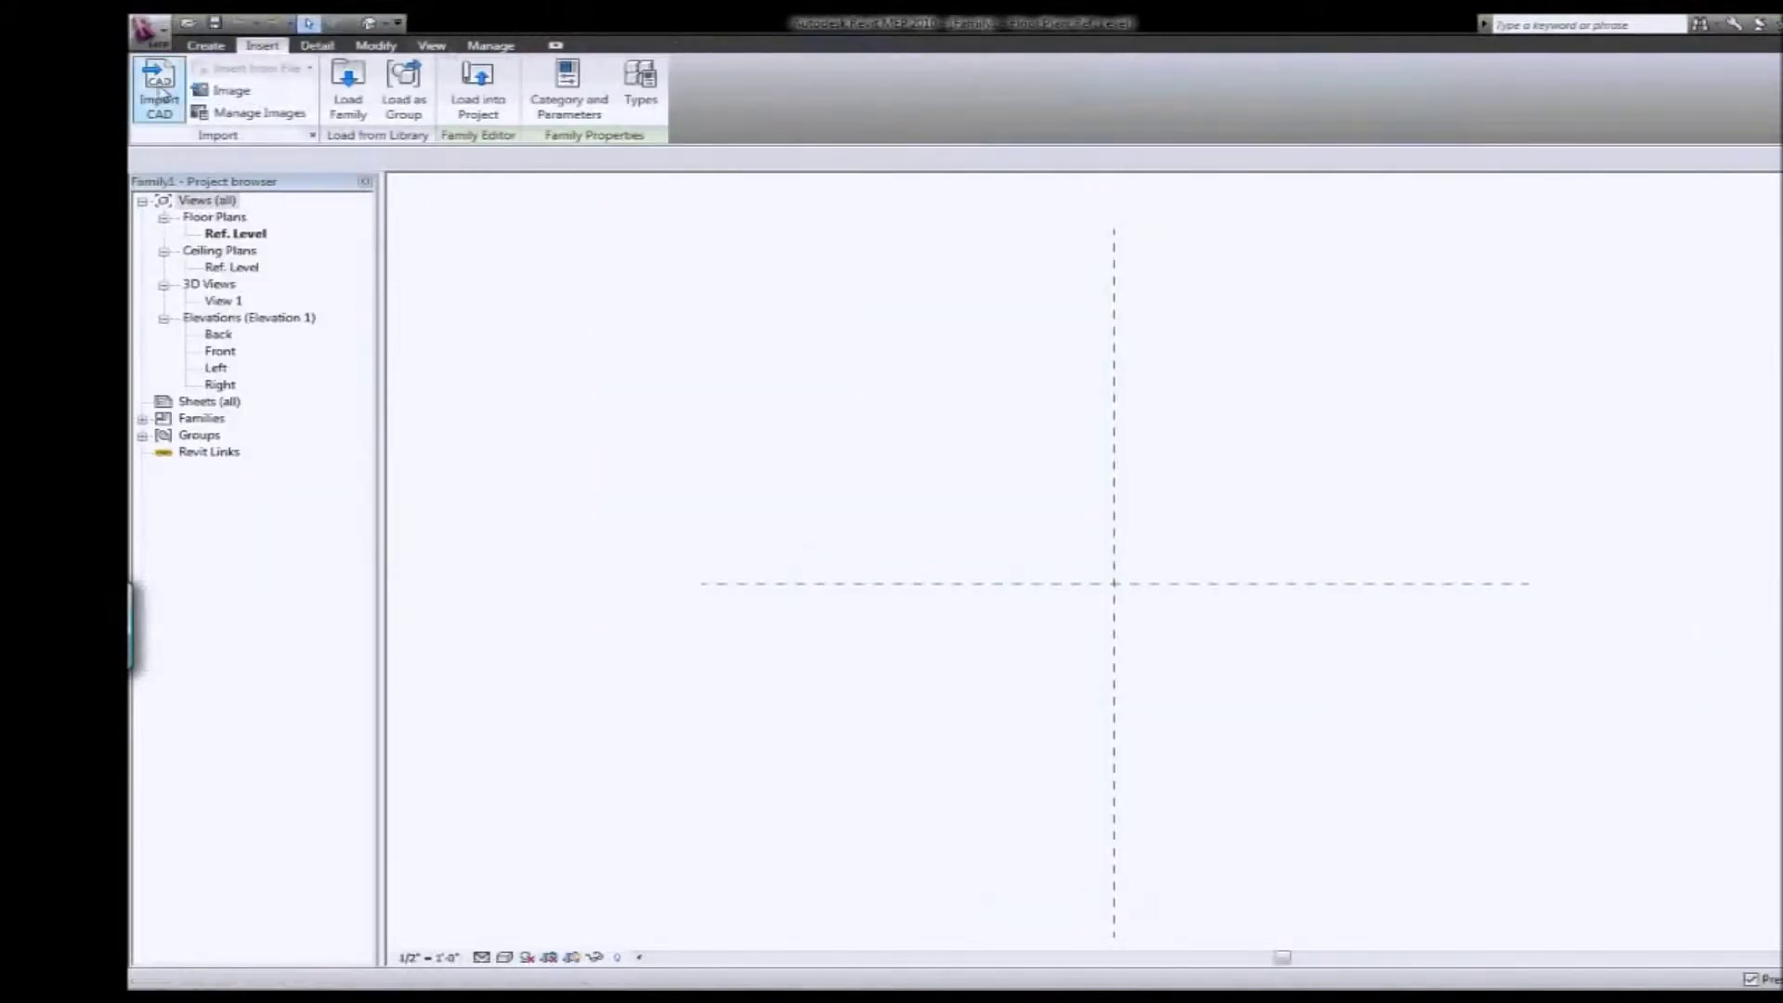
- Import 'walls_floors at 0.dwg' from the Desktop into the family
{"action": "left_click", "coordinate": [158, 95]}
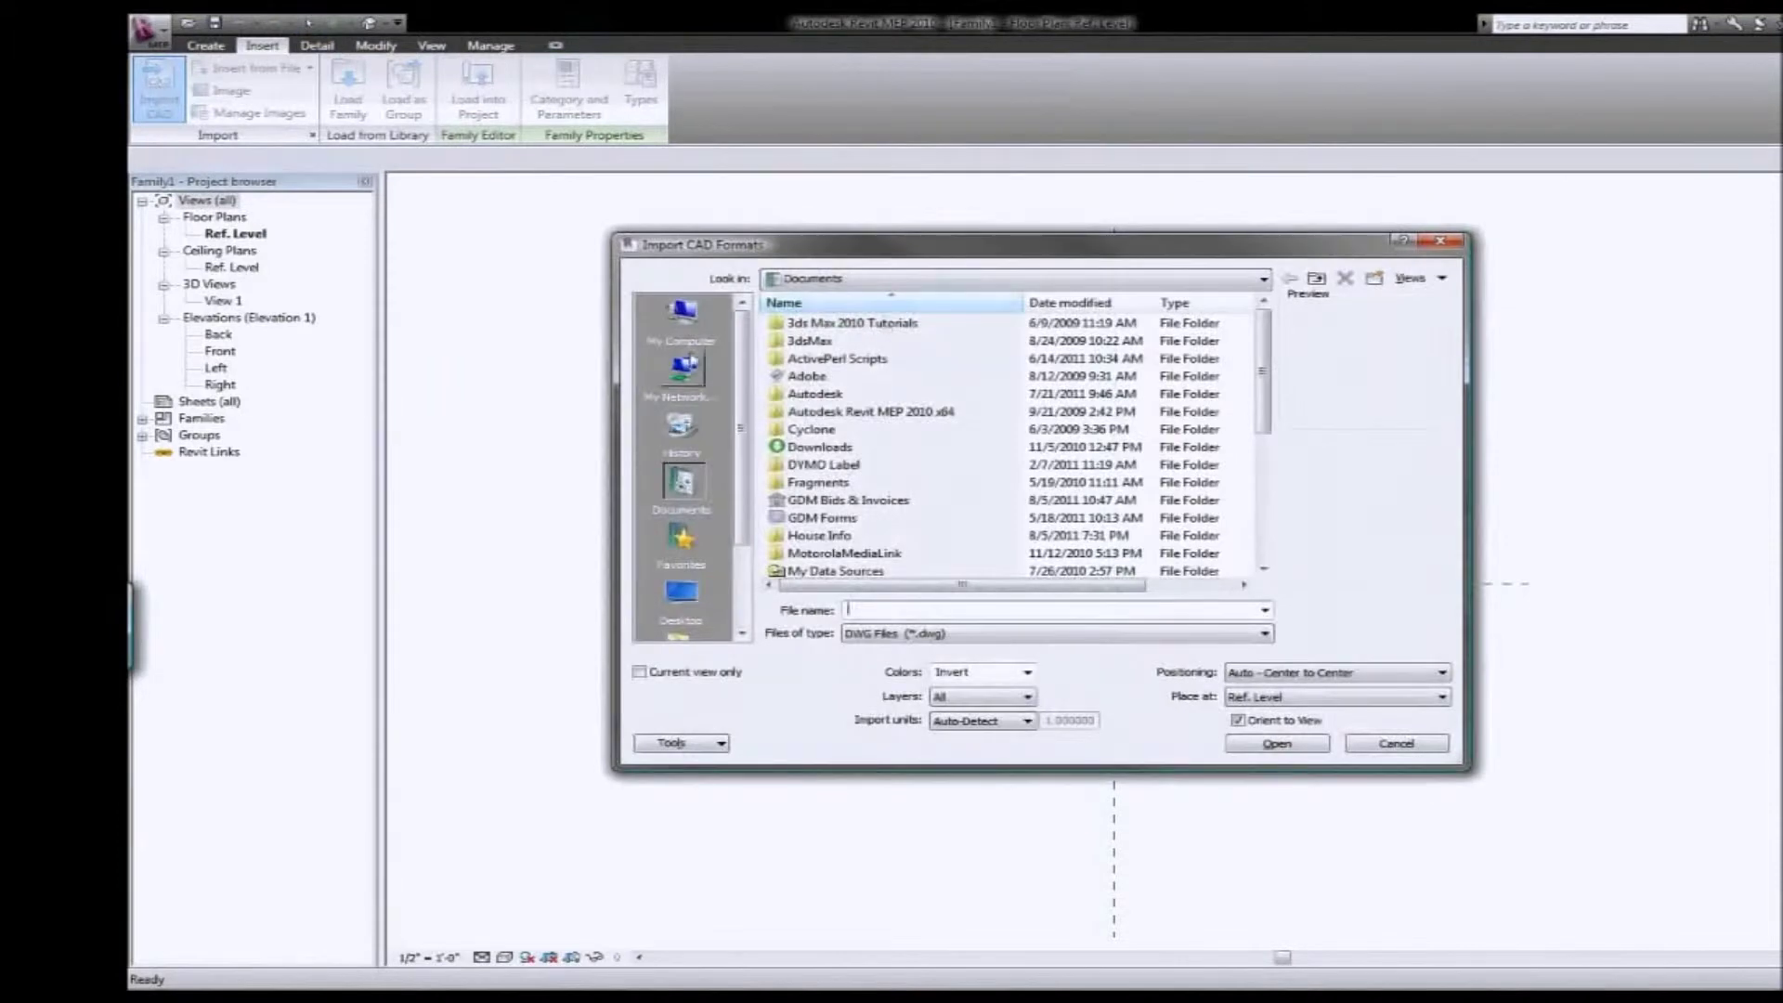
{"action": "left_click", "coordinate": [682, 602]}
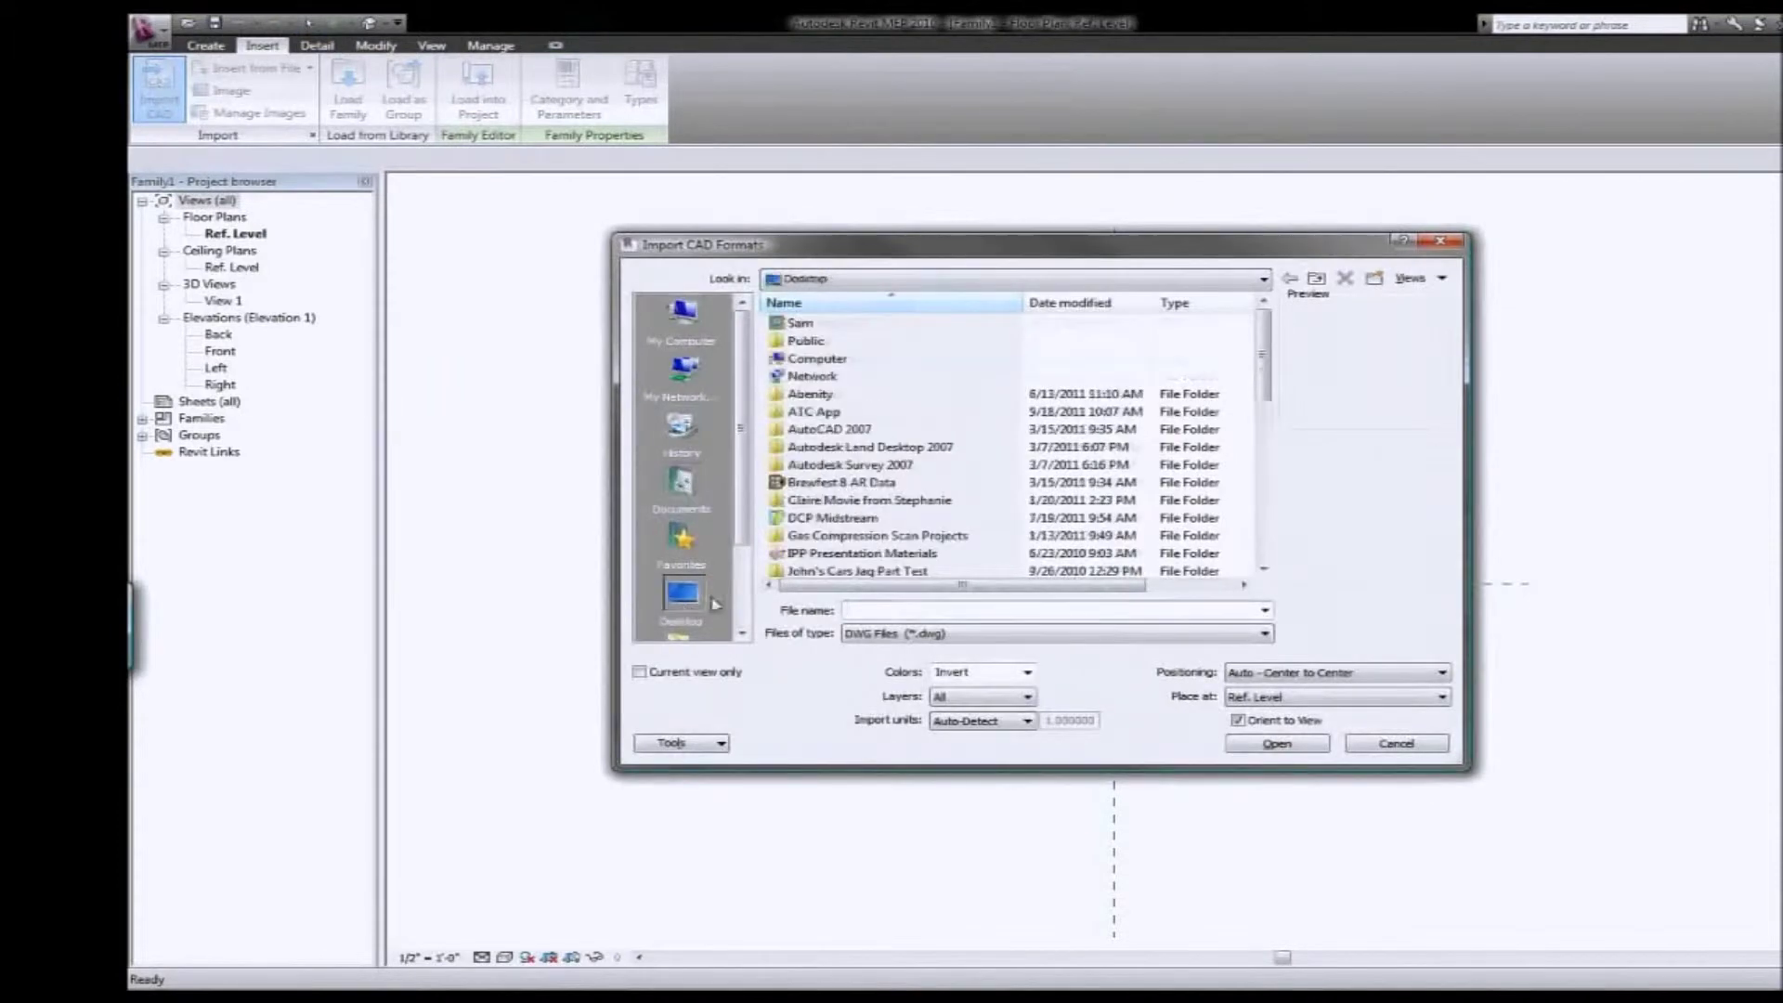
{"action": "left_click", "coordinate": [1087, 303]}
{"action": "left_click", "coordinate": [913, 324]}
{"action": "left_click", "coordinate": [1279, 744]}
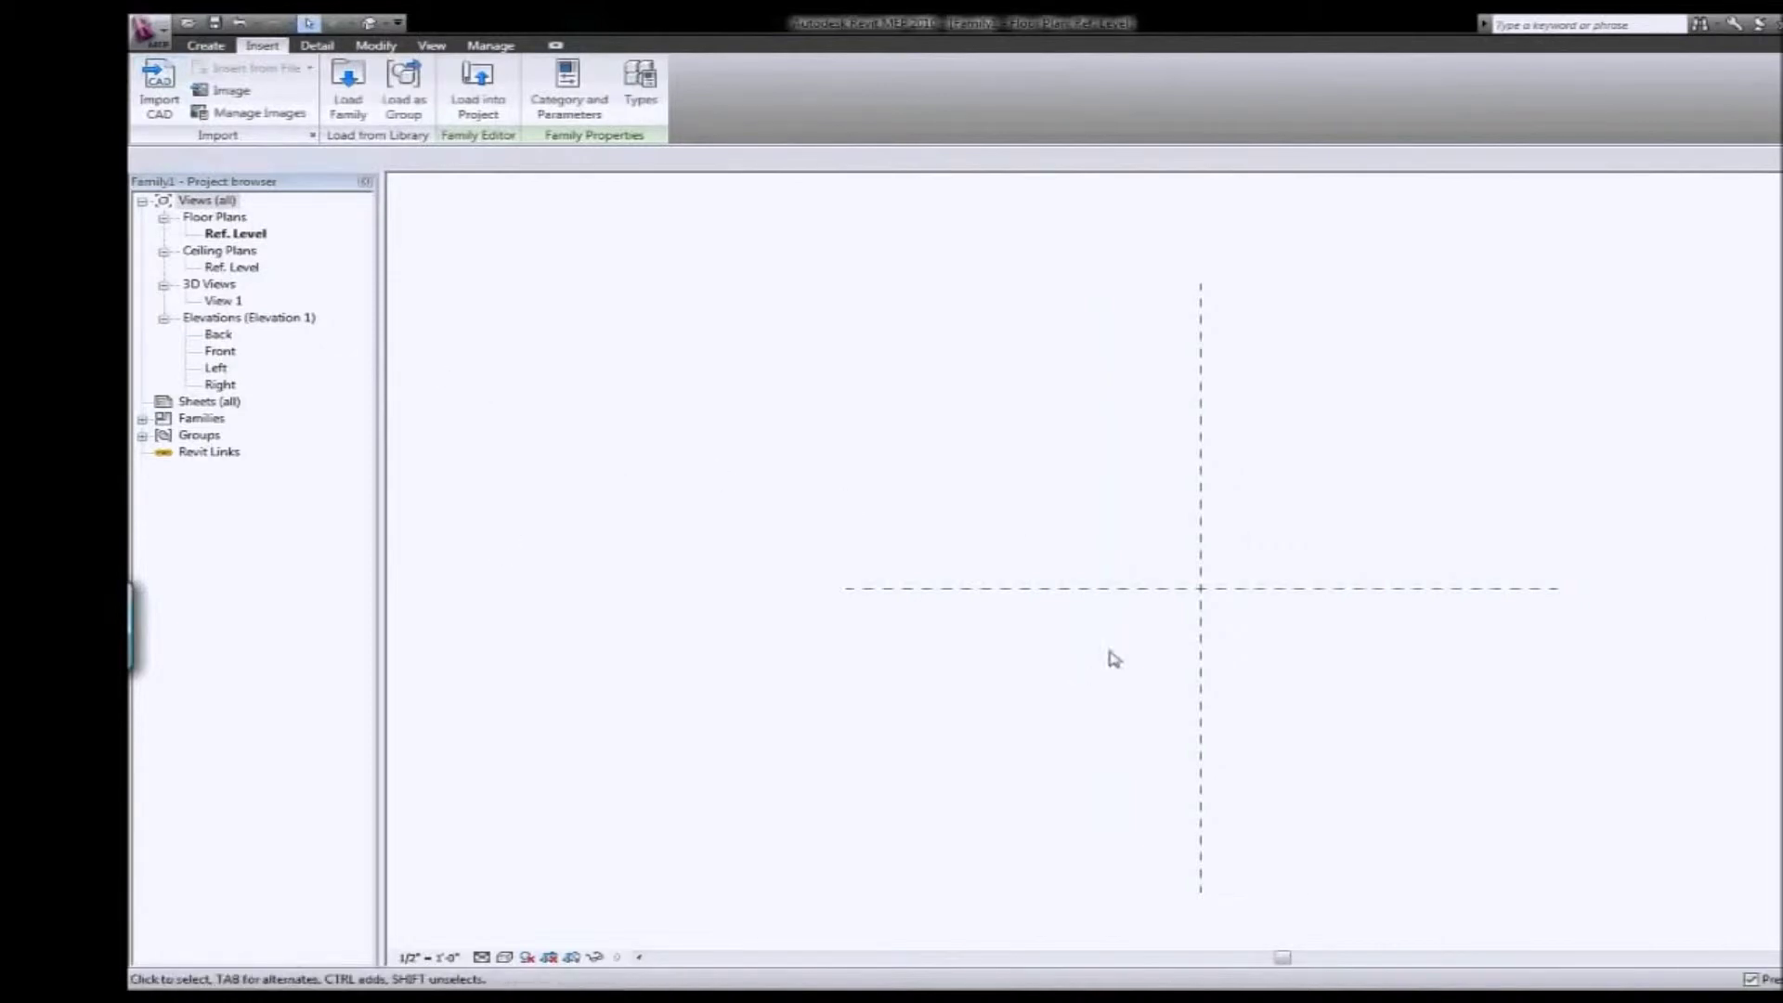
{"action": "scroll", "coordinate": [1111, 634], "scroll_direction": "down", "scroll_amount": 3}
{"action": "scroll", "coordinate": [1111, 634], "scroll_direction": "down", "scroll_amount": 3}
{"action": "scroll", "coordinate": [1093, 625], "scroll_direction": "down", "scroll_amount": 3}
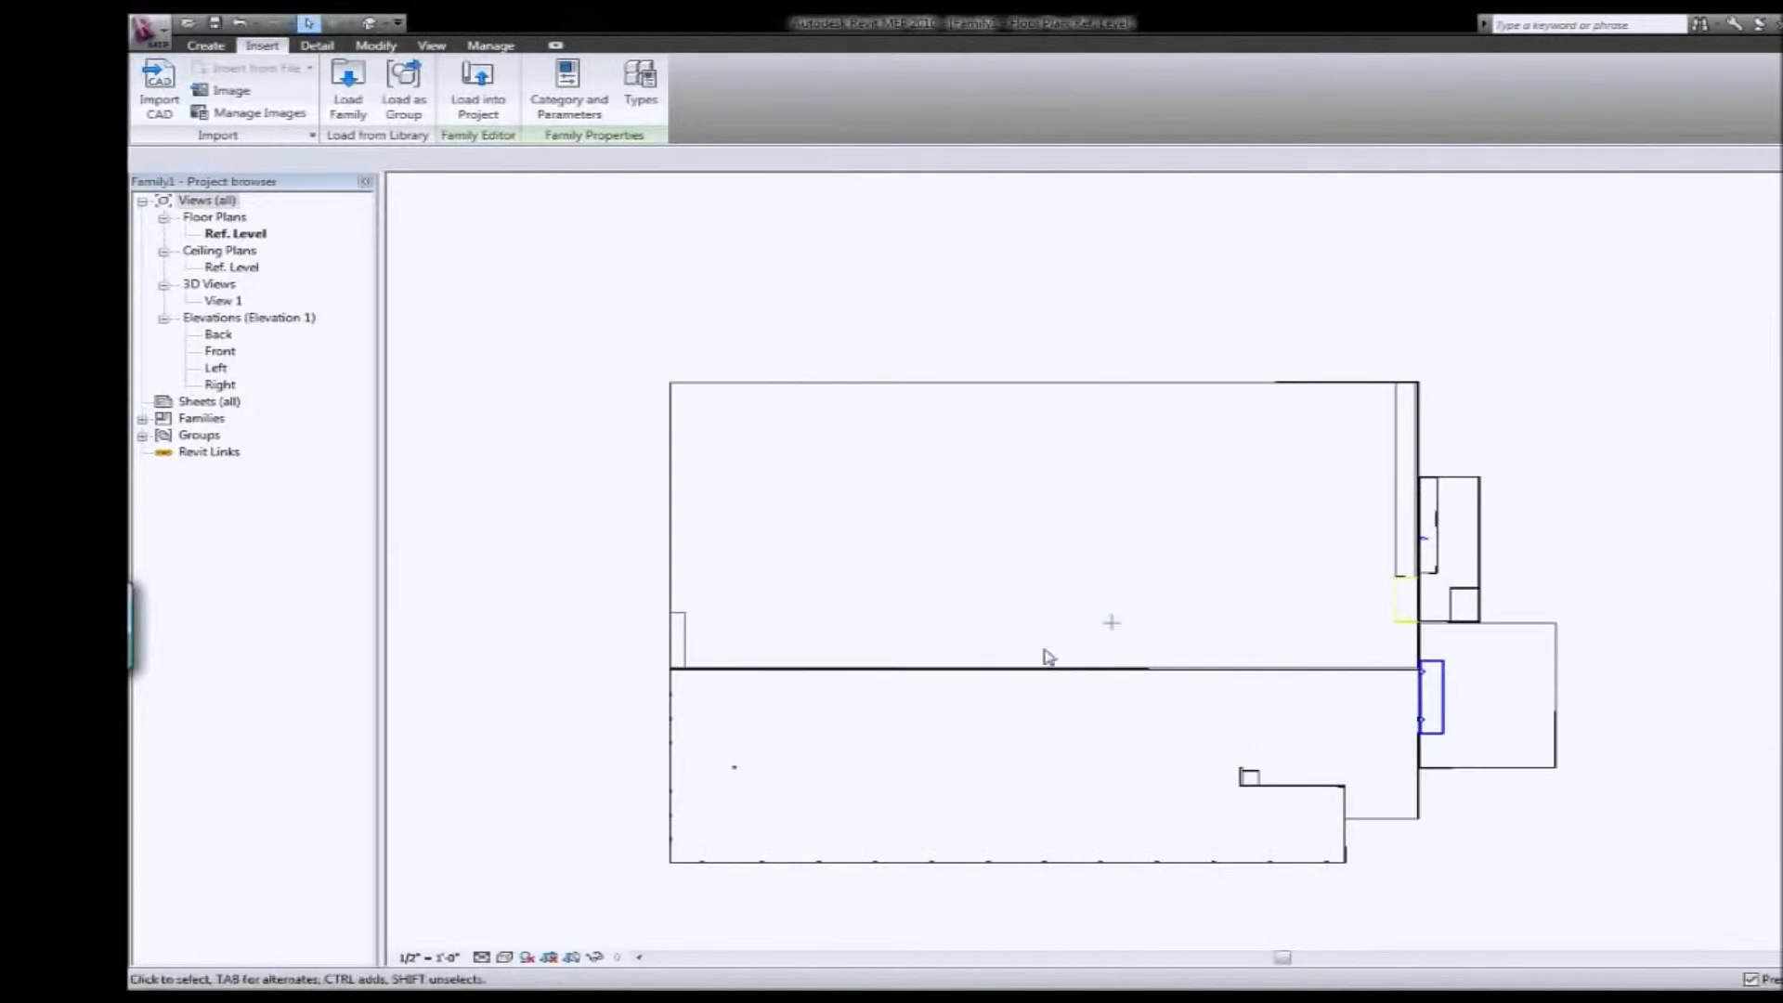
- Nudge the imported floor plan and display it in the default 3D view
{"action": "middle_click_drag", "start_coordinate": [1075, 618], "coordinate": [1087, 613]}
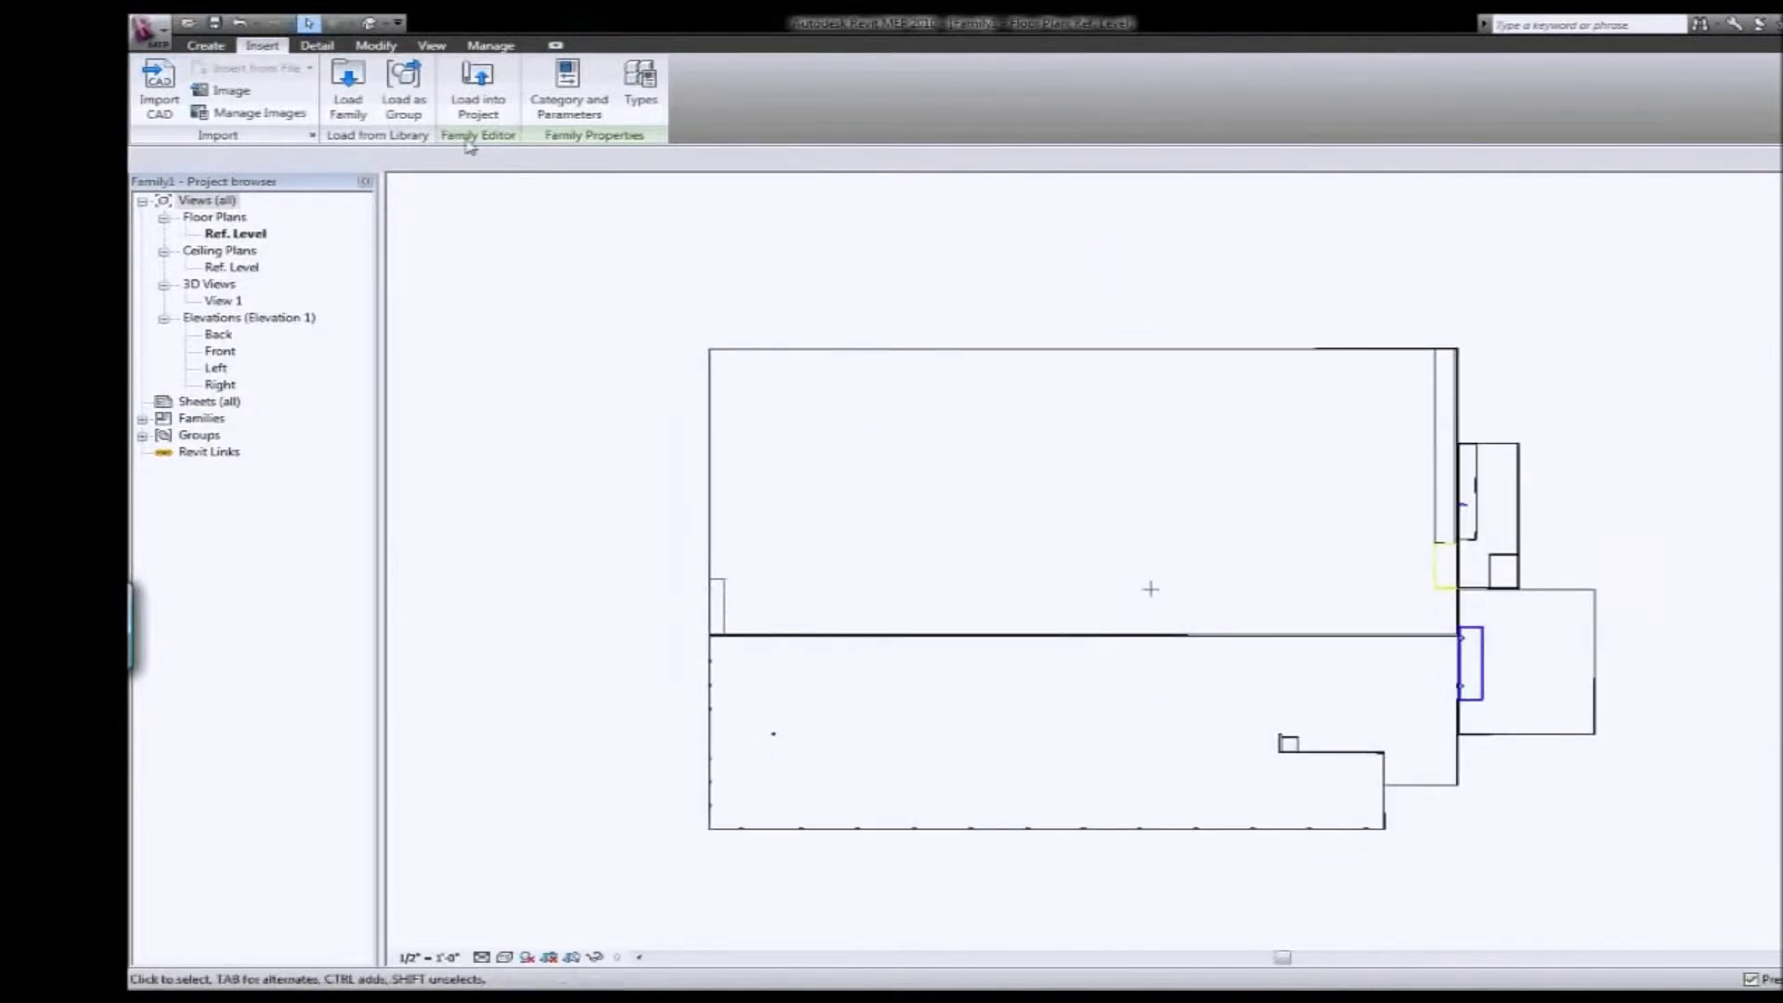
{"action": "left_click", "coordinate": [431, 45]}
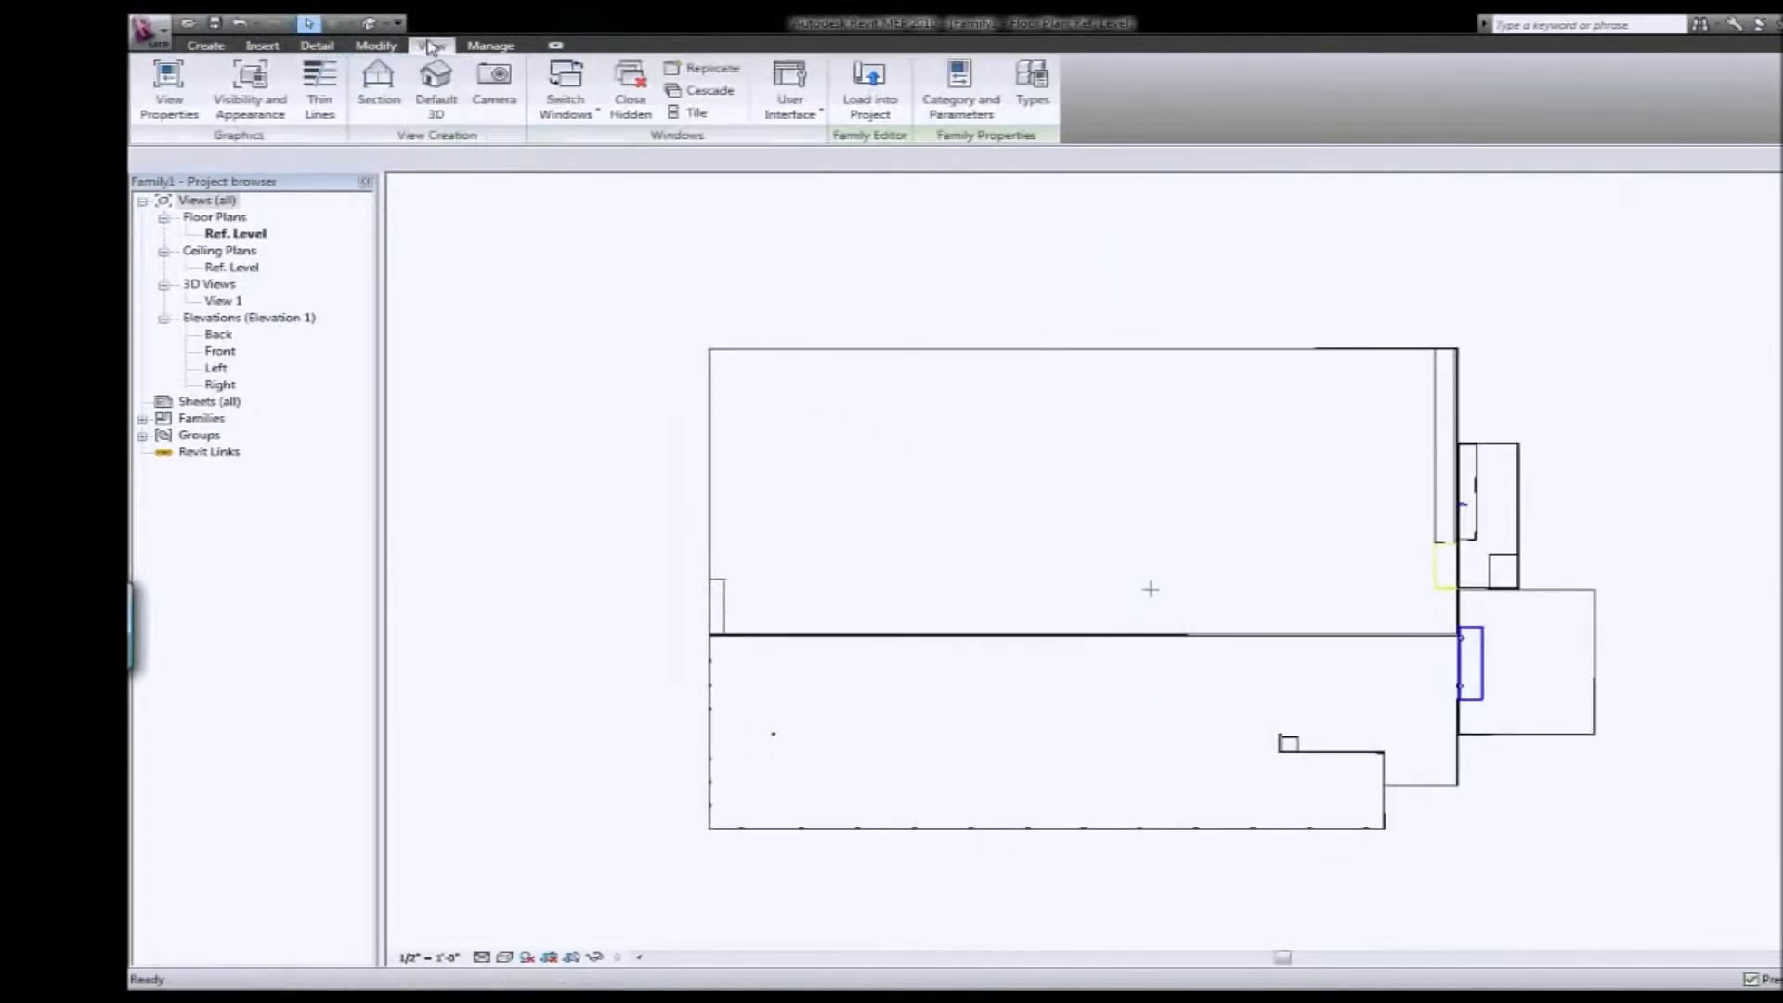
{"action": "left_click", "coordinate": [435, 97]}
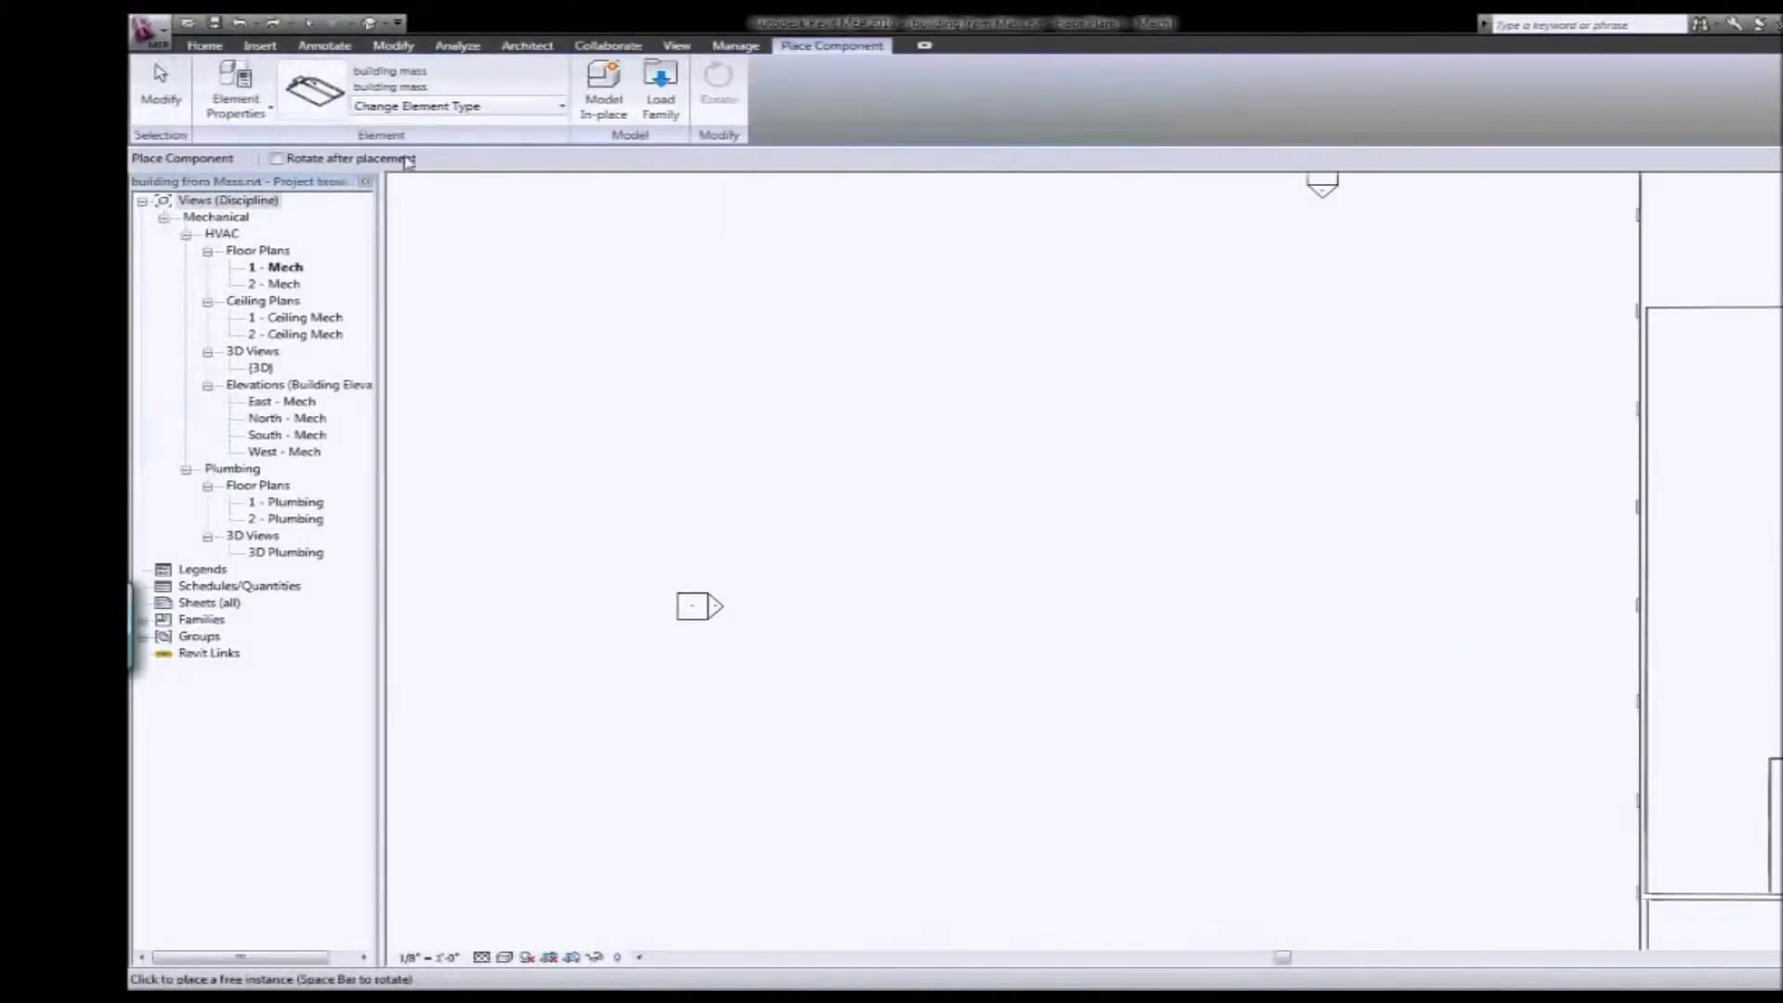
{"action": "scroll", "coordinate": [1019, 589], "scroll_direction": "down", "scroll_amount": 2}
{"action": "scroll", "coordinate": [1019, 589], "scroll_direction": "down", "scroll_amount": 3}
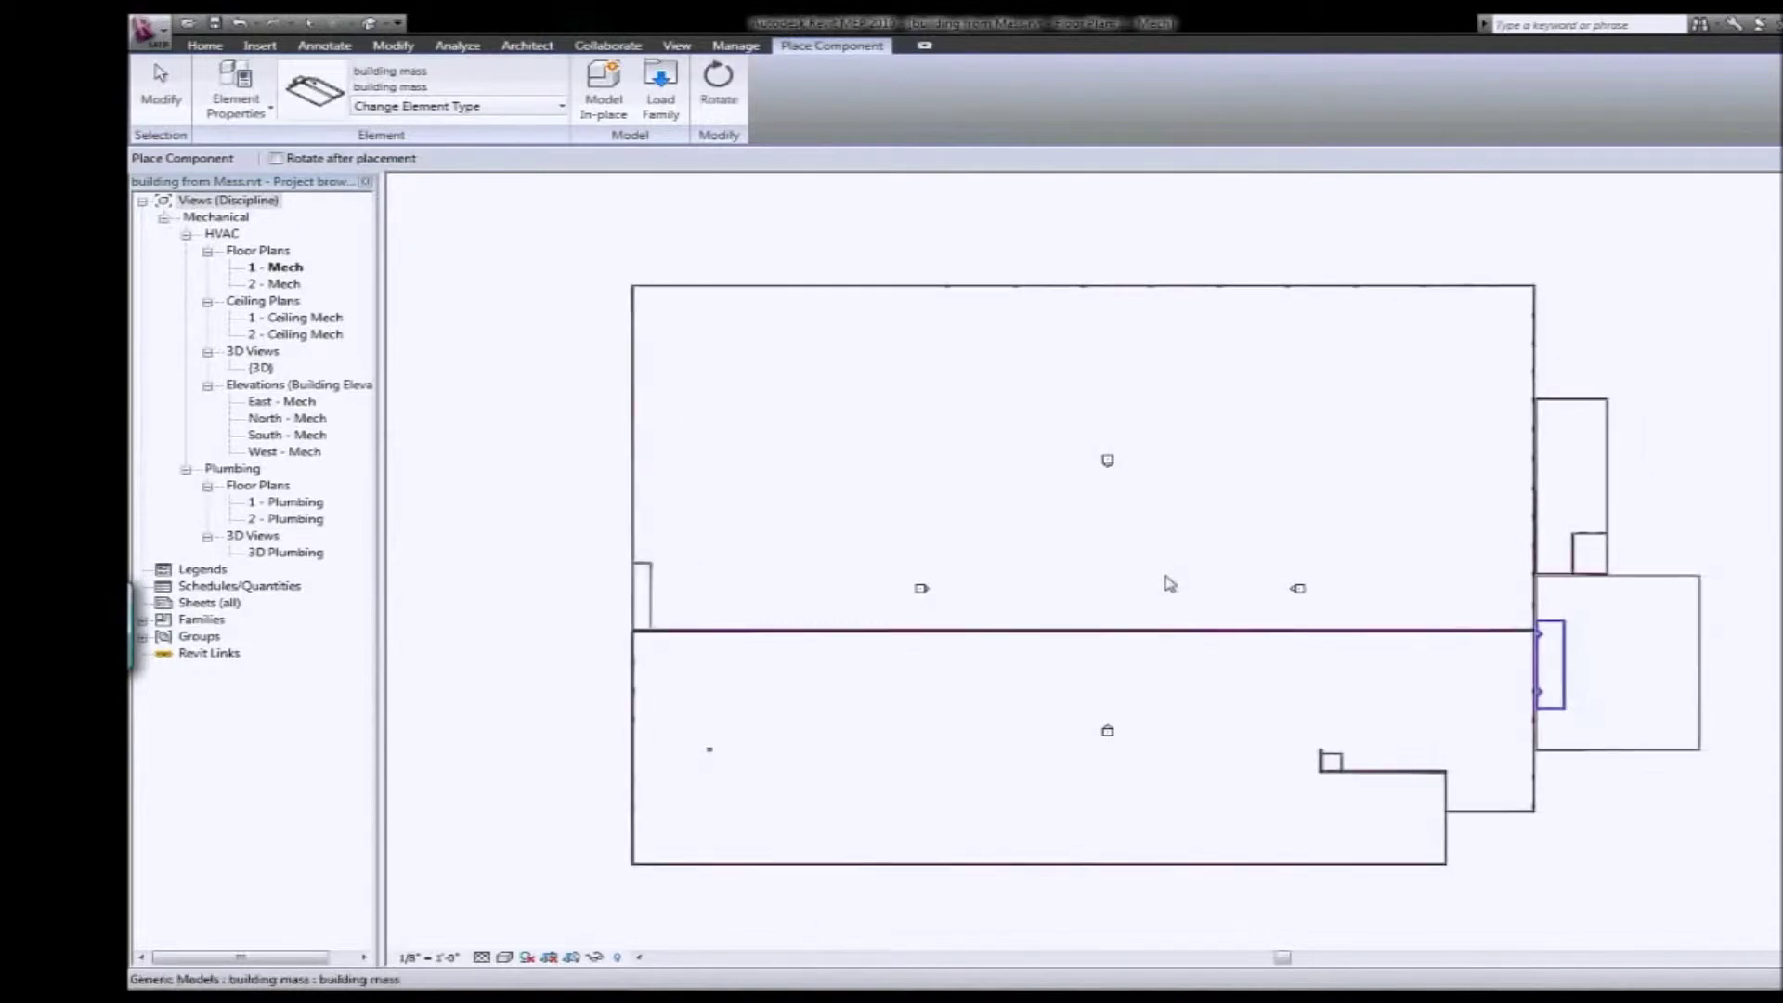
- Place the building mass on the floor plan and switch to the 3D view
{"action": "left_click", "coordinate": [1085, 577]}
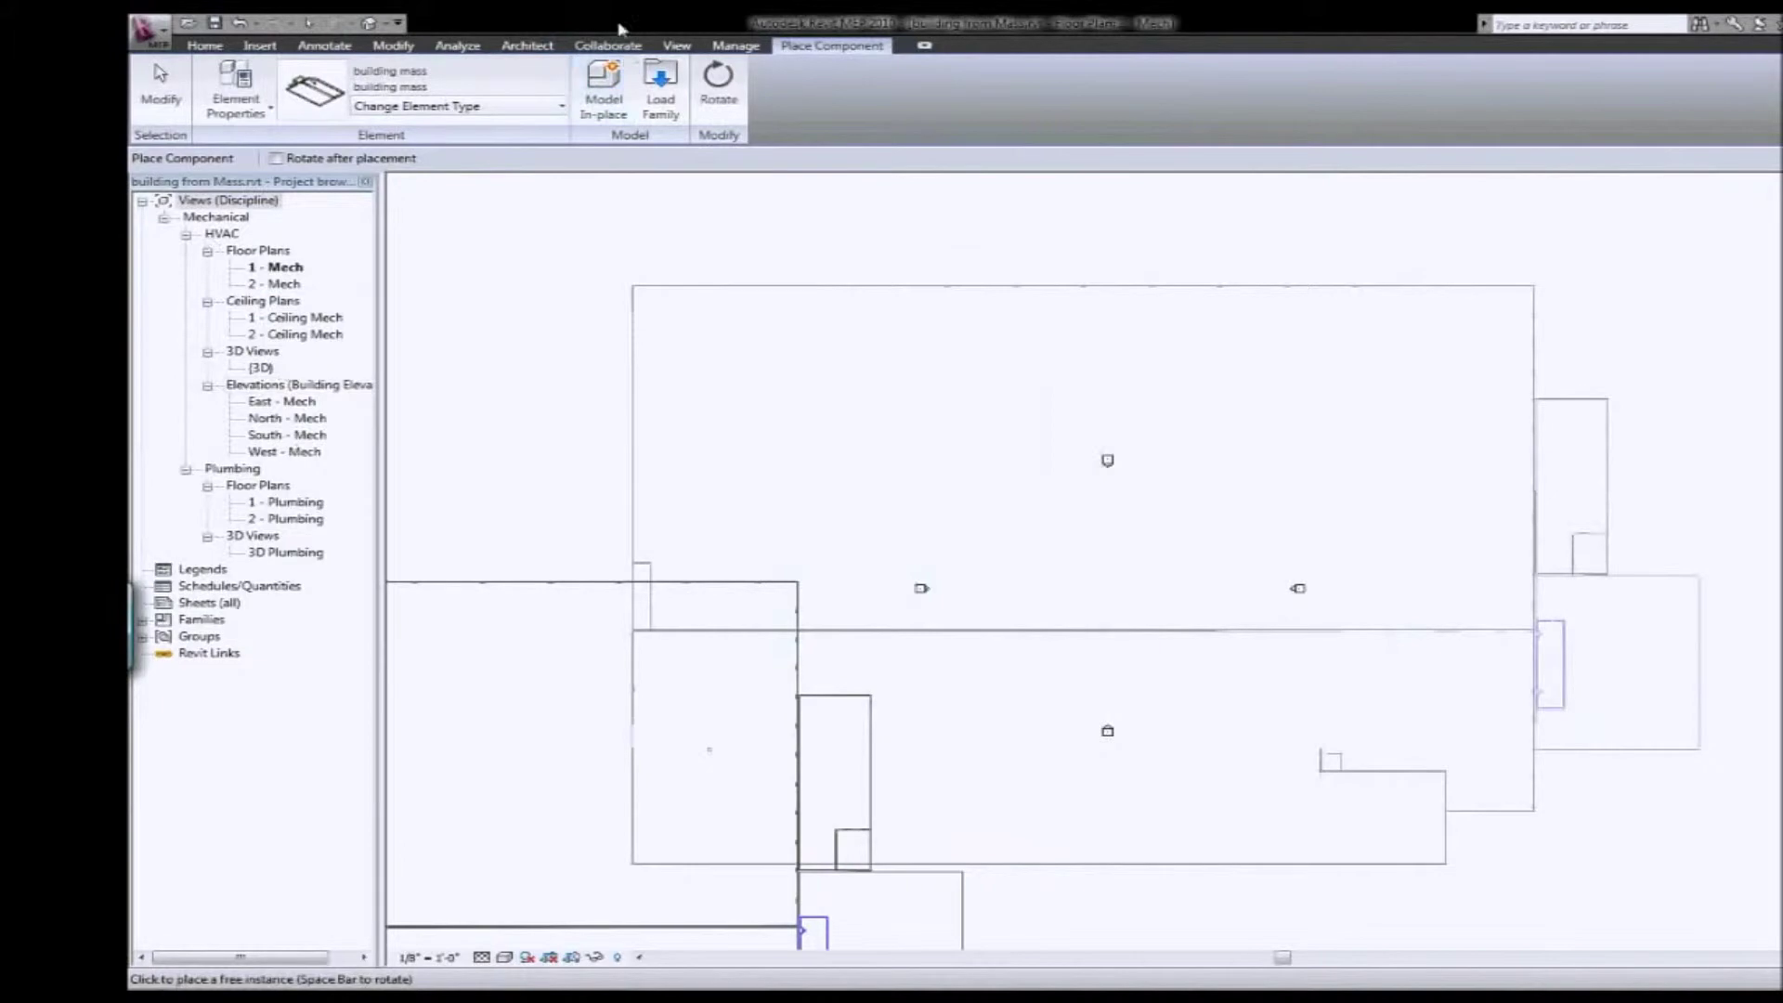
{"action": "left_click", "coordinate": [677, 45]}
{"action": "left_click", "coordinate": [450, 84]}
{"action": "scroll", "coordinate": [897, 405], "scroll_direction": "up", "scroll_amount": 3}
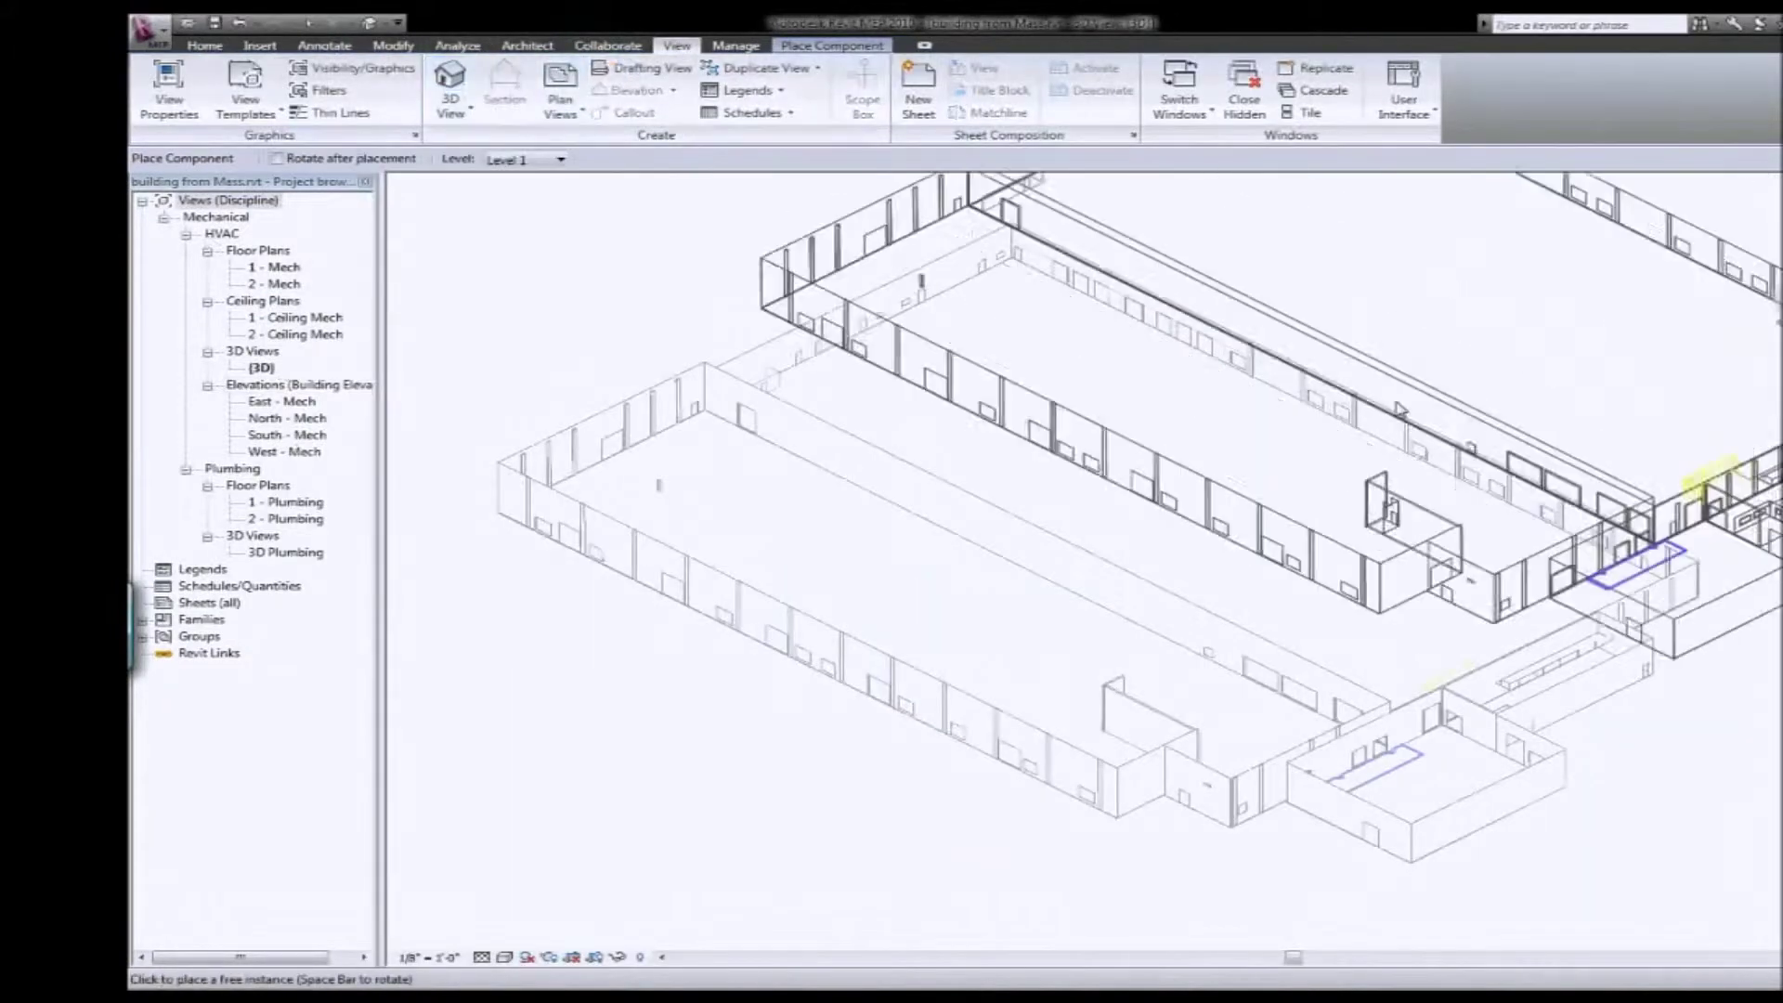
{"action": "key", "text": "Escape"}
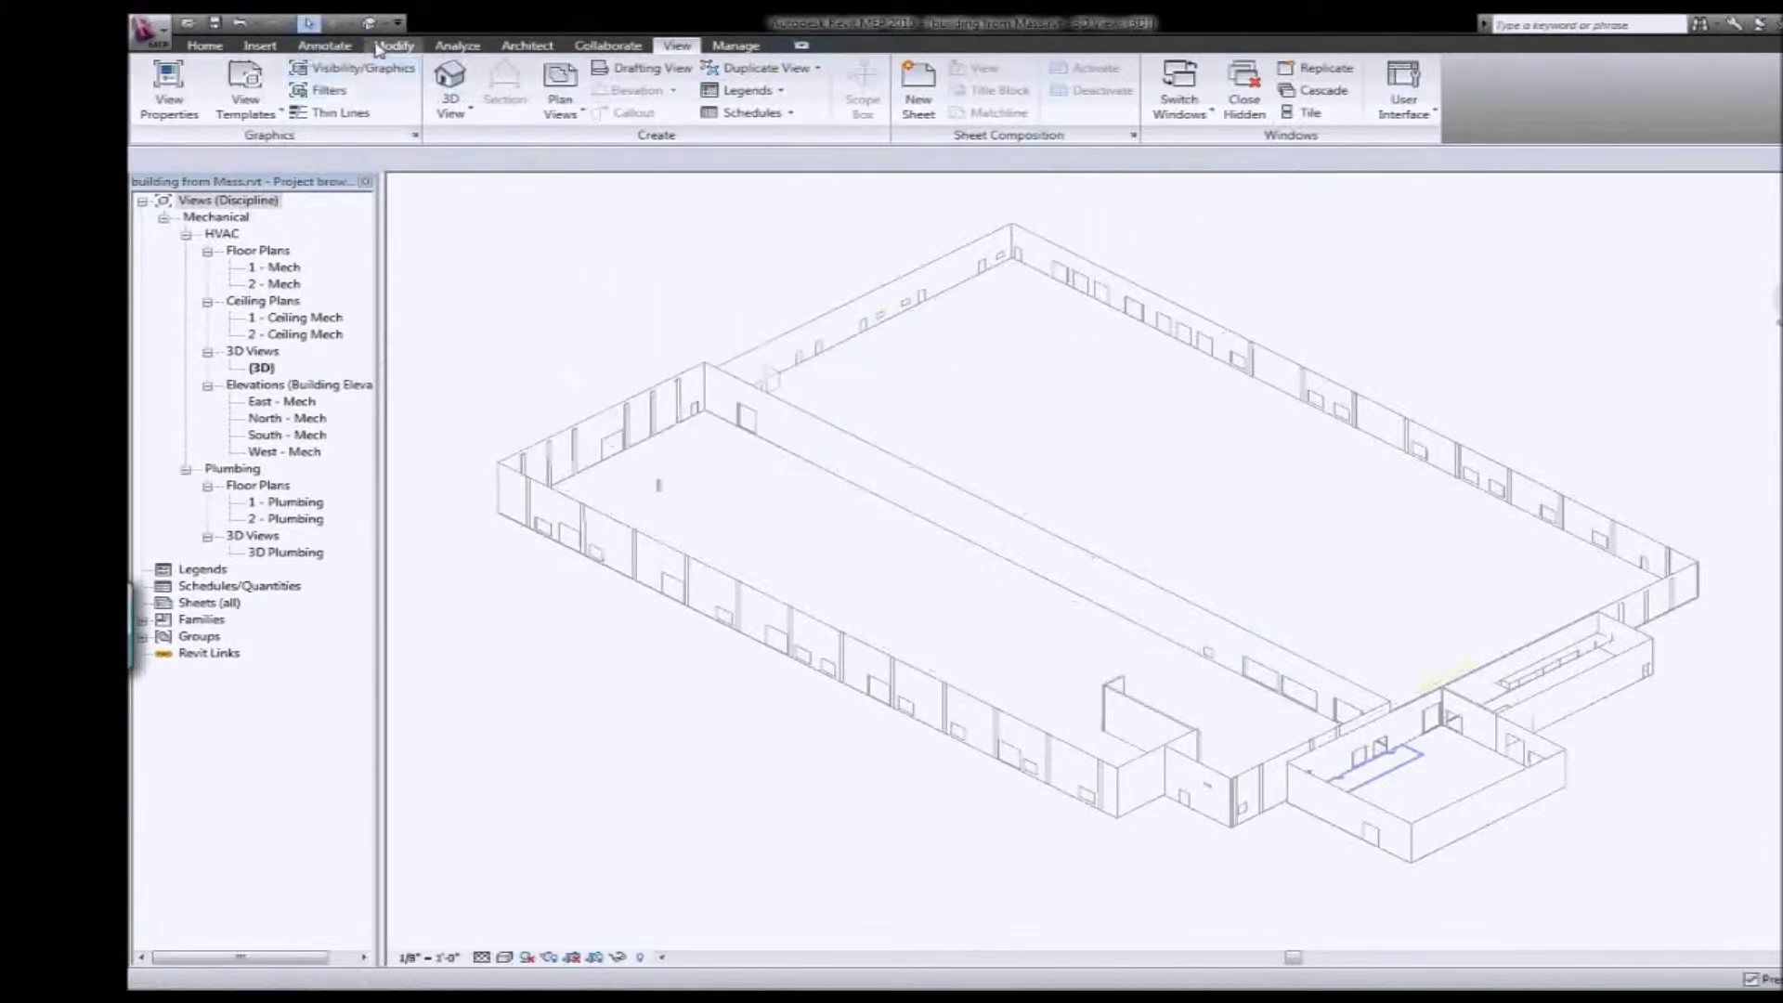
- Create walls by face on each building mass face, dismissing the off-axis warnings
{"action": "left_click", "coordinate": [259, 47]}
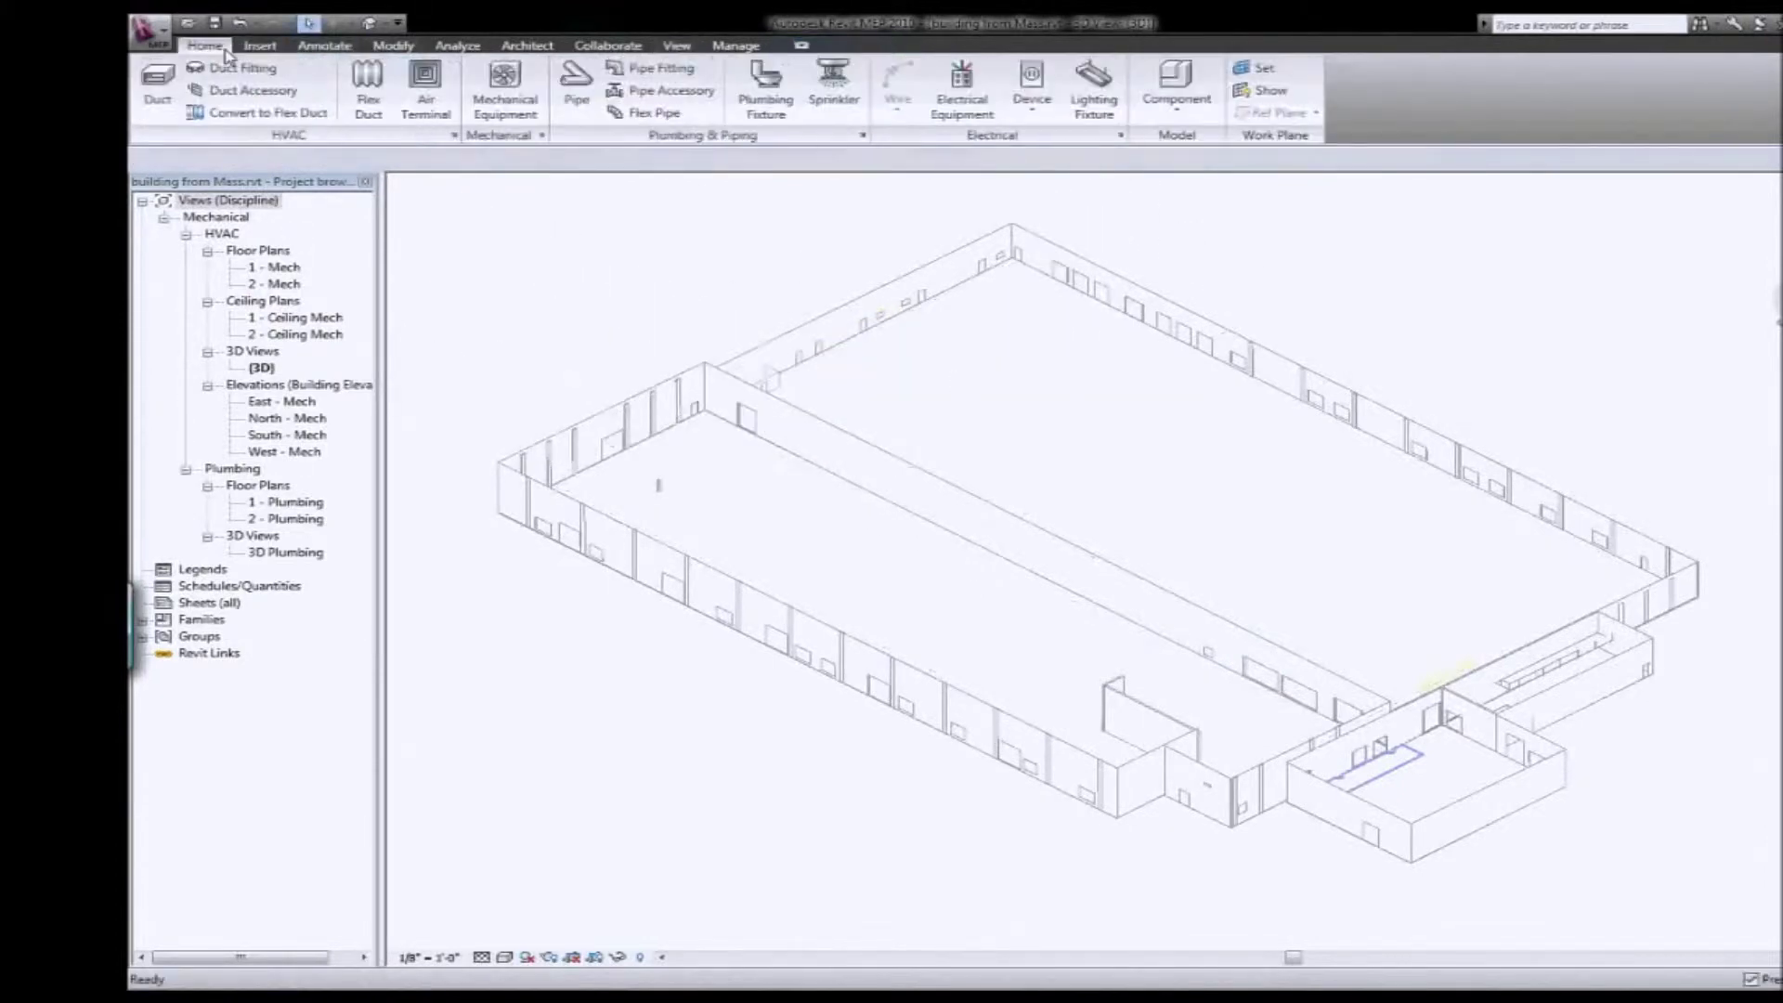
{"action": "left_click", "coordinate": [506, 47]}
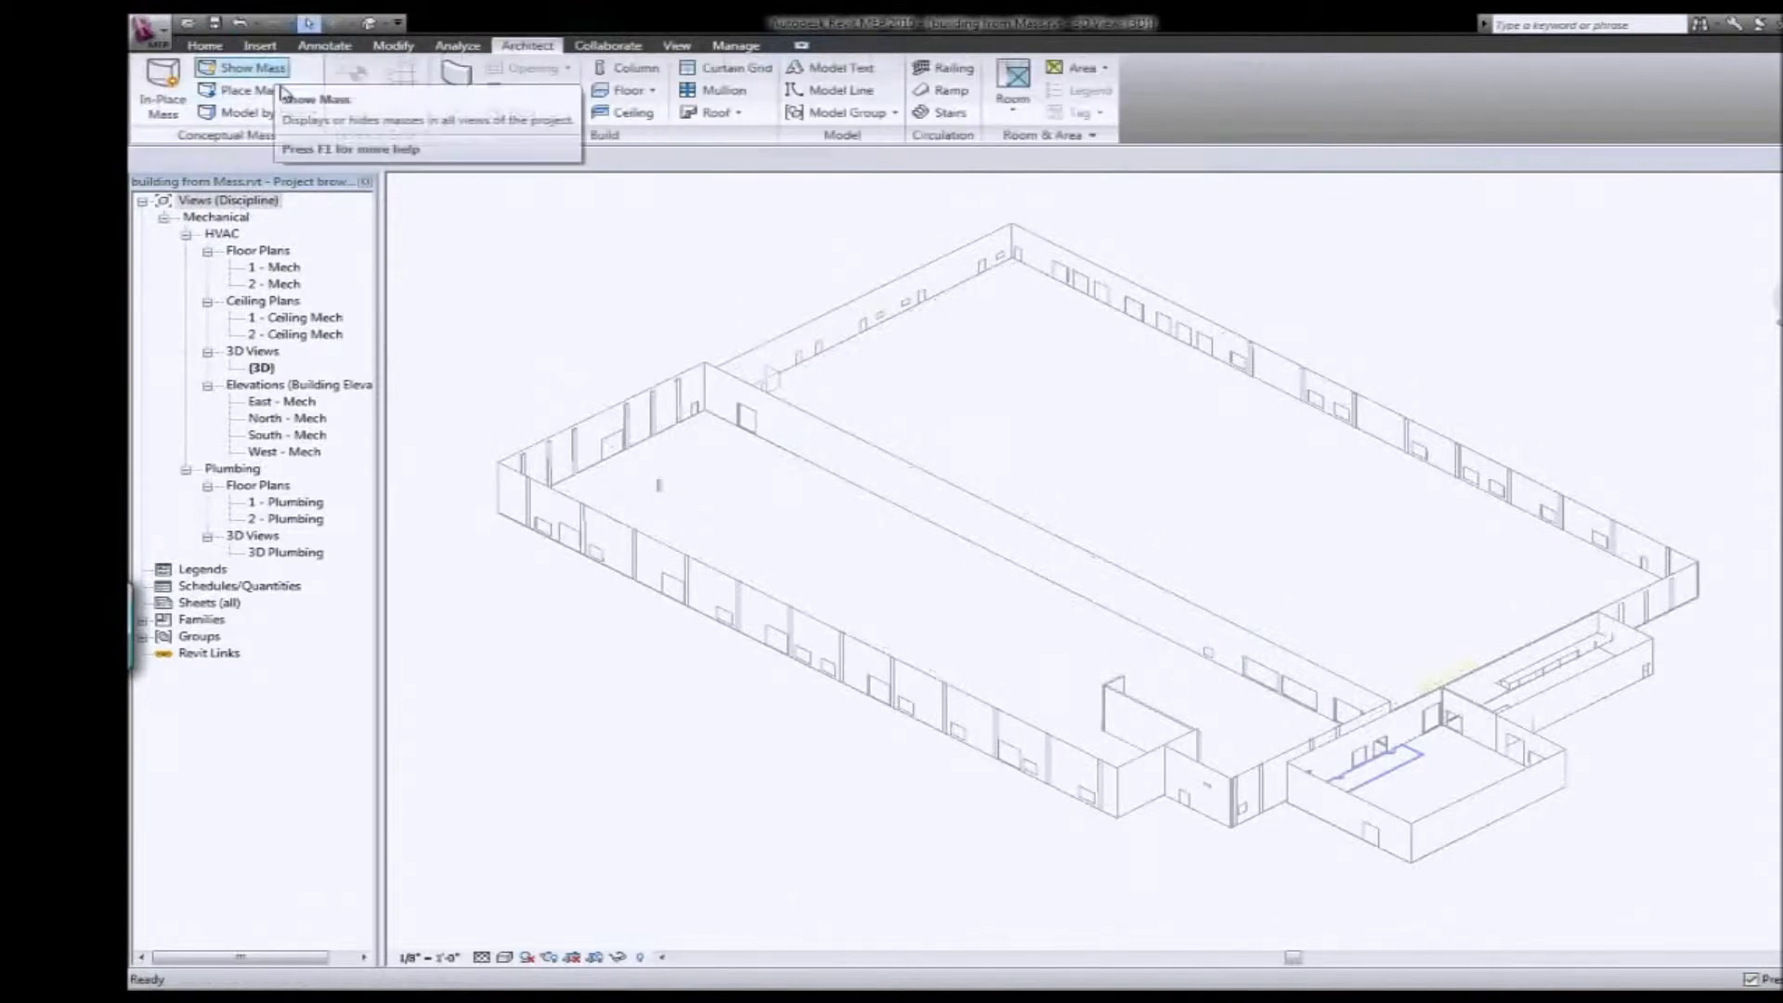
{"action": "left_click", "coordinate": [313, 113]}
{"action": "left_click", "coordinate": [253, 215]}
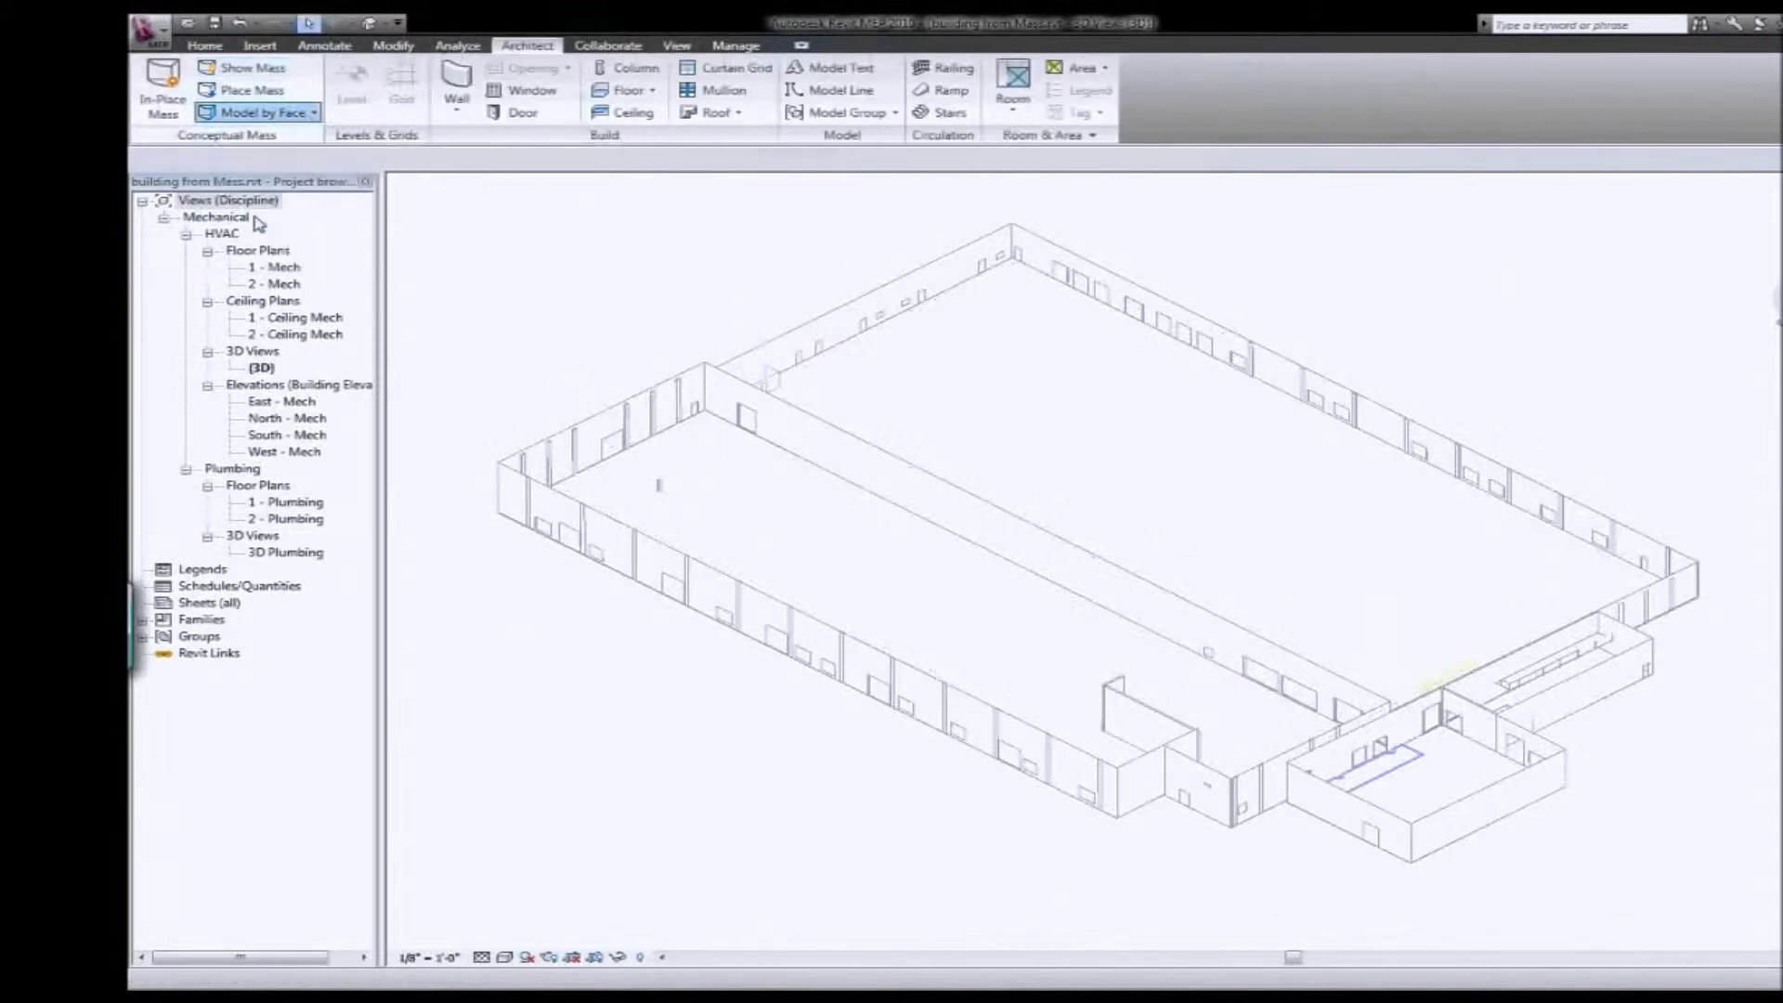
{"action": "left_click", "coordinate": [786, 620]}
{"action": "left_click", "coordinate": [1038, 571]}
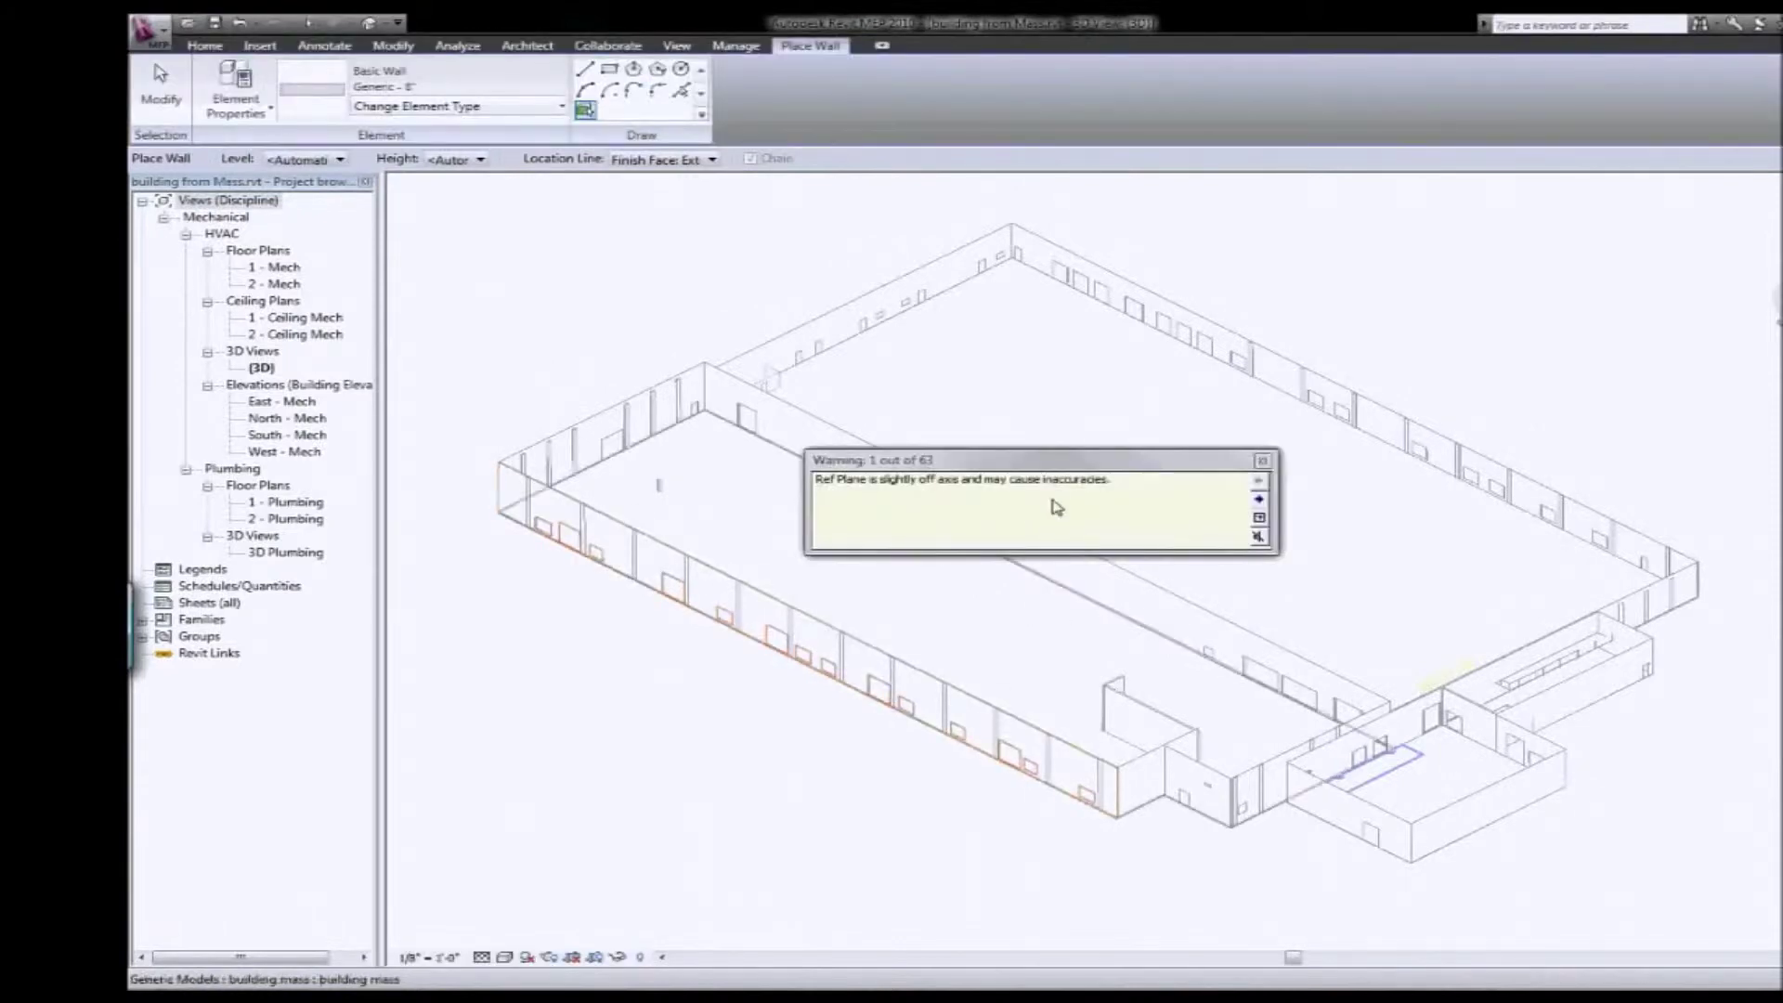
{"action": "left_click", "coordinate": [1264, 461]}
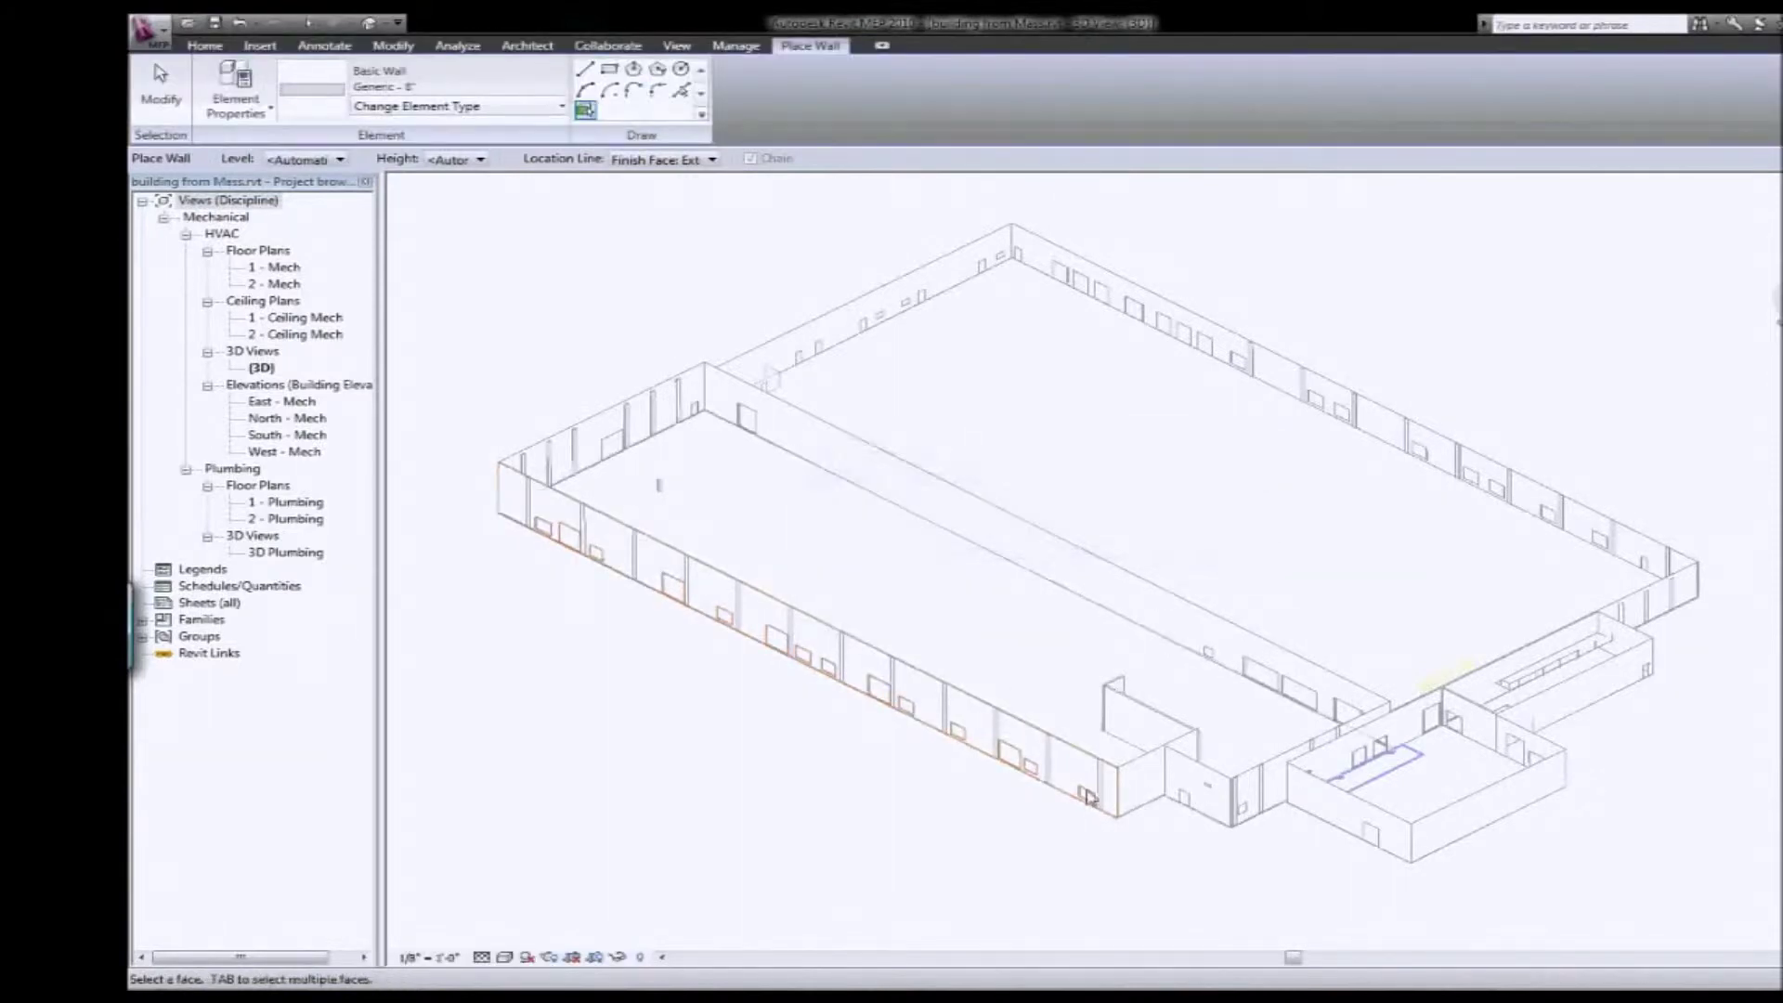
{"action": "left_click", "coordinate": [1140, 765]}
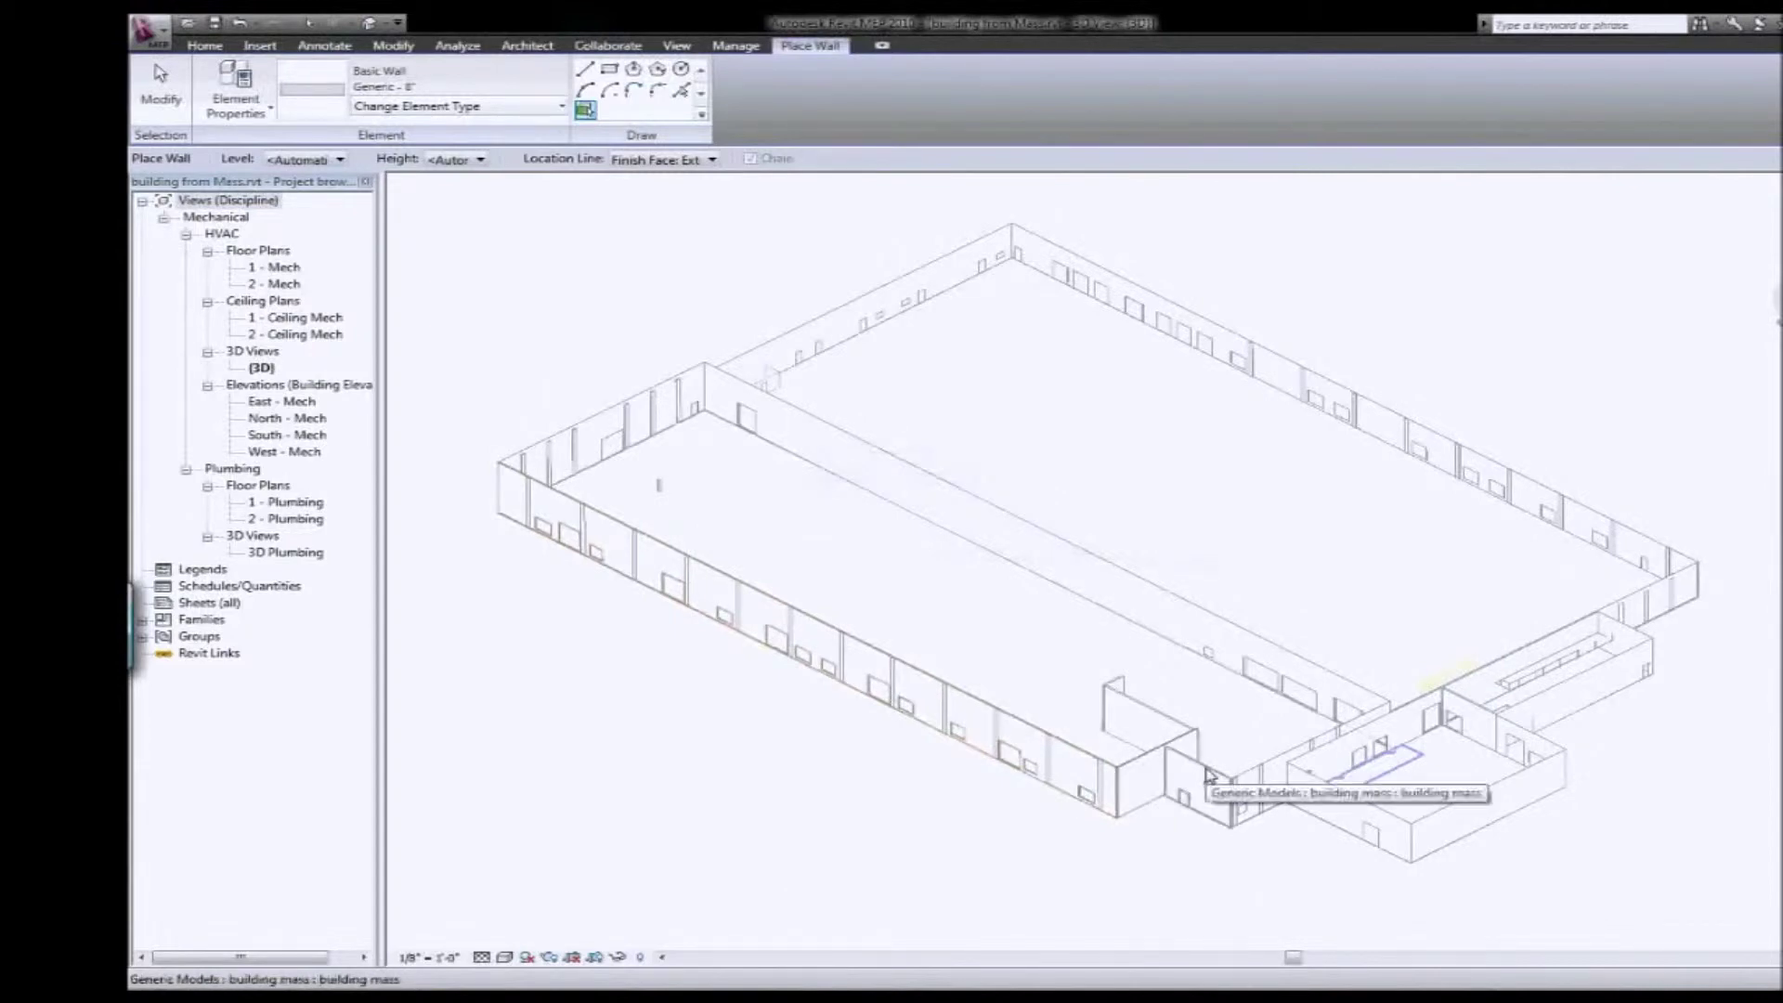
{"action": "left_click", "coordinate": [1209, 777]}
{"action": "left_click", "coordinate": [1260, 461]}
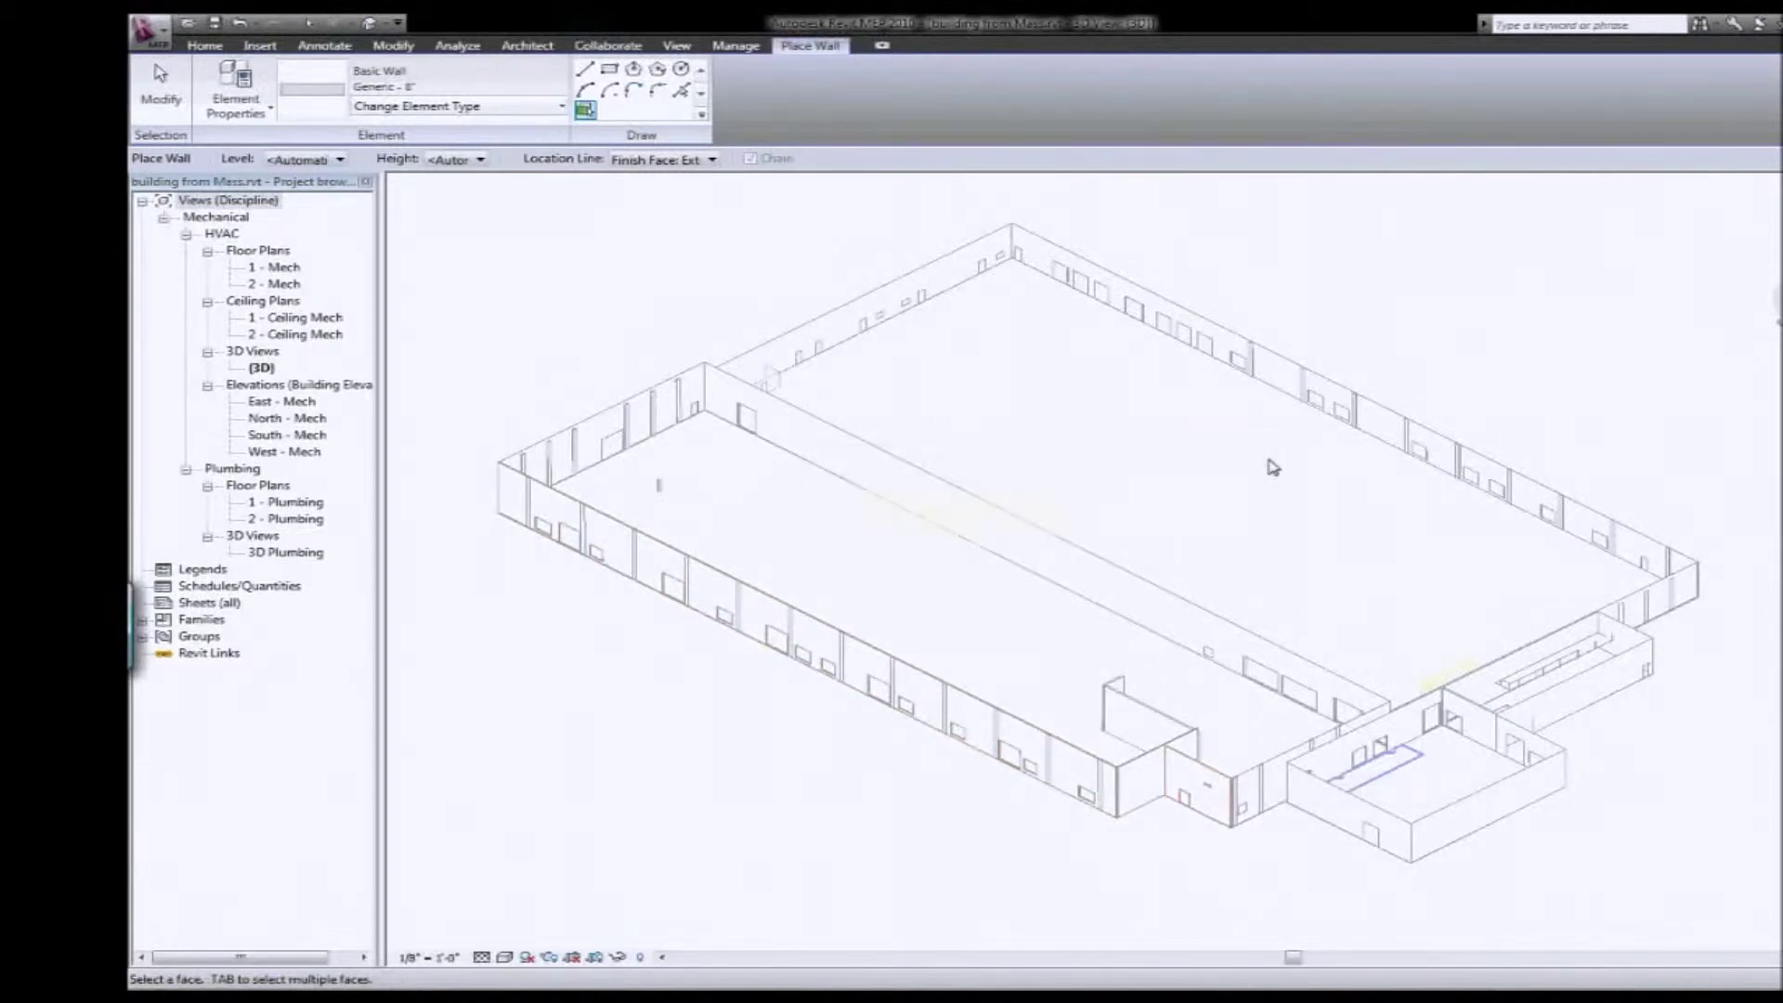
{"action": "left_click", "coordinate": [596, 423]}
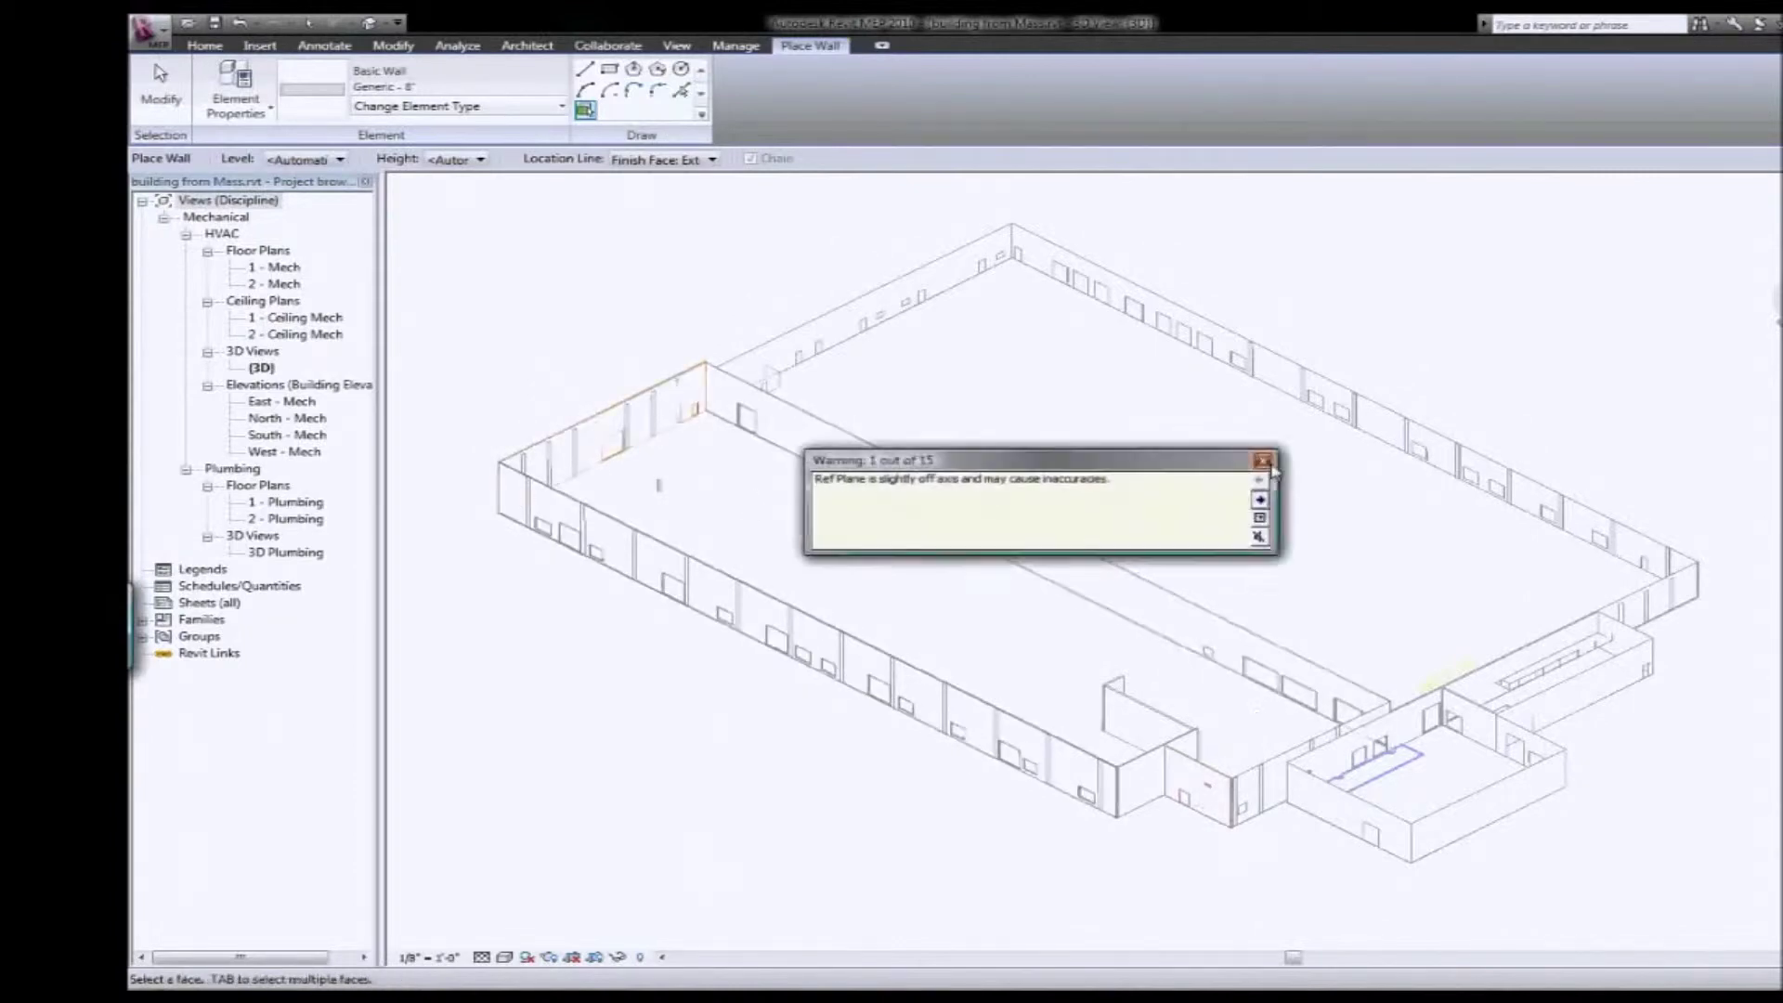
{"action": "left_click", "coordinate": [1257, 776]}
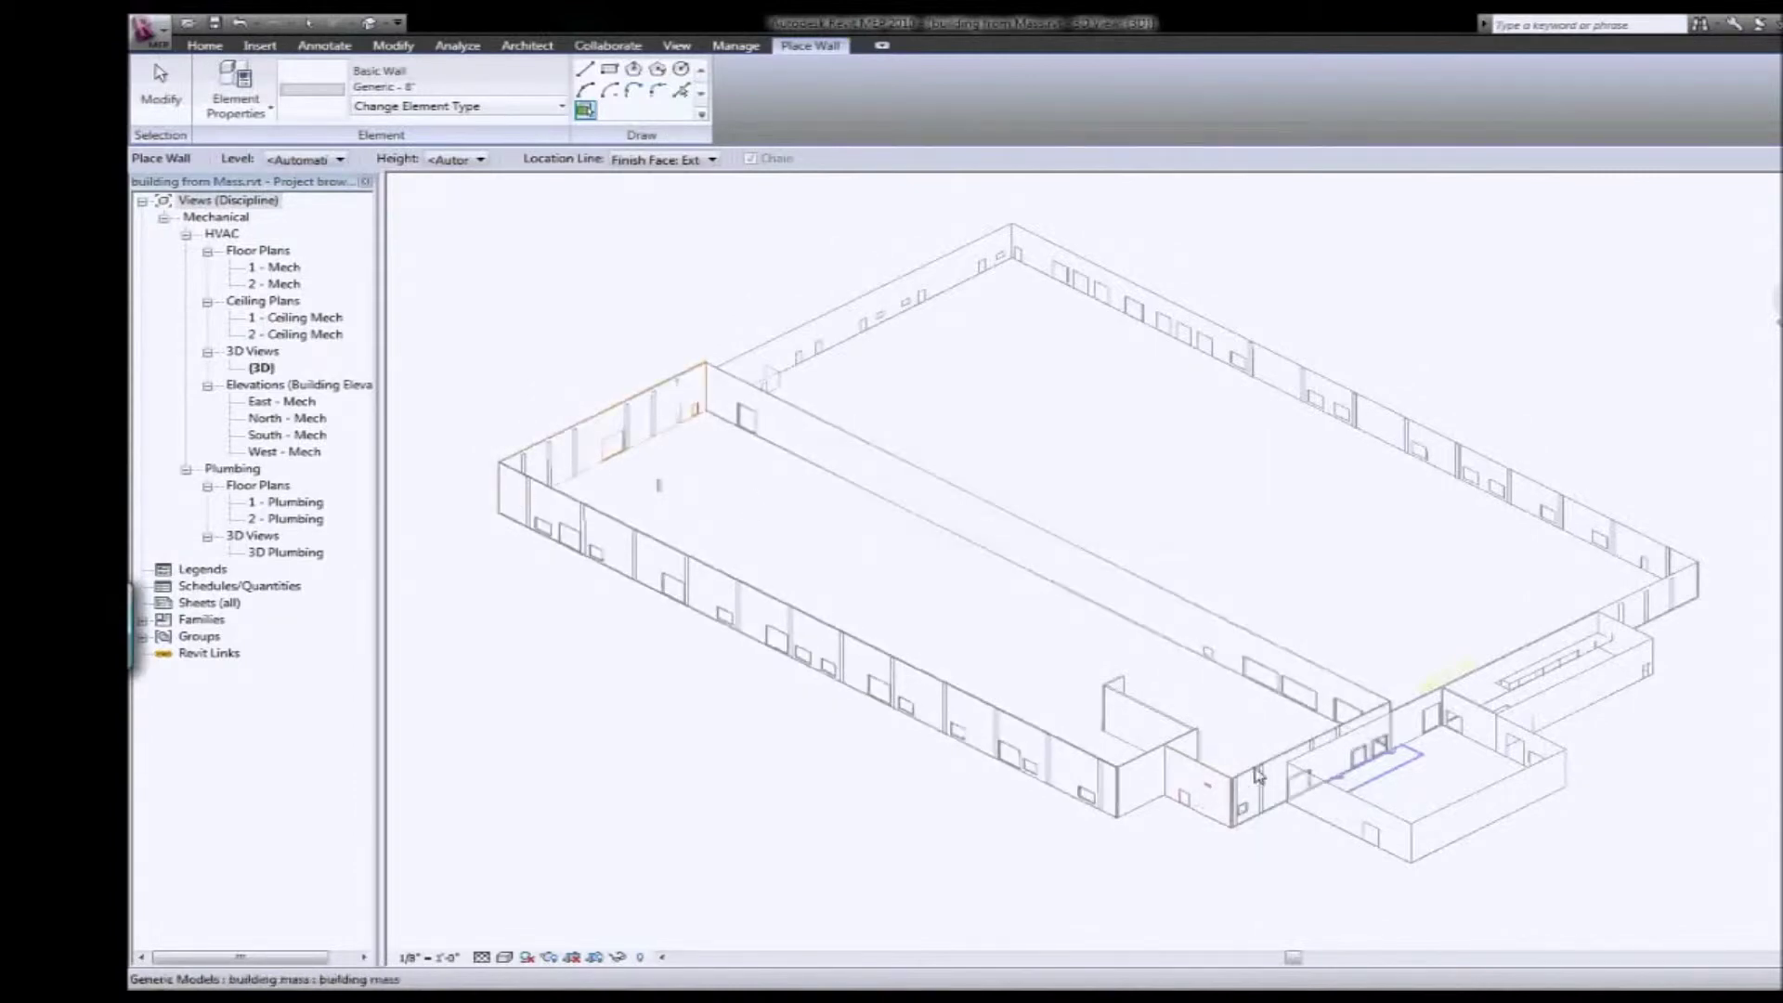
{"action": "left_click", "coordinate": [1259, 822]}
{"action": "left_click", "coordinate": [1261, 468]}
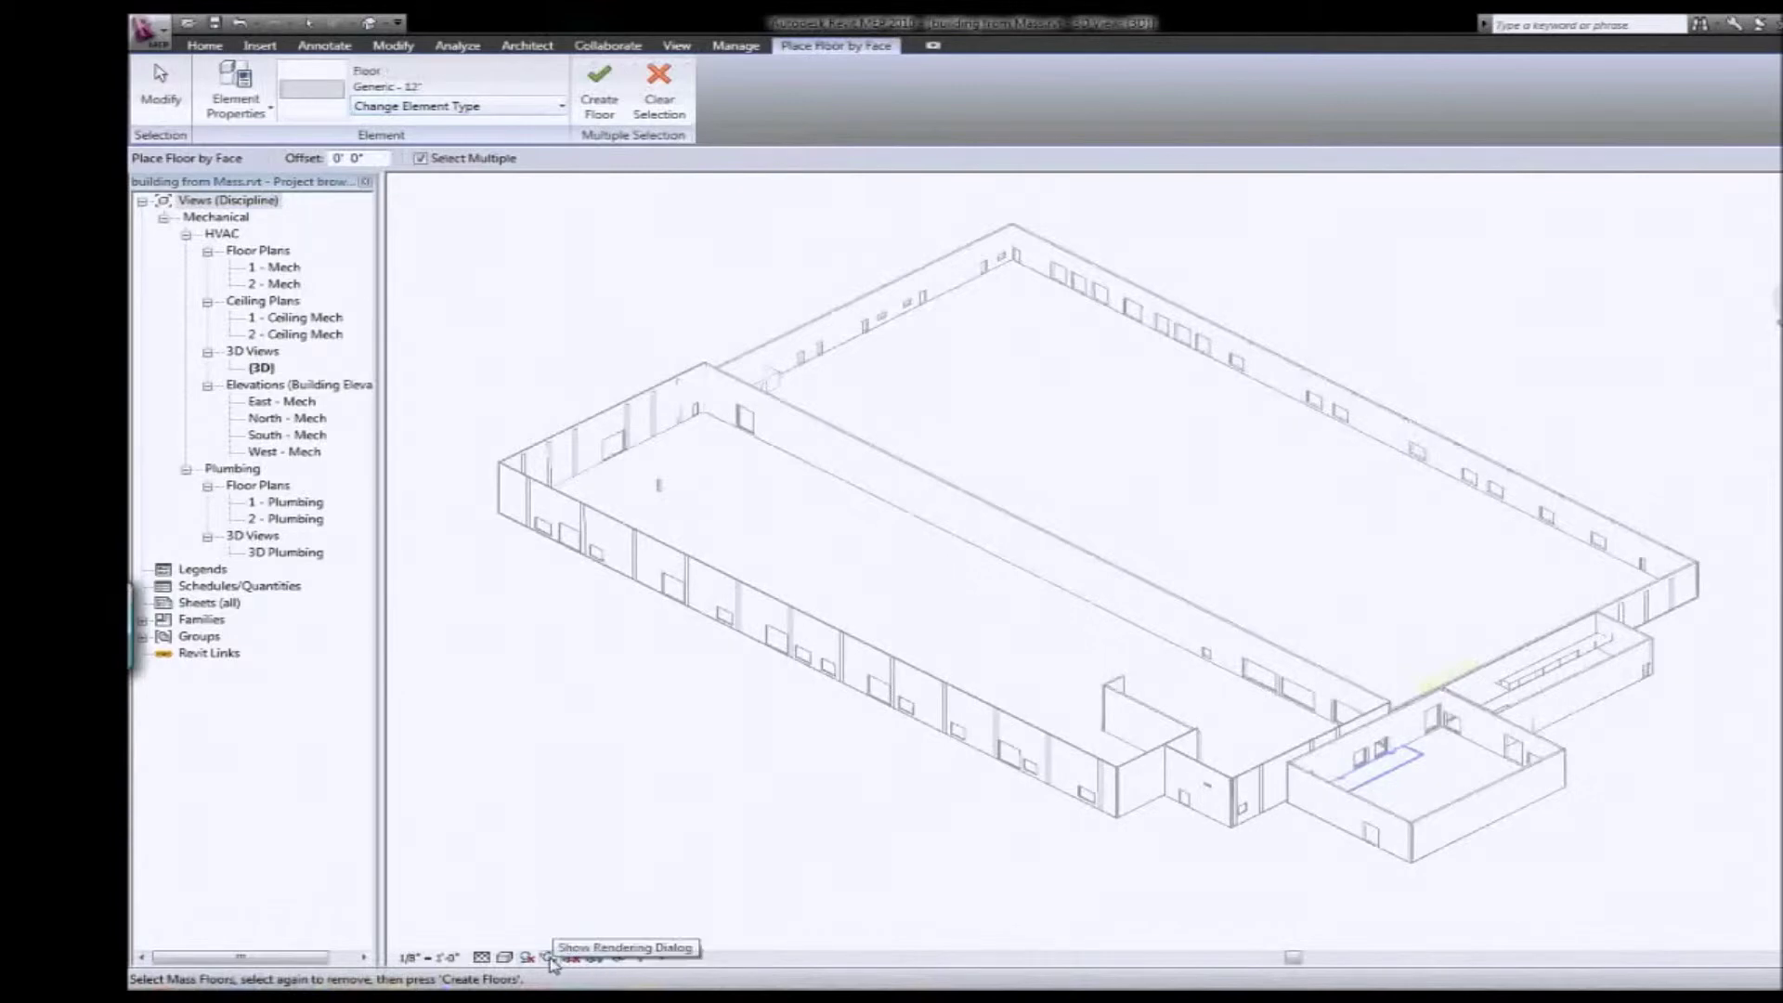
- Render the 3D view at Low quality, then close the Rendering dialog
{"action": "left_click", "coordinate": [554, 962]}
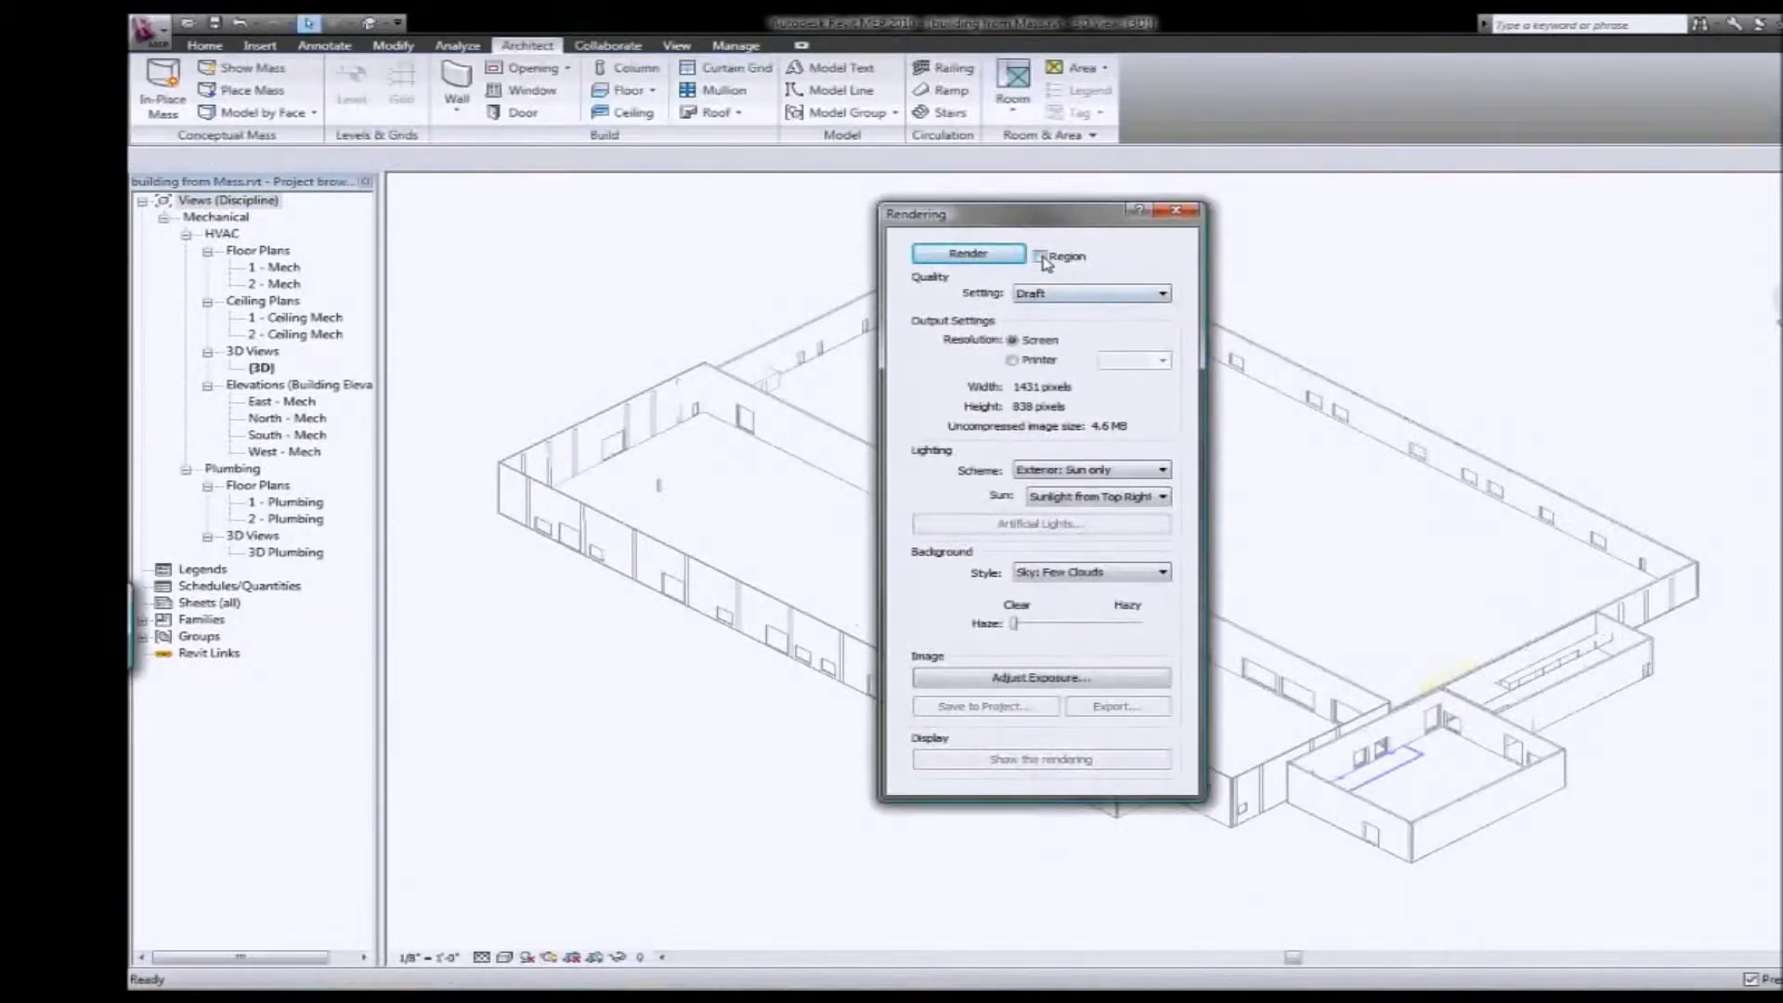
{"action": "left_click", "coordinate": [1080, 295]}
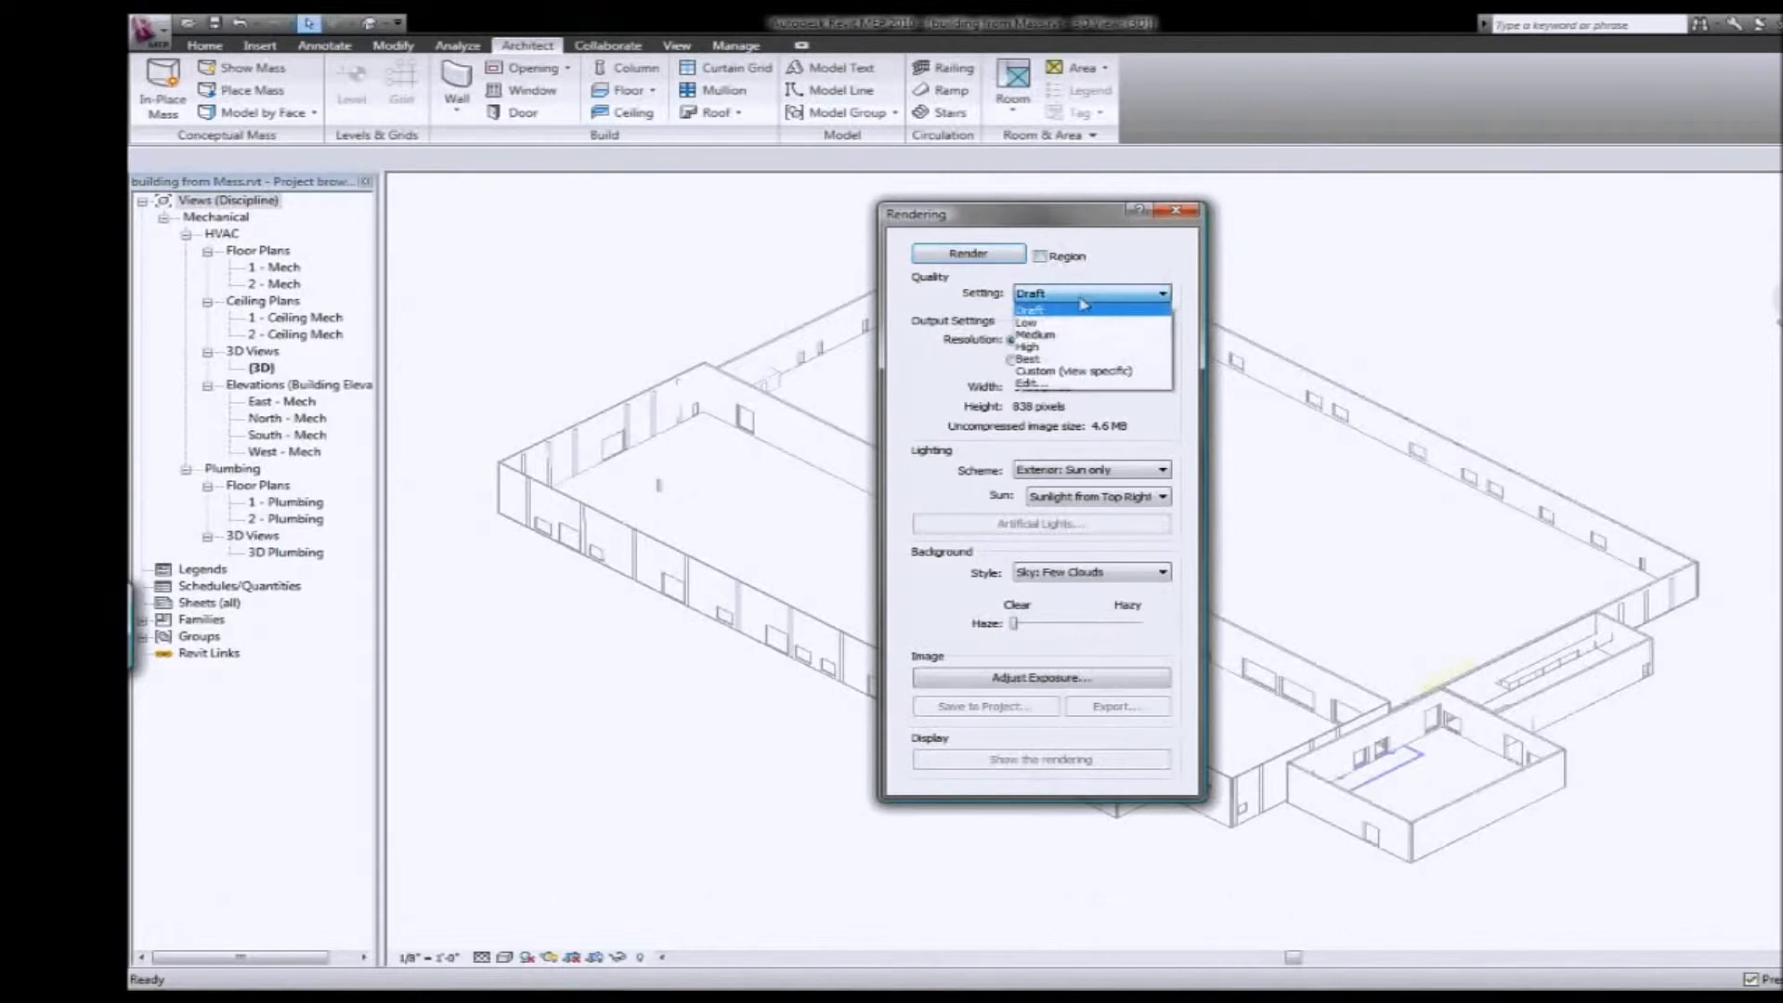
{"action": "left_click", "coordinate": [1065, 323]}
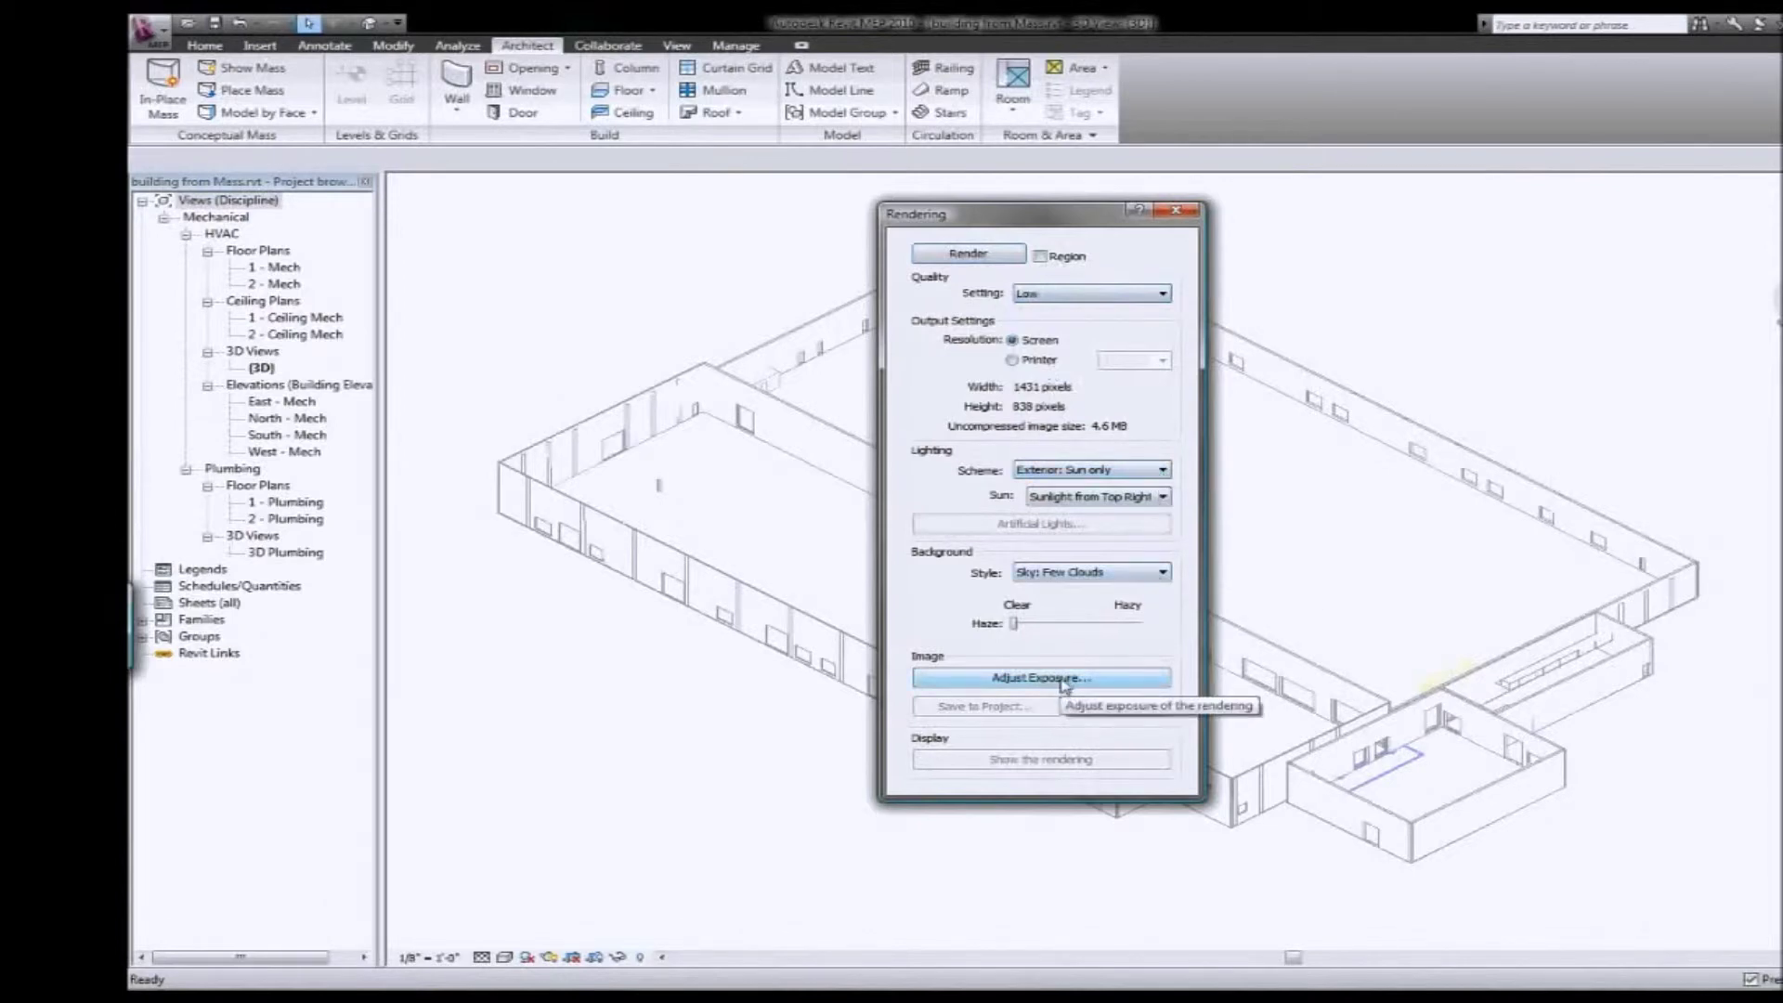
{"action": "left_click", "coordinate": [1000, 259]}
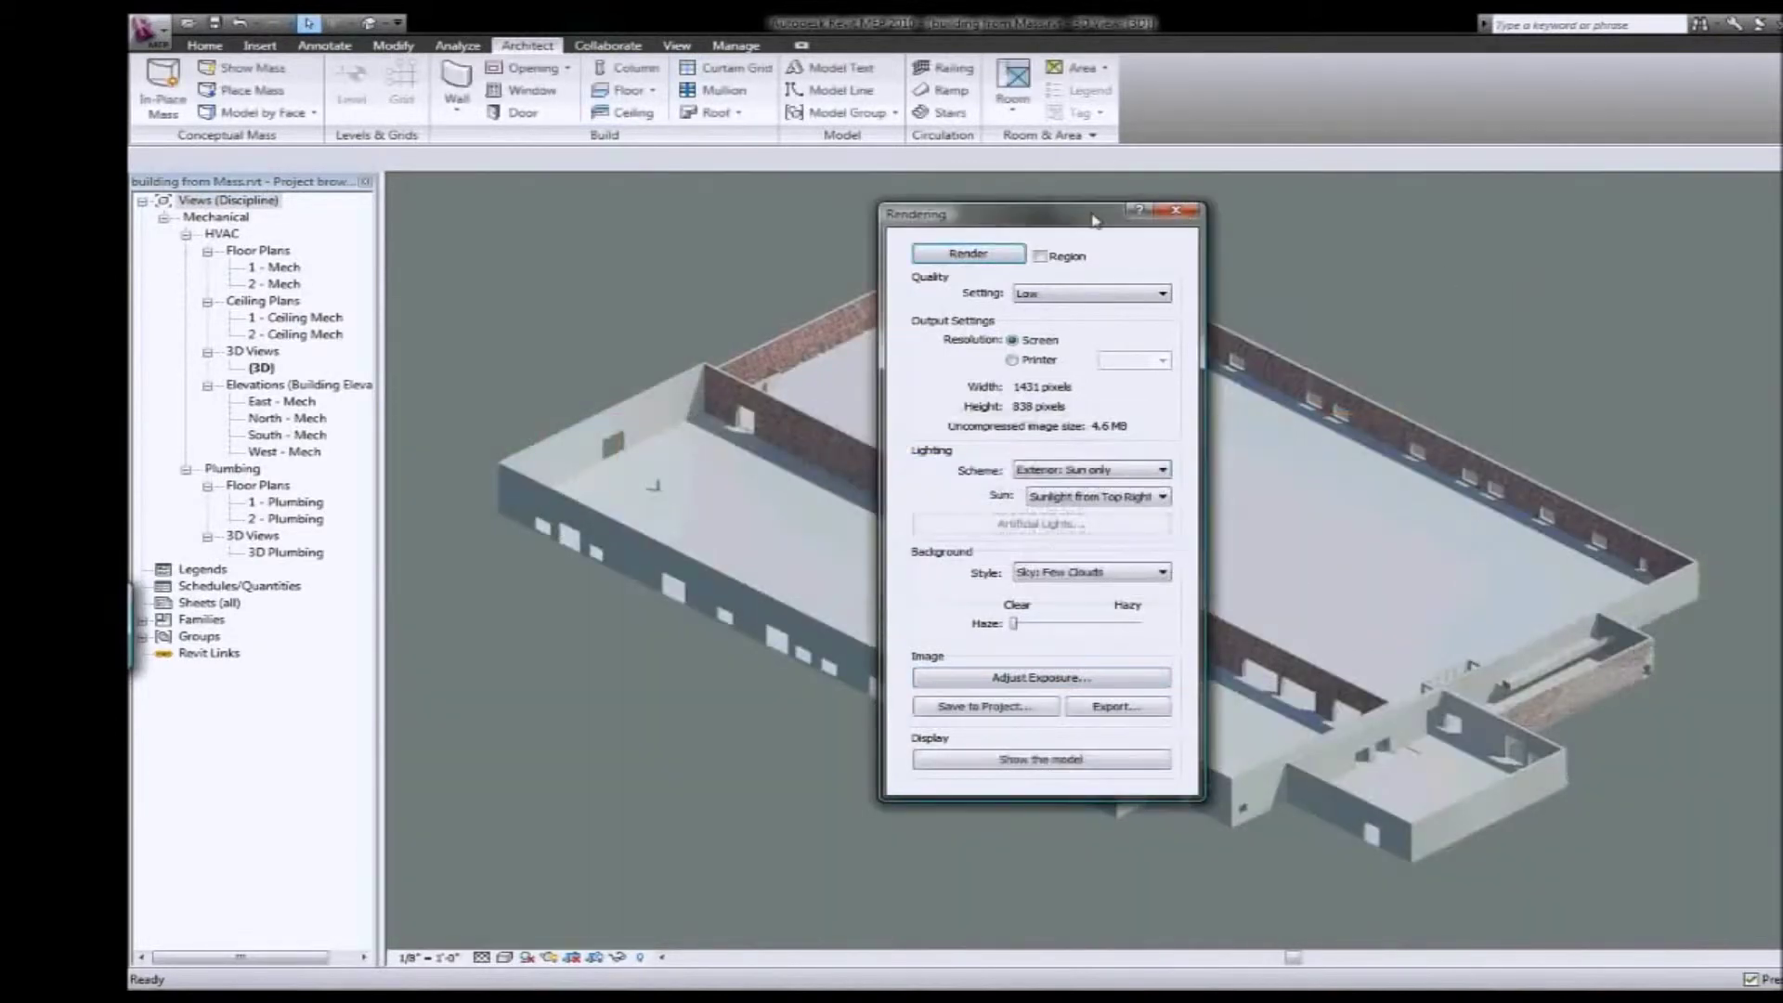
{"action": "left_click", "coordinate": [1177, 212]}
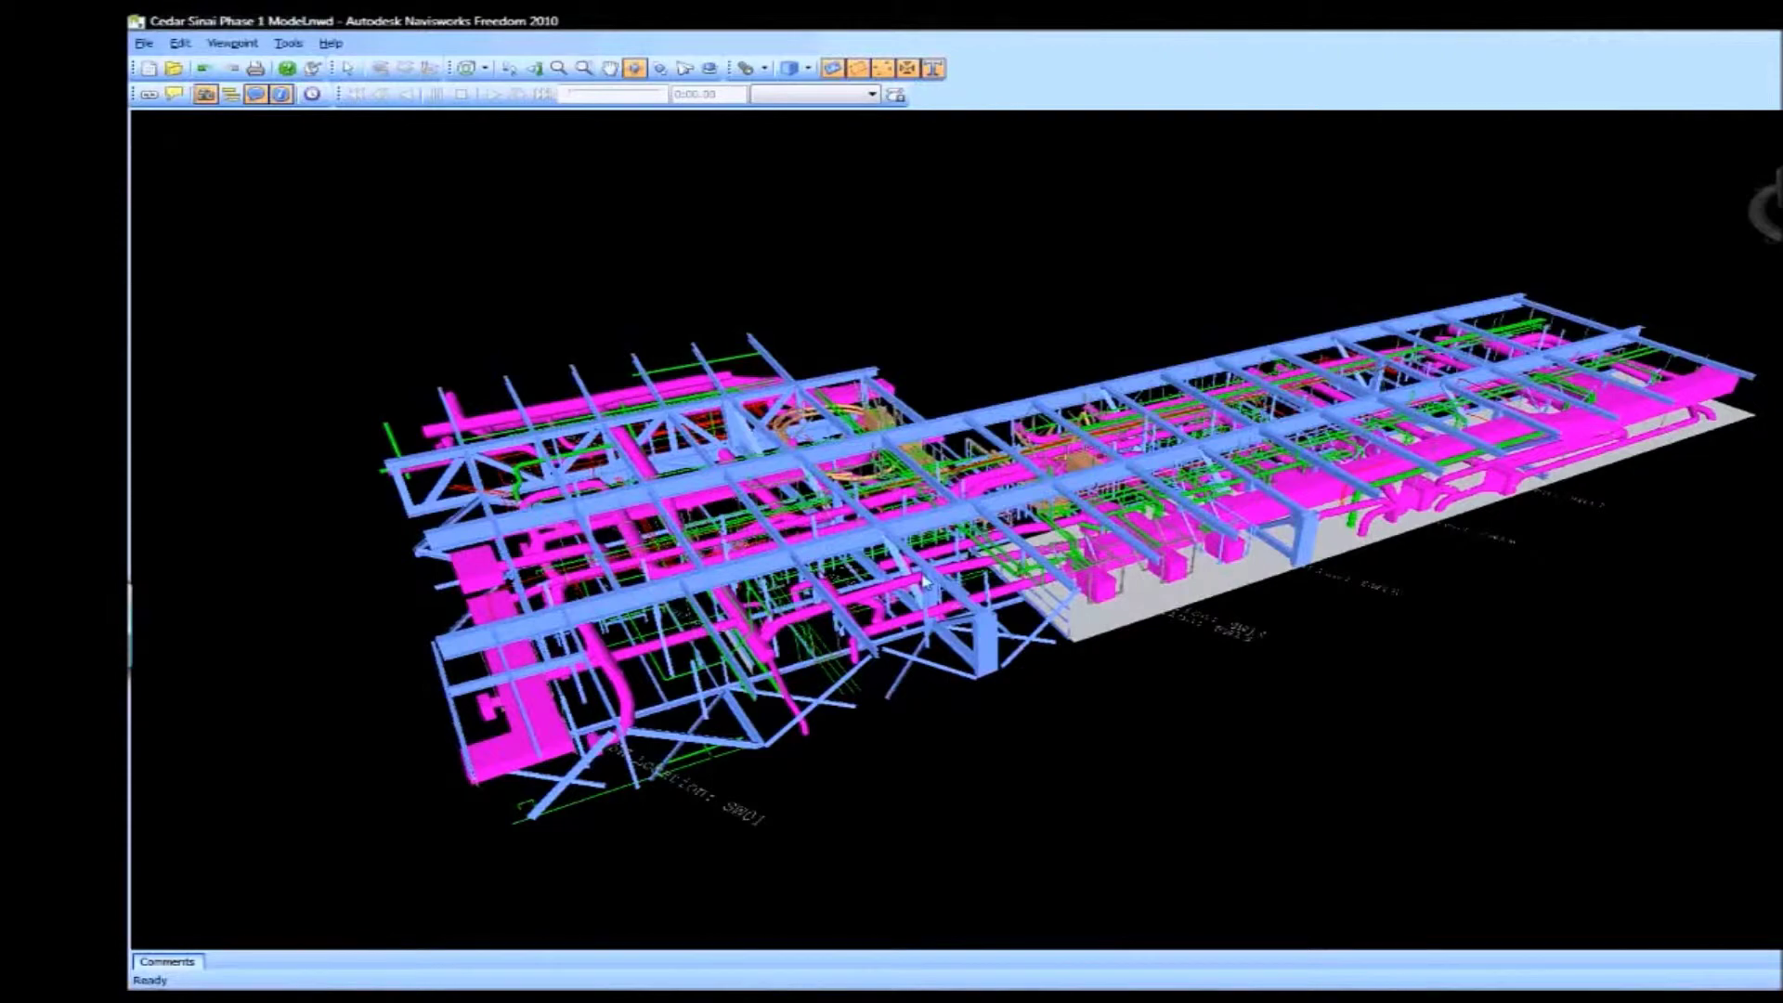
- Orbit the model, then jump to a saved clash viewpoint and navigate around the redlined duct-beam clash
{"action": "mouse_move", "coordinate": [926, 581]}
{"action": "left_mouse_down"}
{"action": "mouse_move", "coordinate": [726, 585]}
{"action": "mouse_move", "coordinate": [762, 496]}
{"action": "left_mouse_up"}
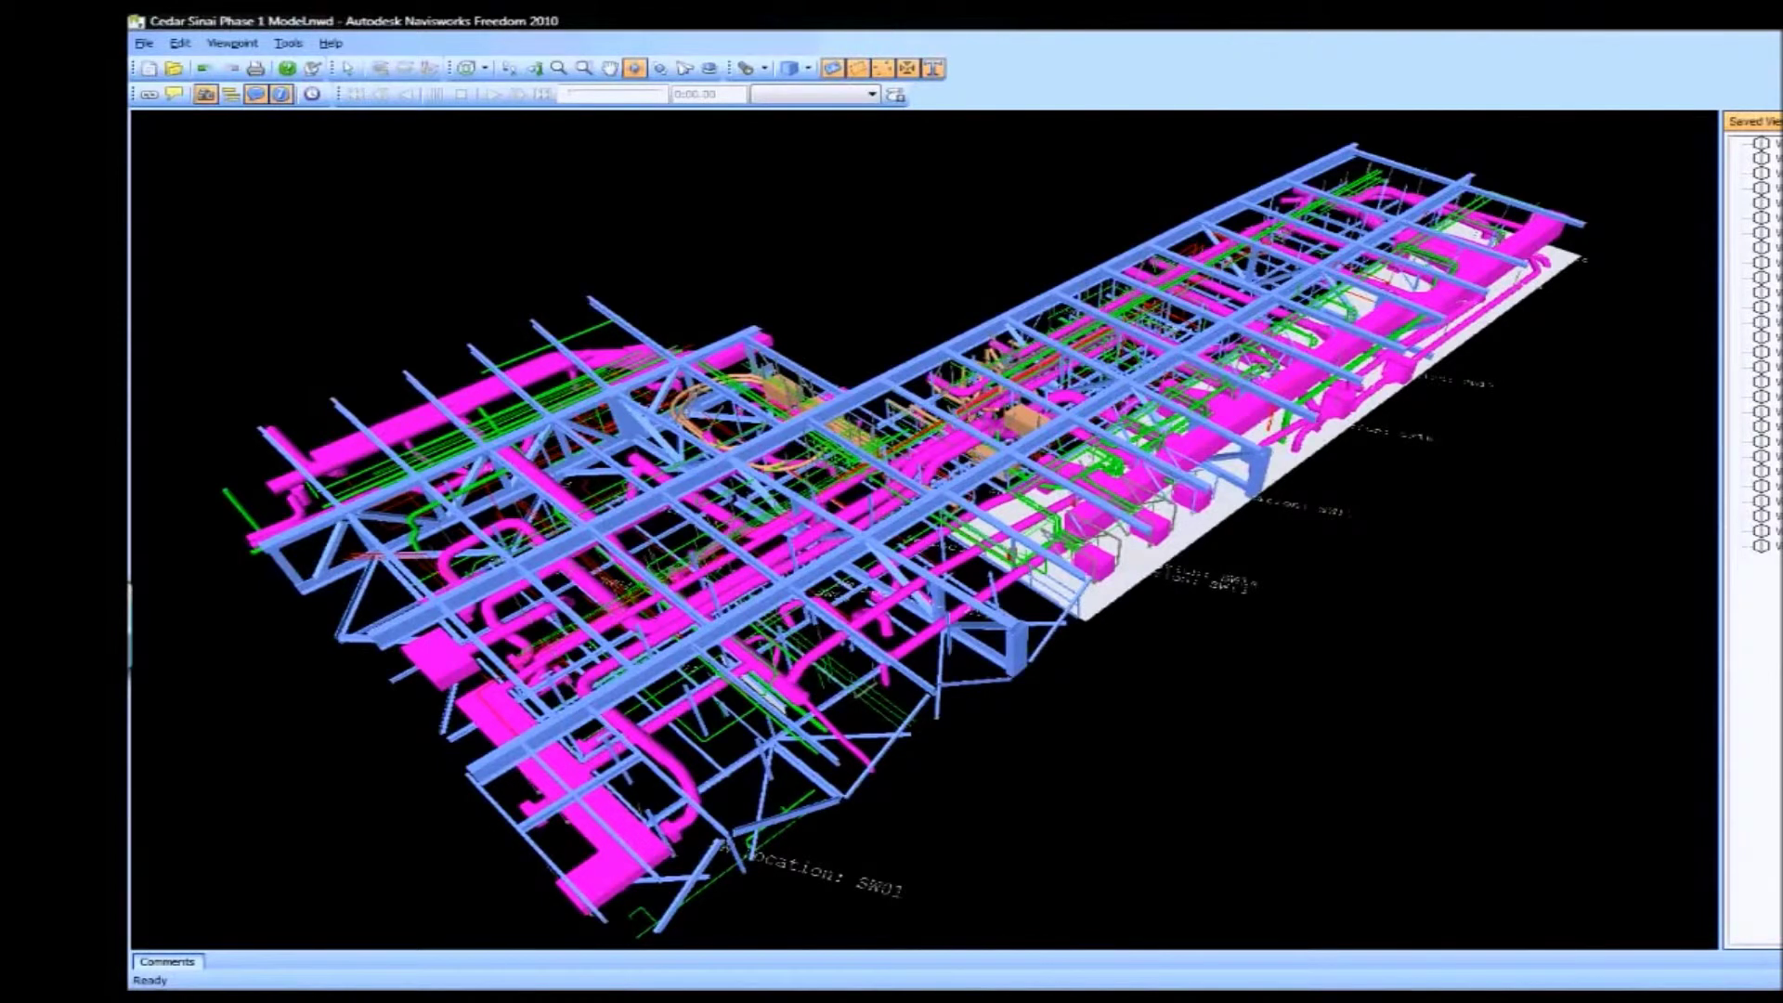
{"action": "left_click", "coordinate": [1762, 337]}
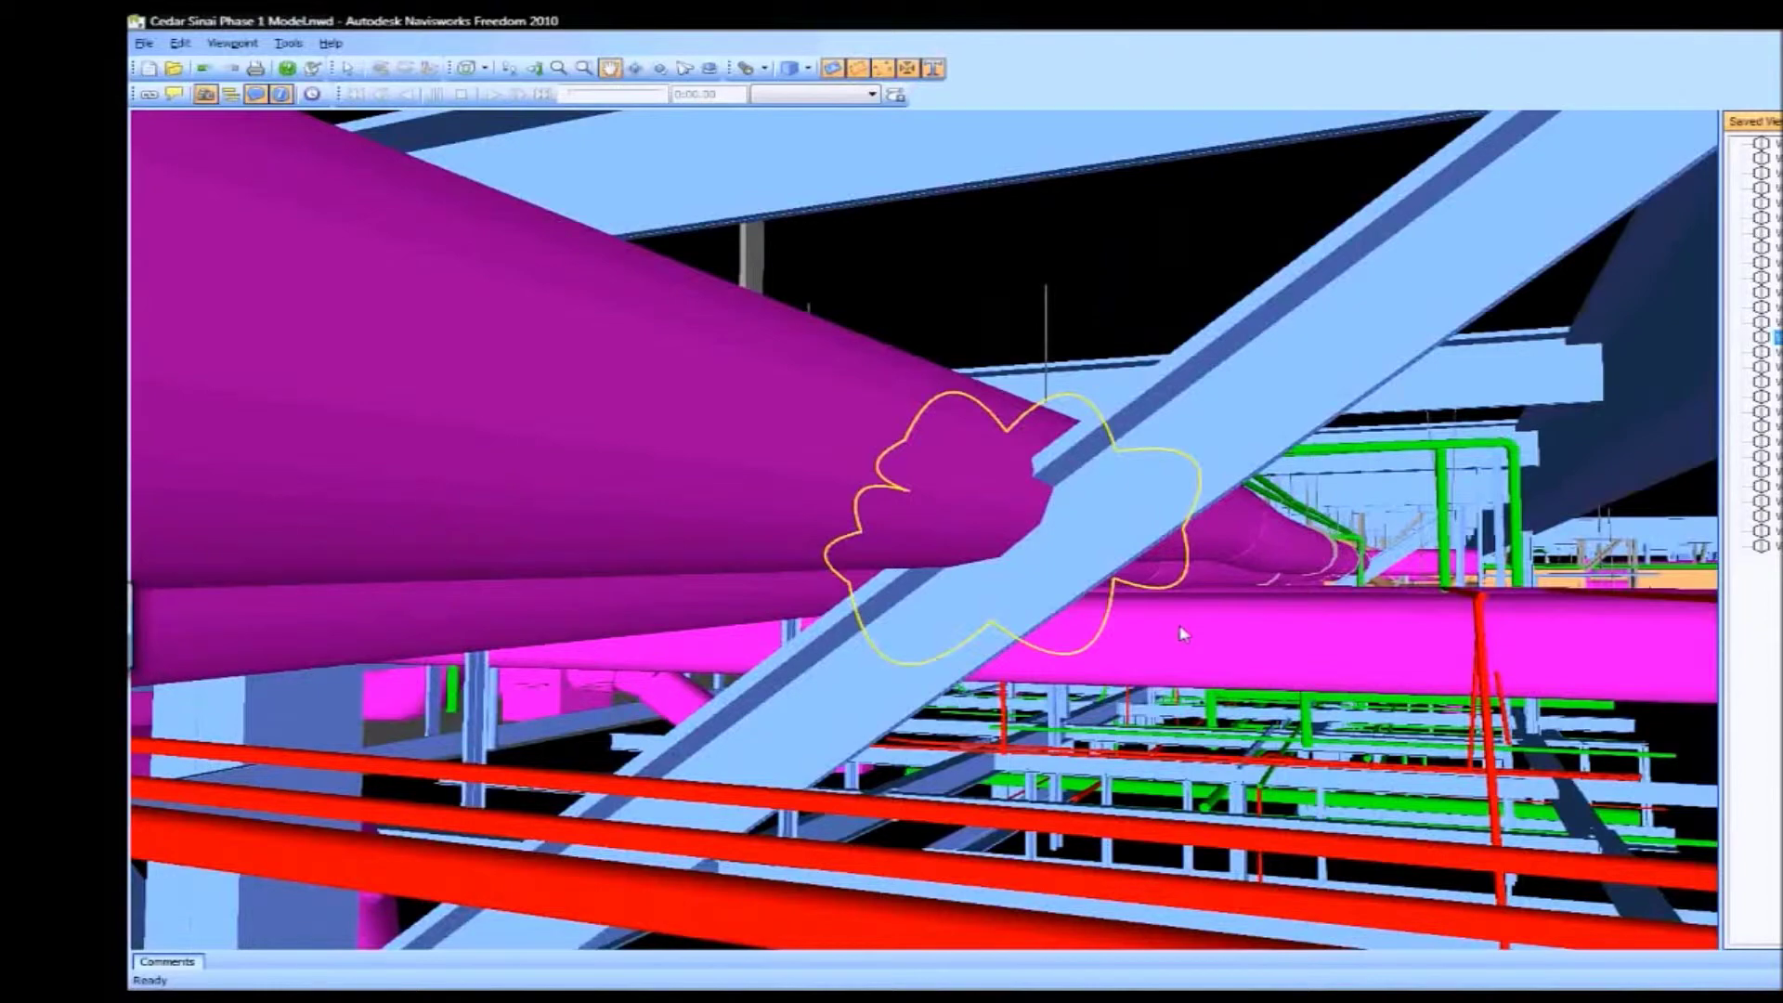
{"action": "left_click_drag", "start_coordinate": [1181, 634], "coordinate": [1295, 615]}
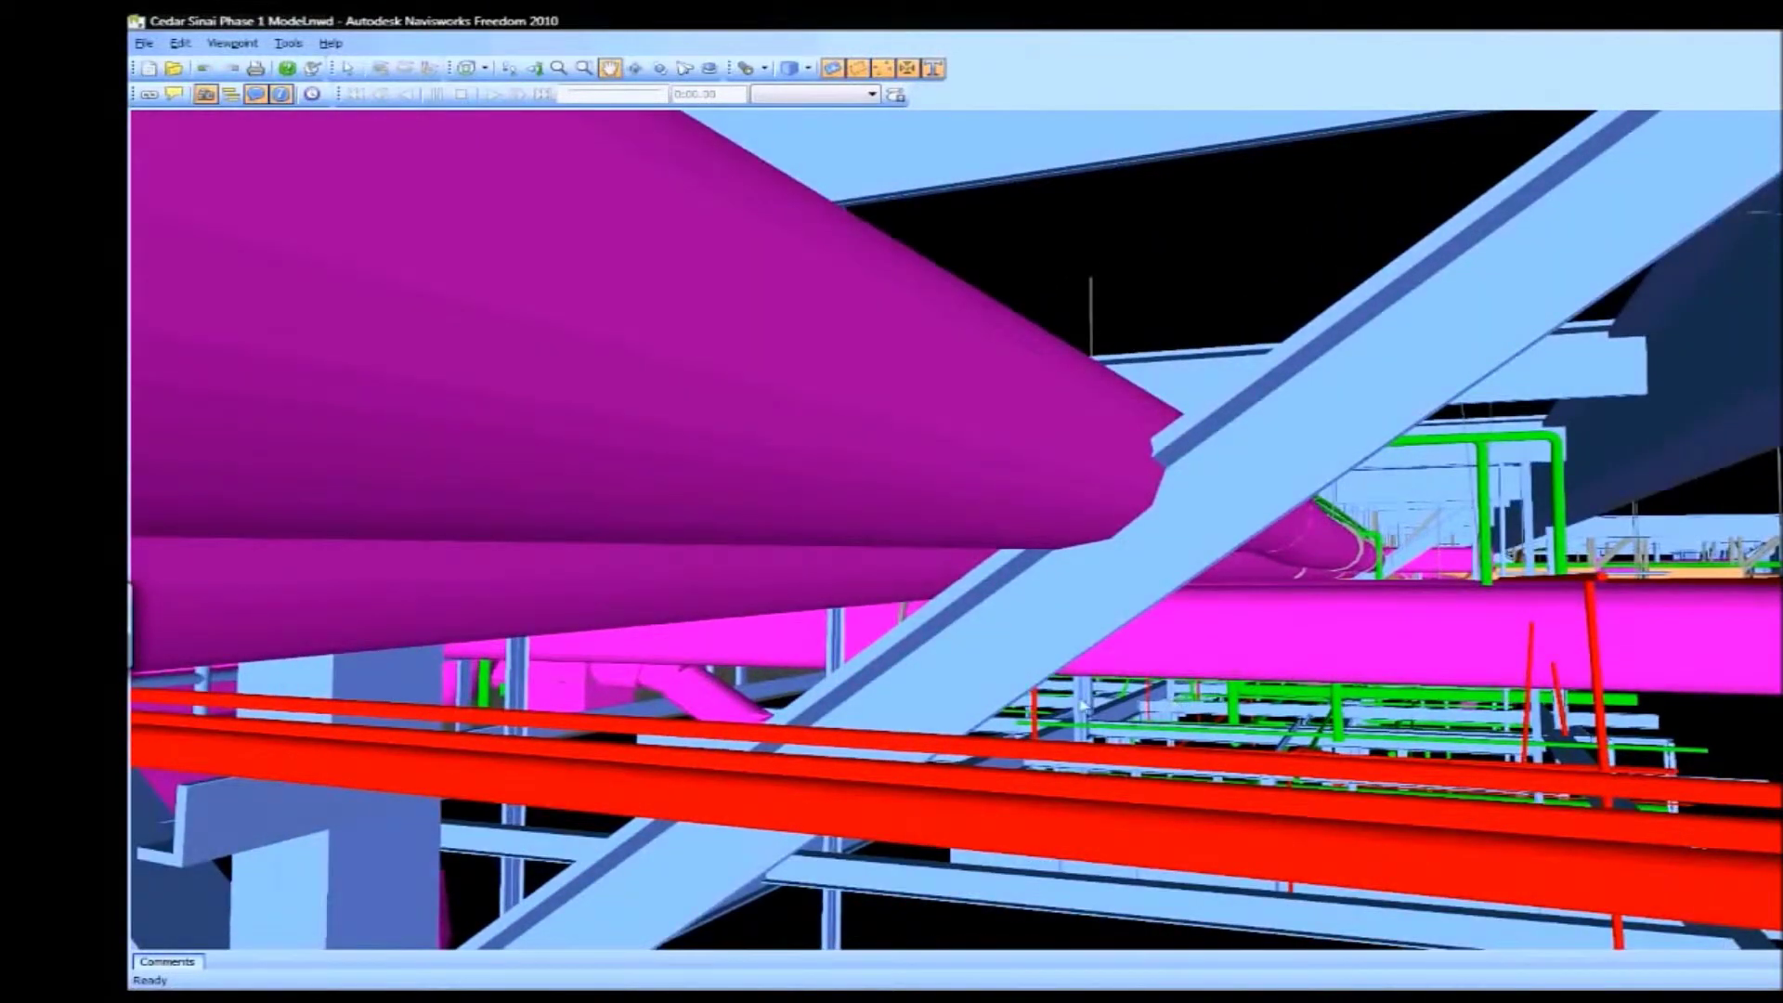
{"action": "left_click_drag", "start_coordinate": [1085, 706], "coordinate": [812, 762]}
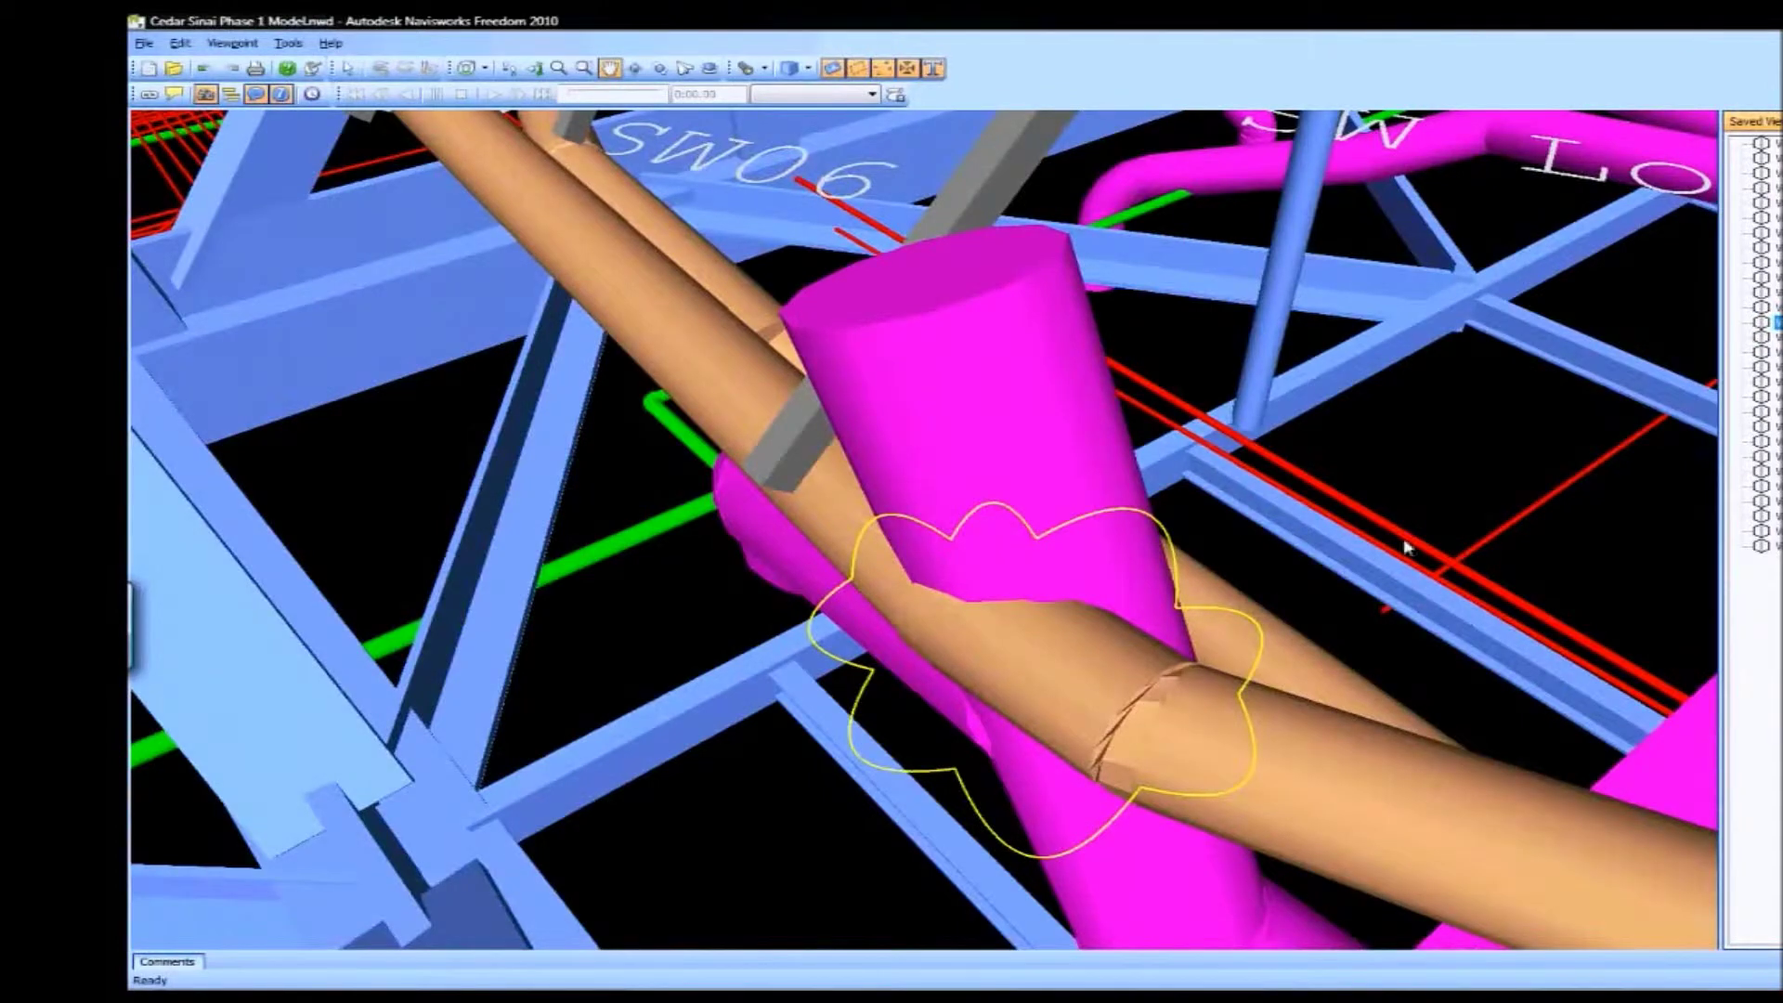
{"action": "left_click_drag", "start_coordinate": [1387, 547], "coordinate": [1366, 545]}
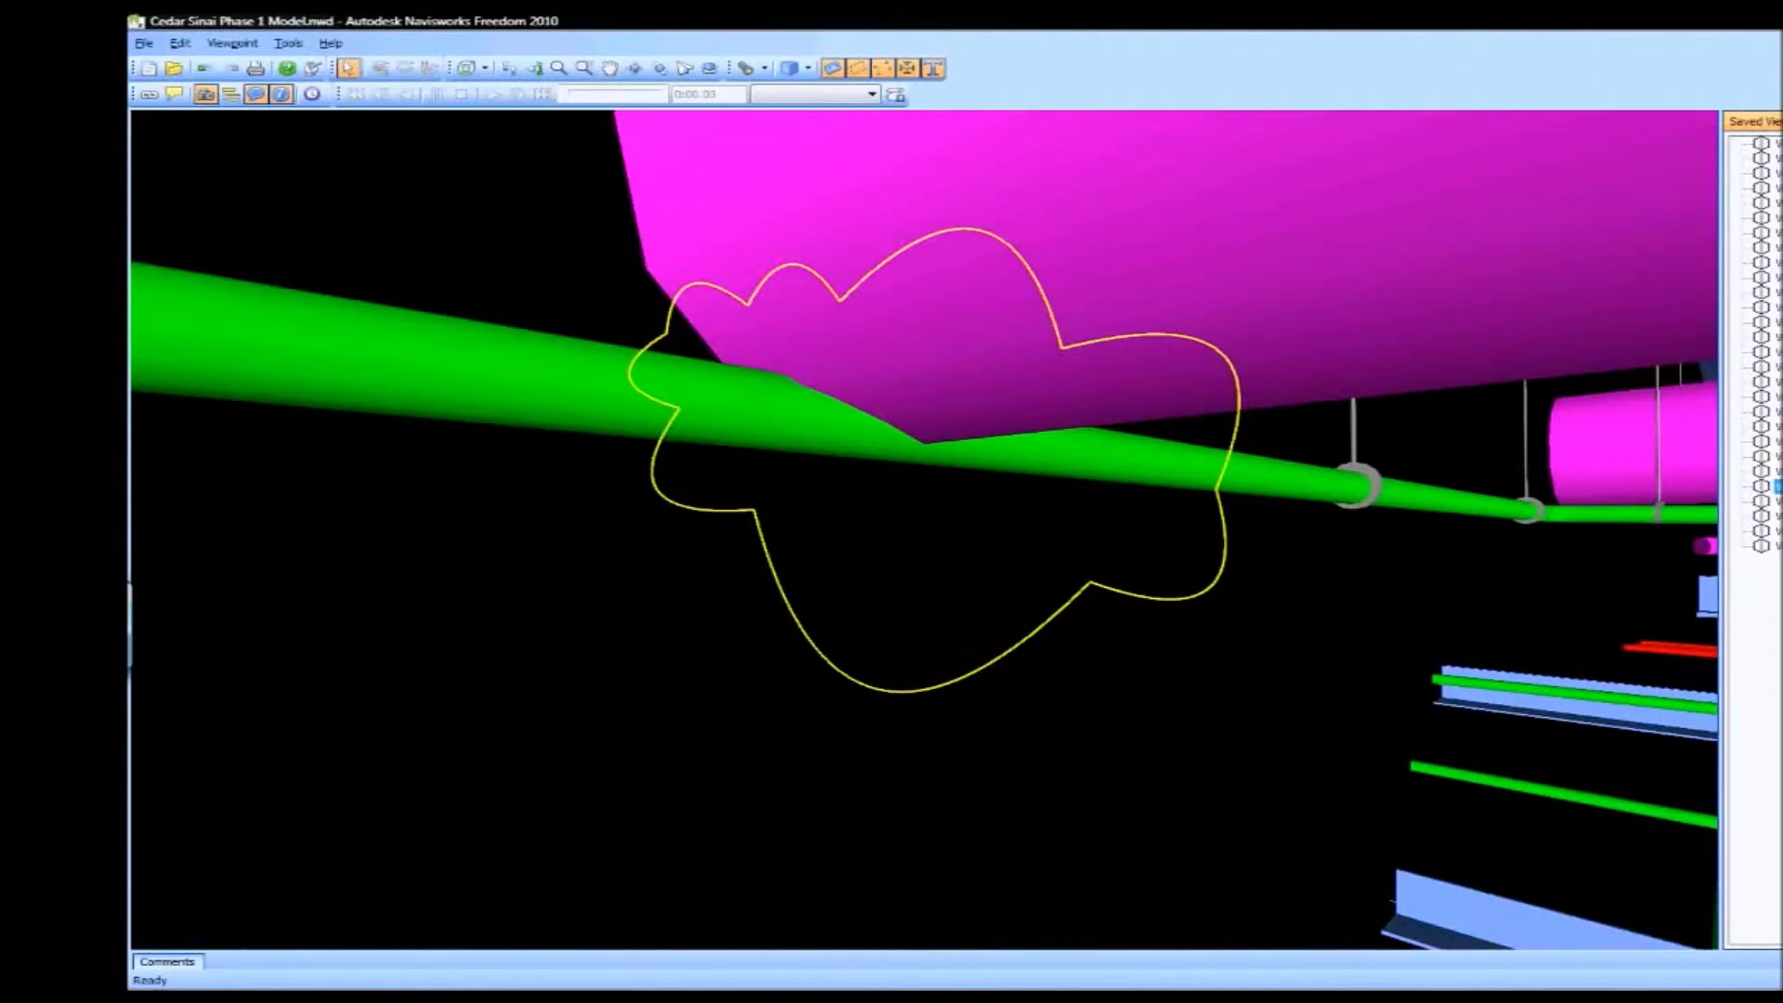
- Walk the camera under the green pipe and past the magenta duct to view the steel columns and piping below
{"action": "key", "text": "Up"}
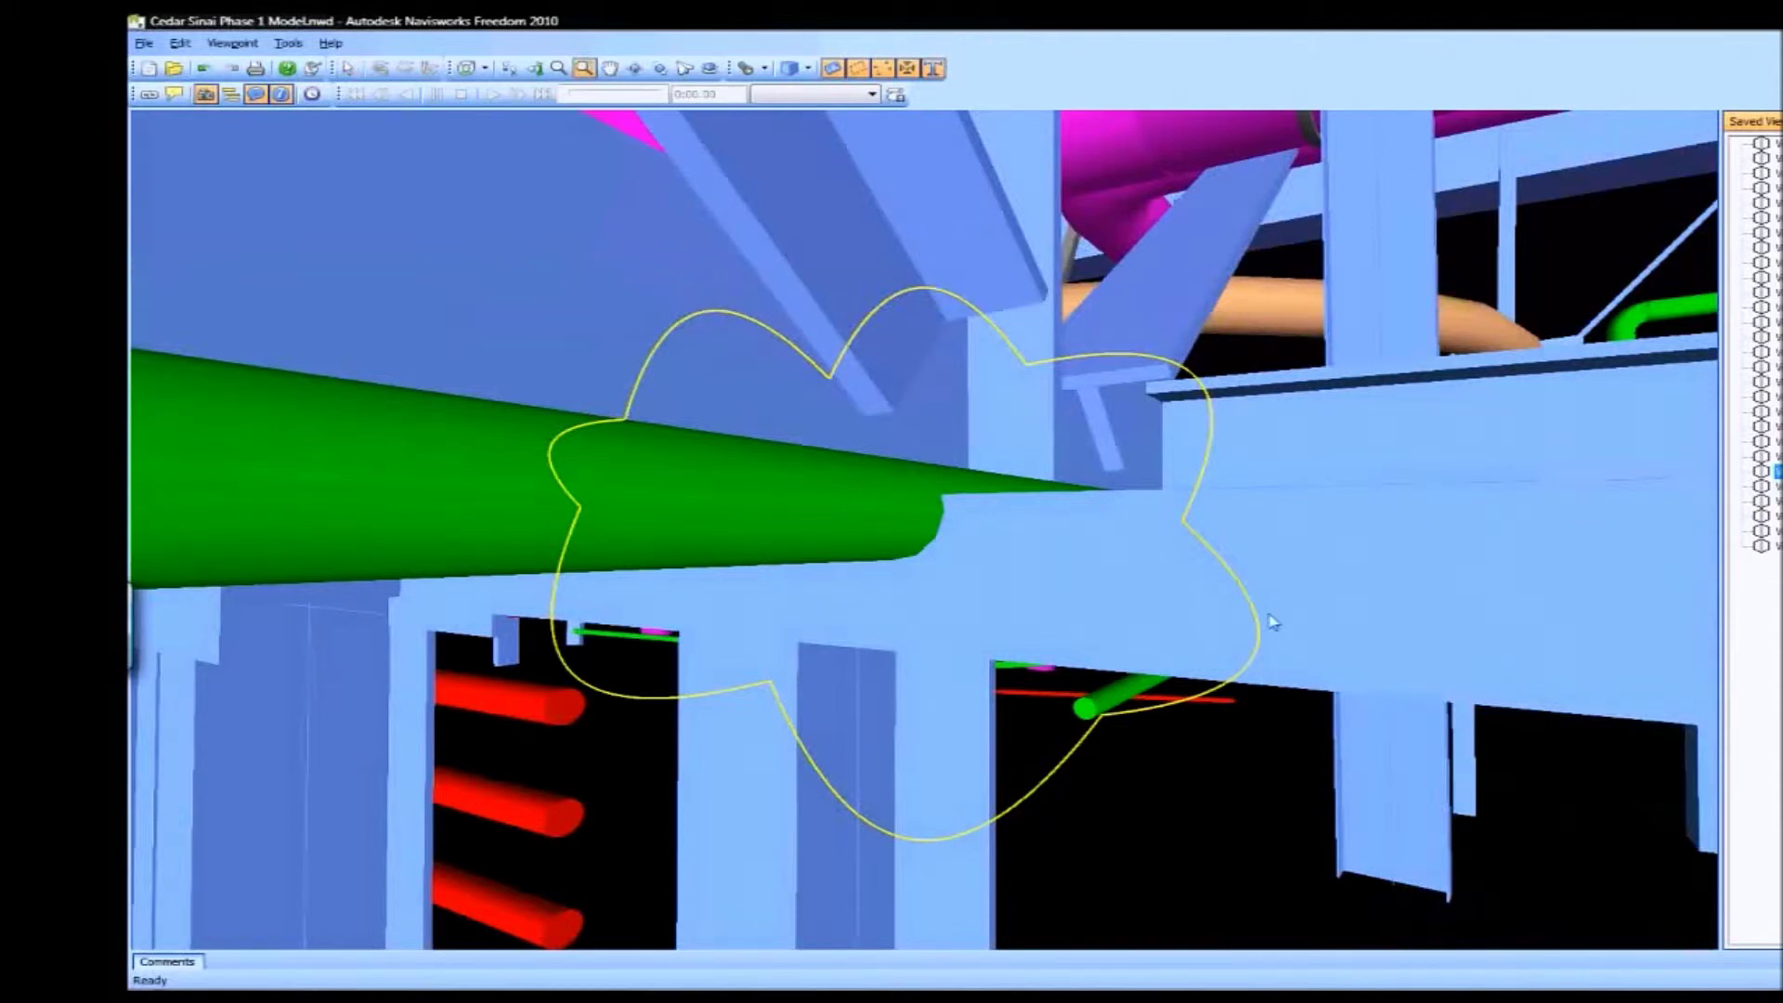
{"action": "key", "text": "Up"}
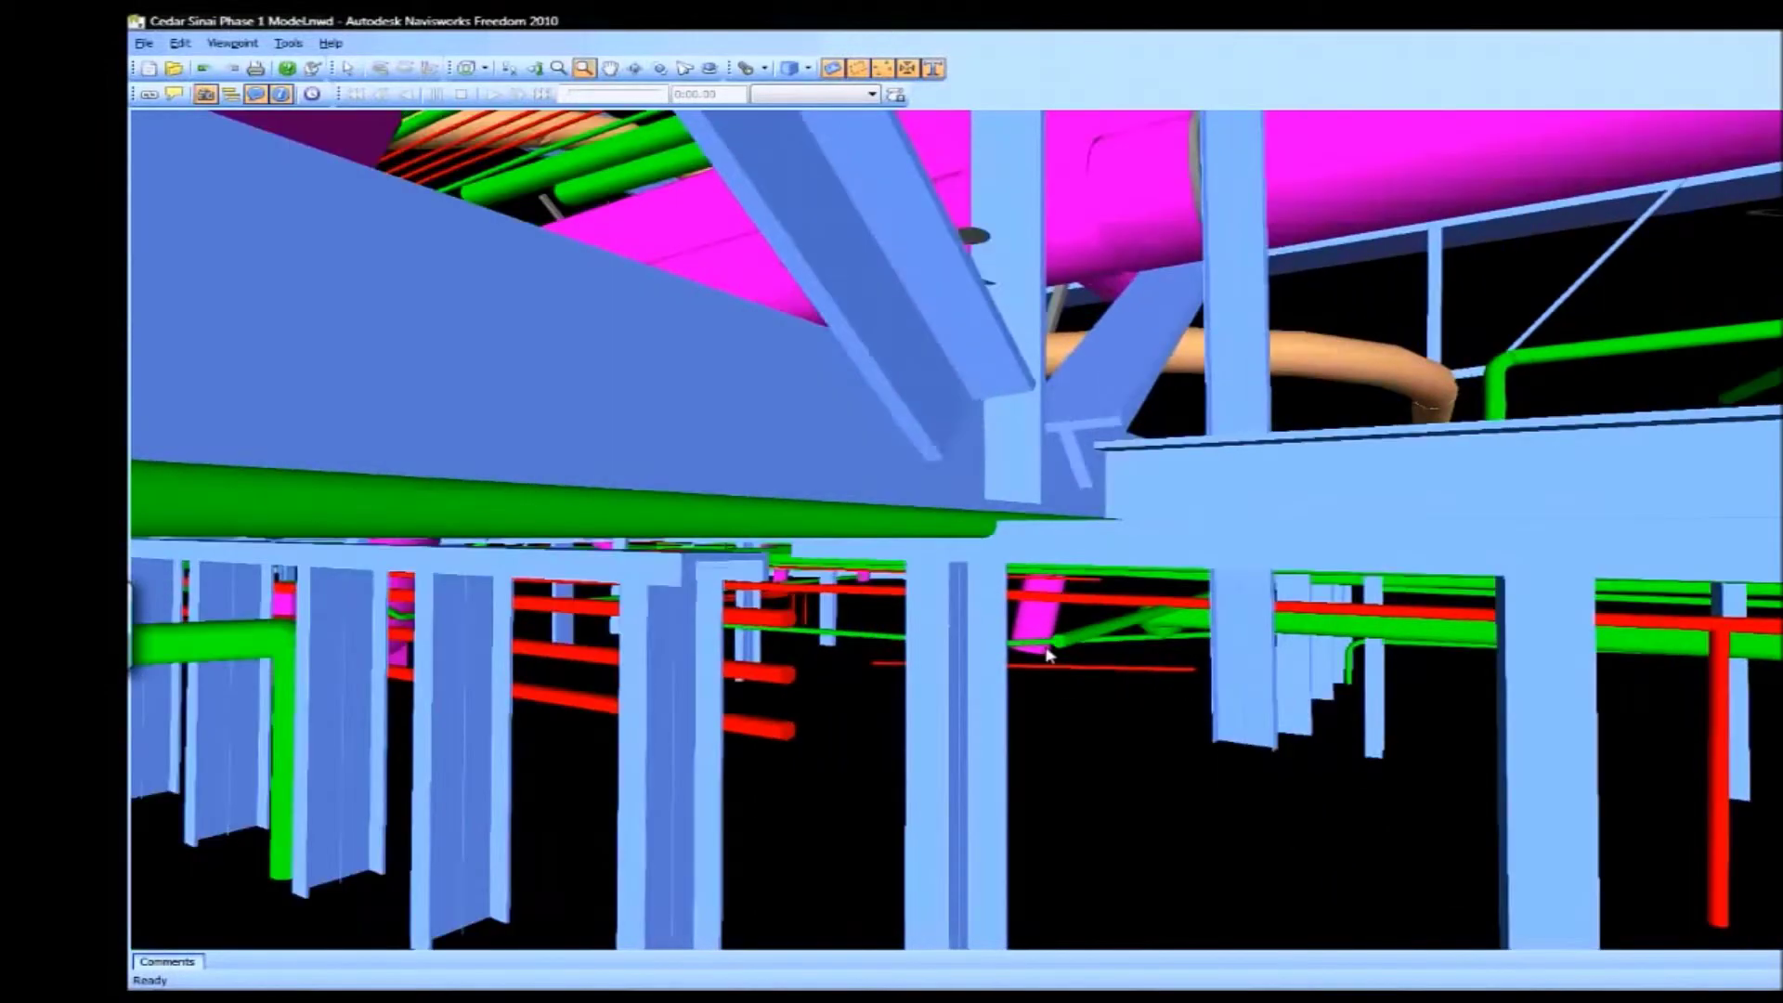
{"action": "key", "text": "Left"}
{"action": "key", "text": "Up"}
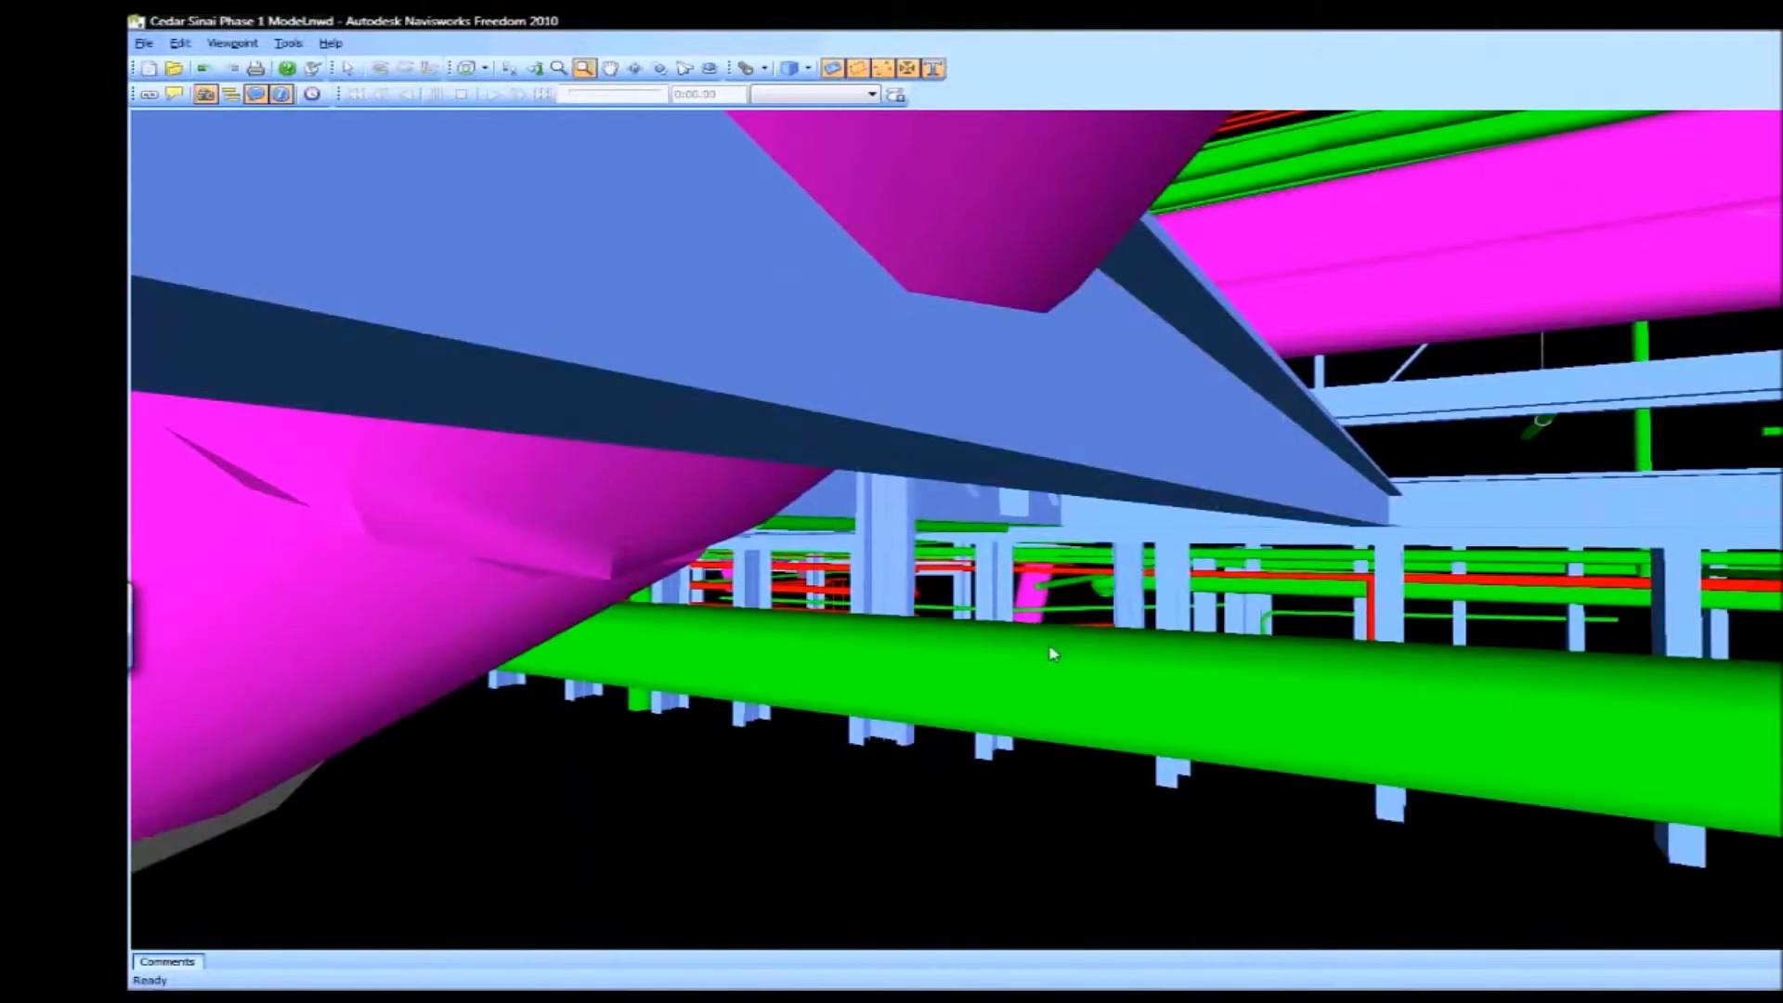
{"action": "key", "text": "Up"}
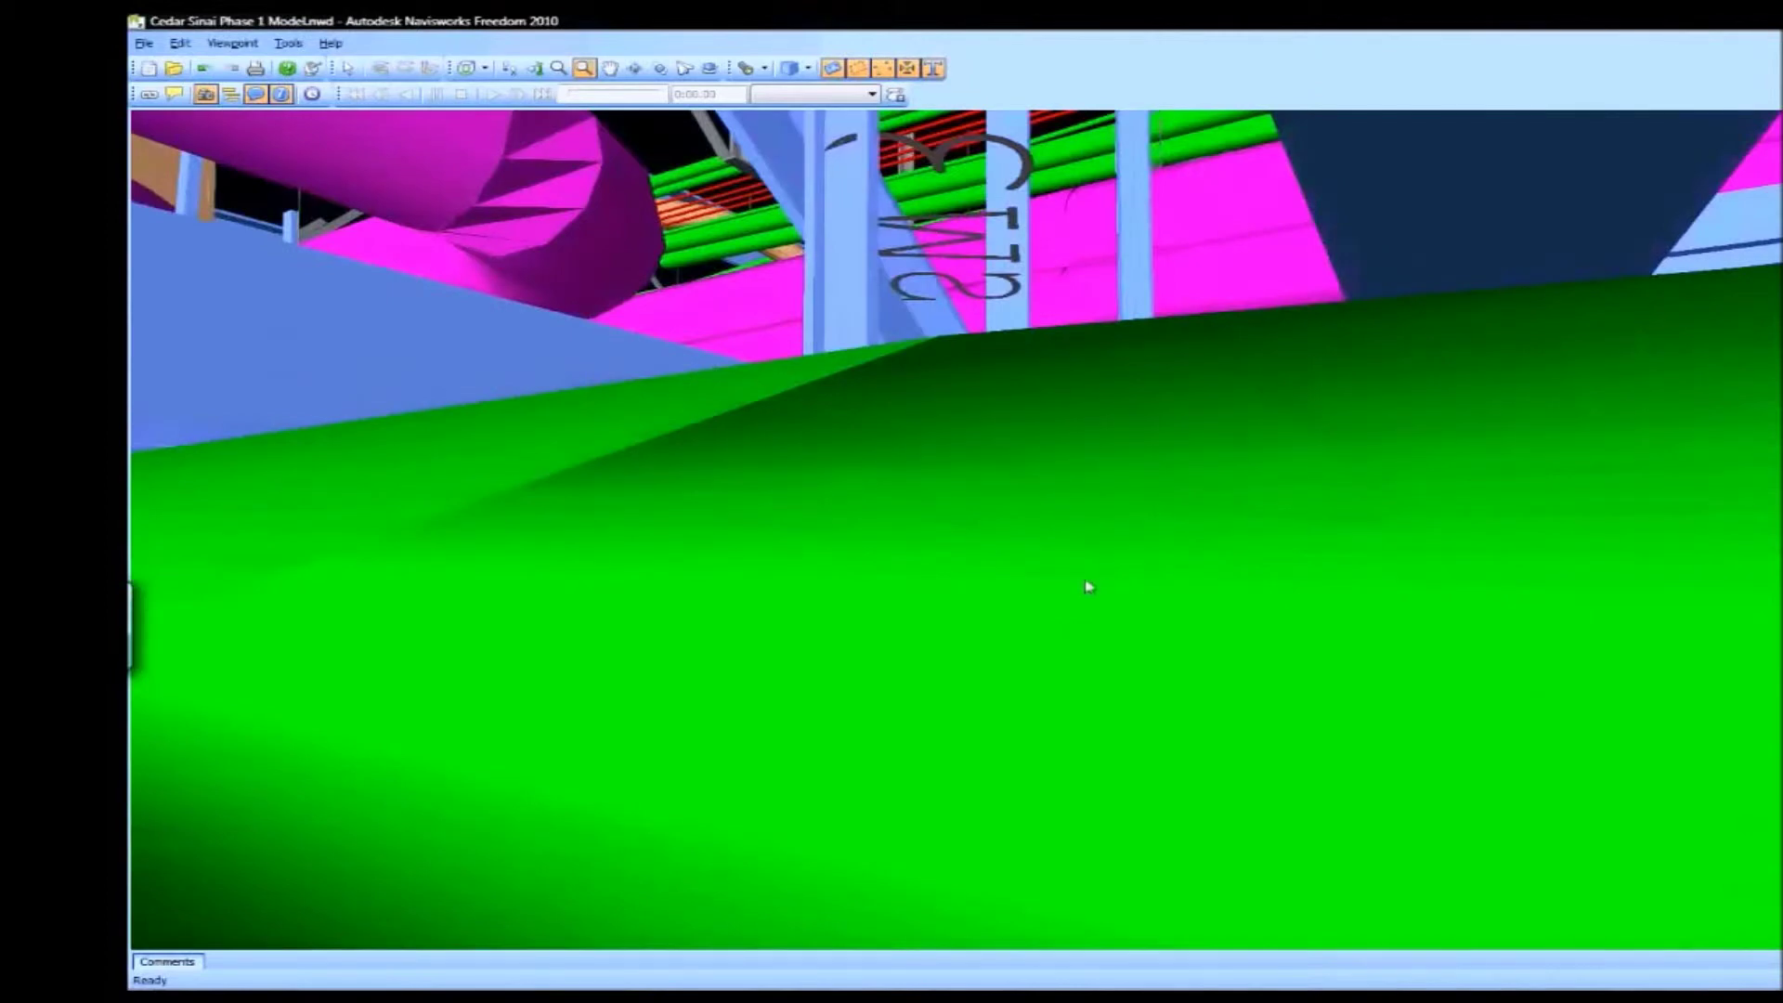
{"action": "key", "text": "Up"}
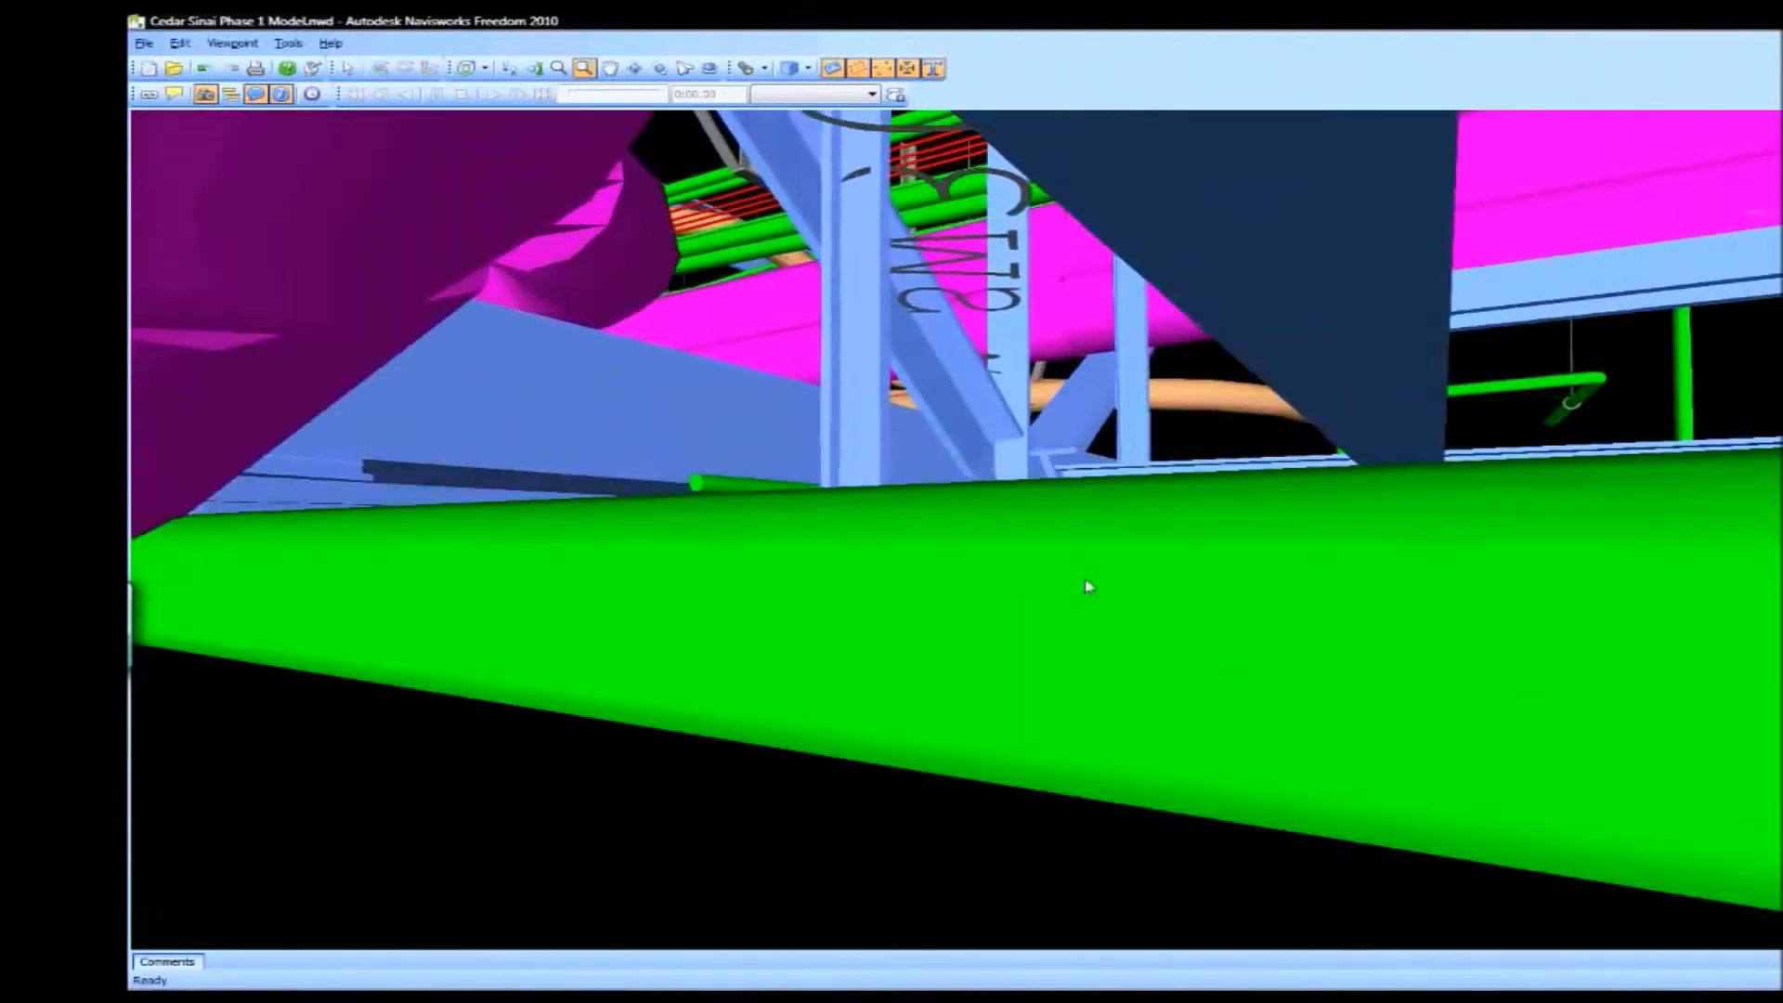
{"action": "key", "text": "Up"}
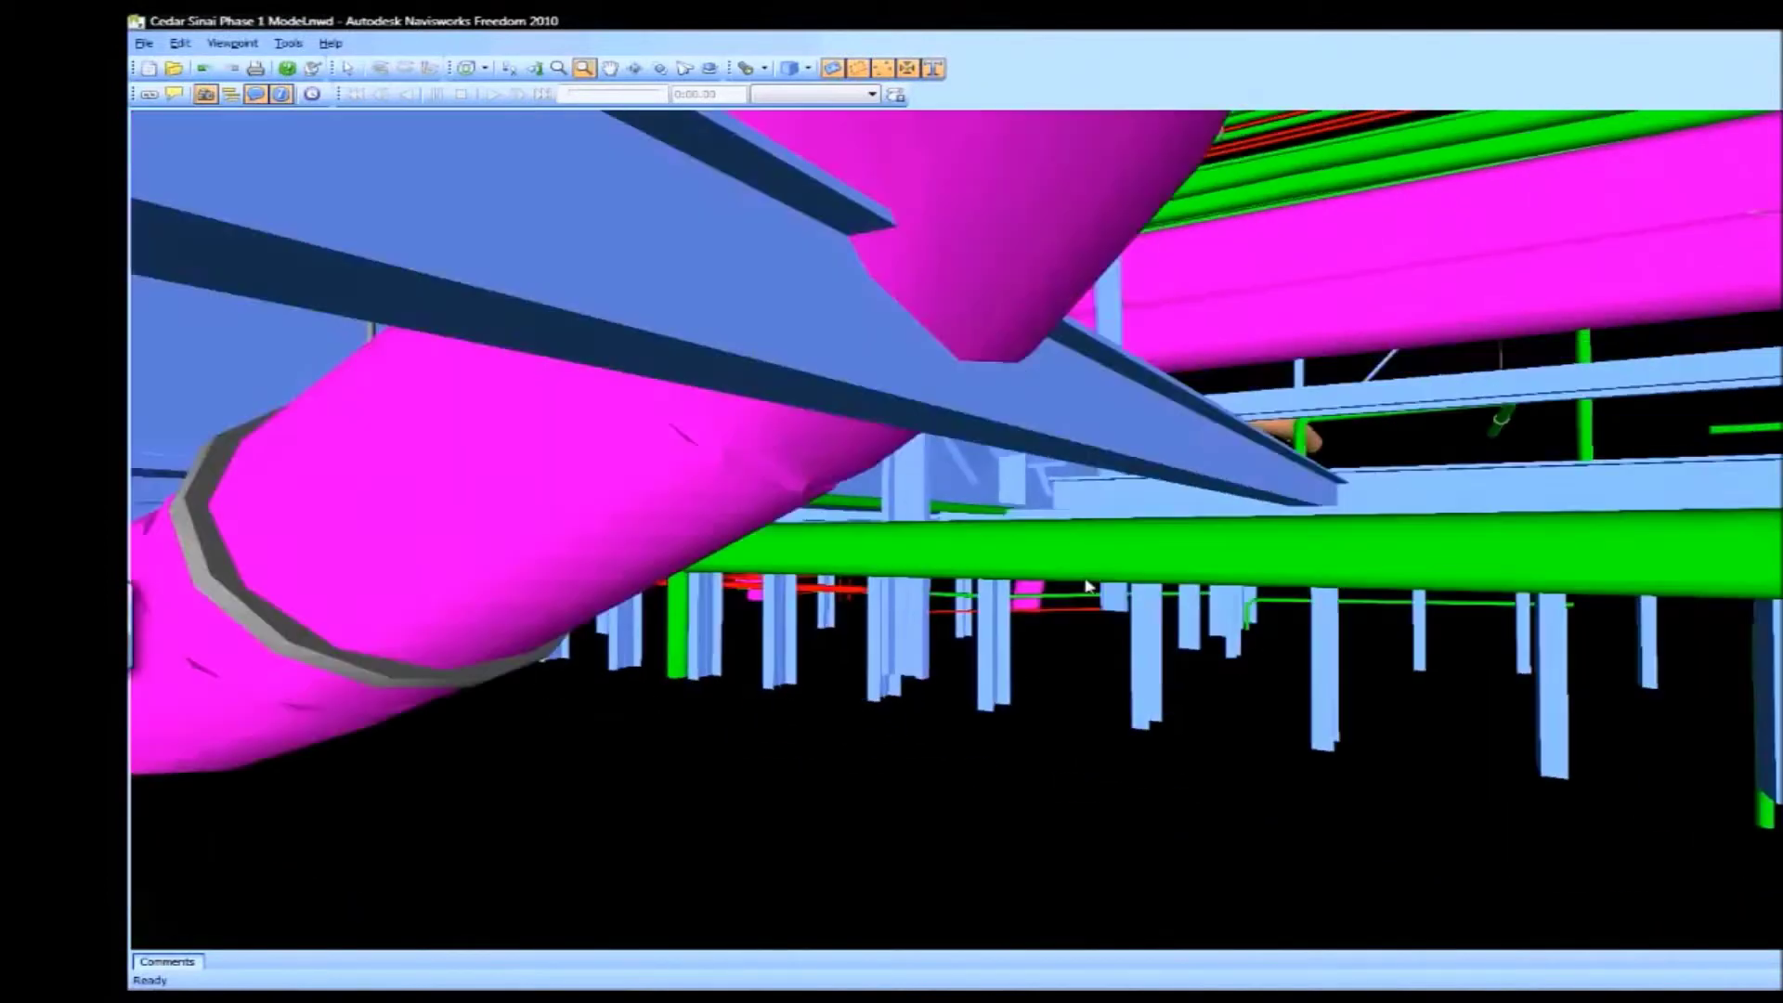
{"action": "key", "text": "Up"}
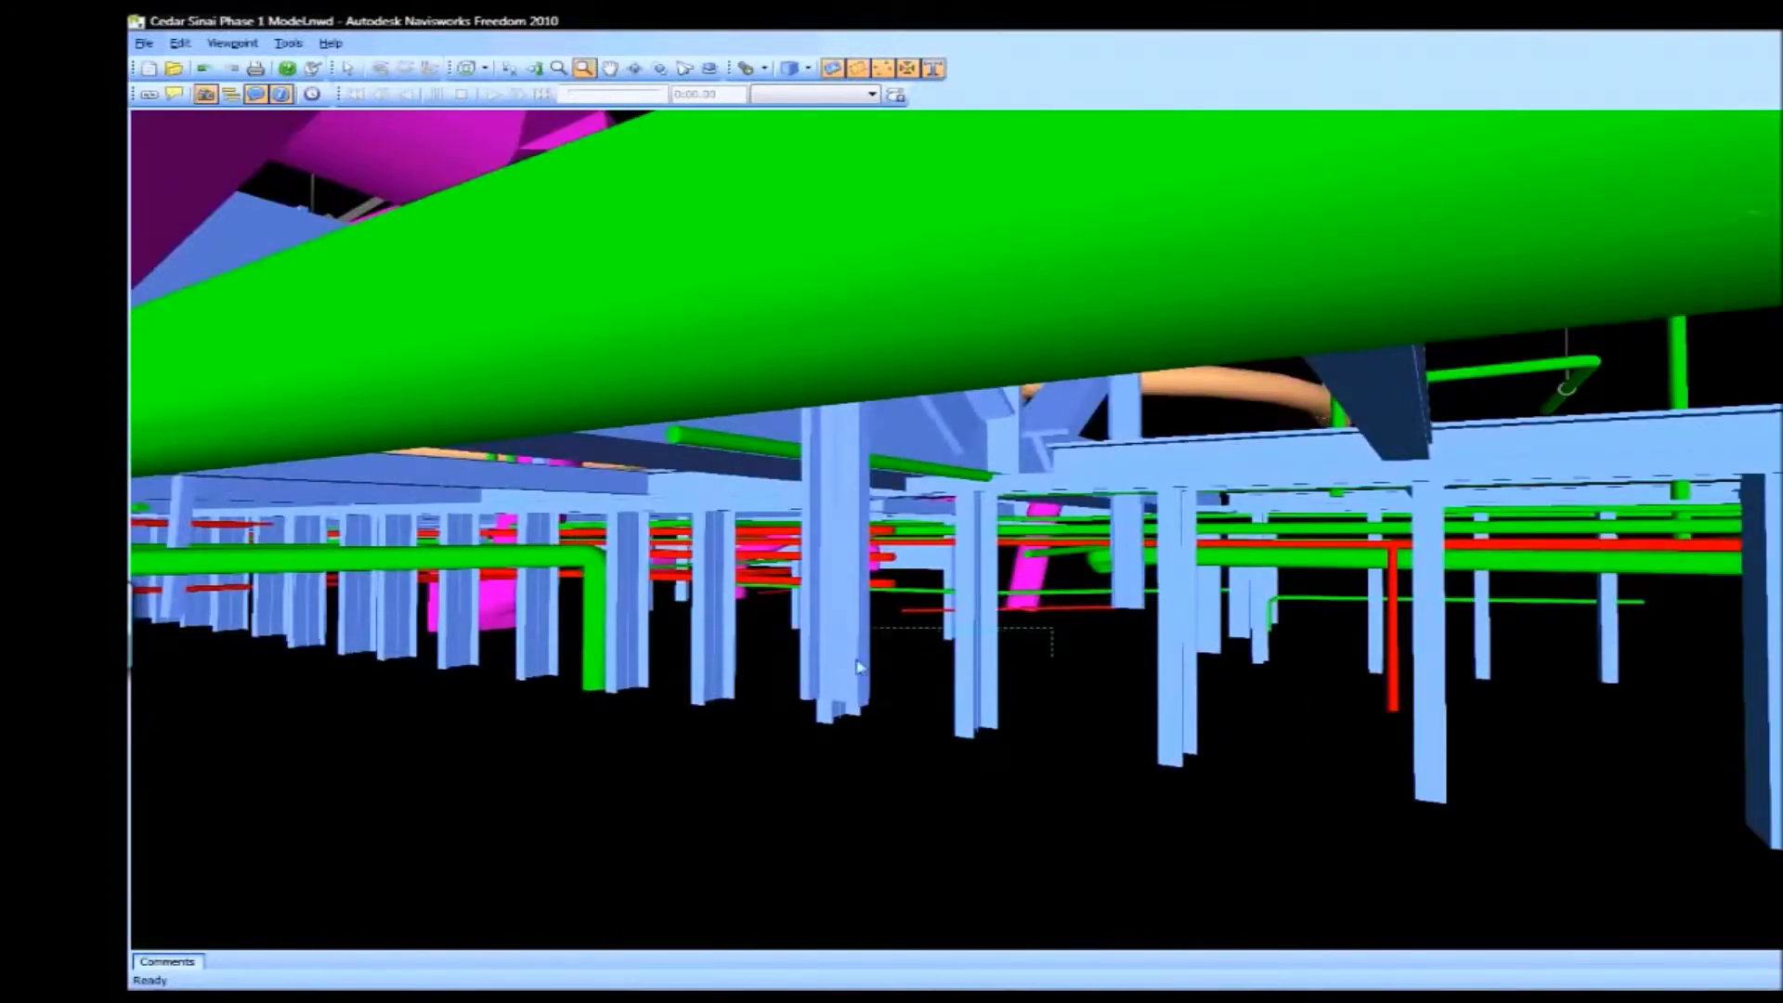
{"action": "left_click_drag", "start_coordinate": [859, 669], "coordinate": [949, 498]}
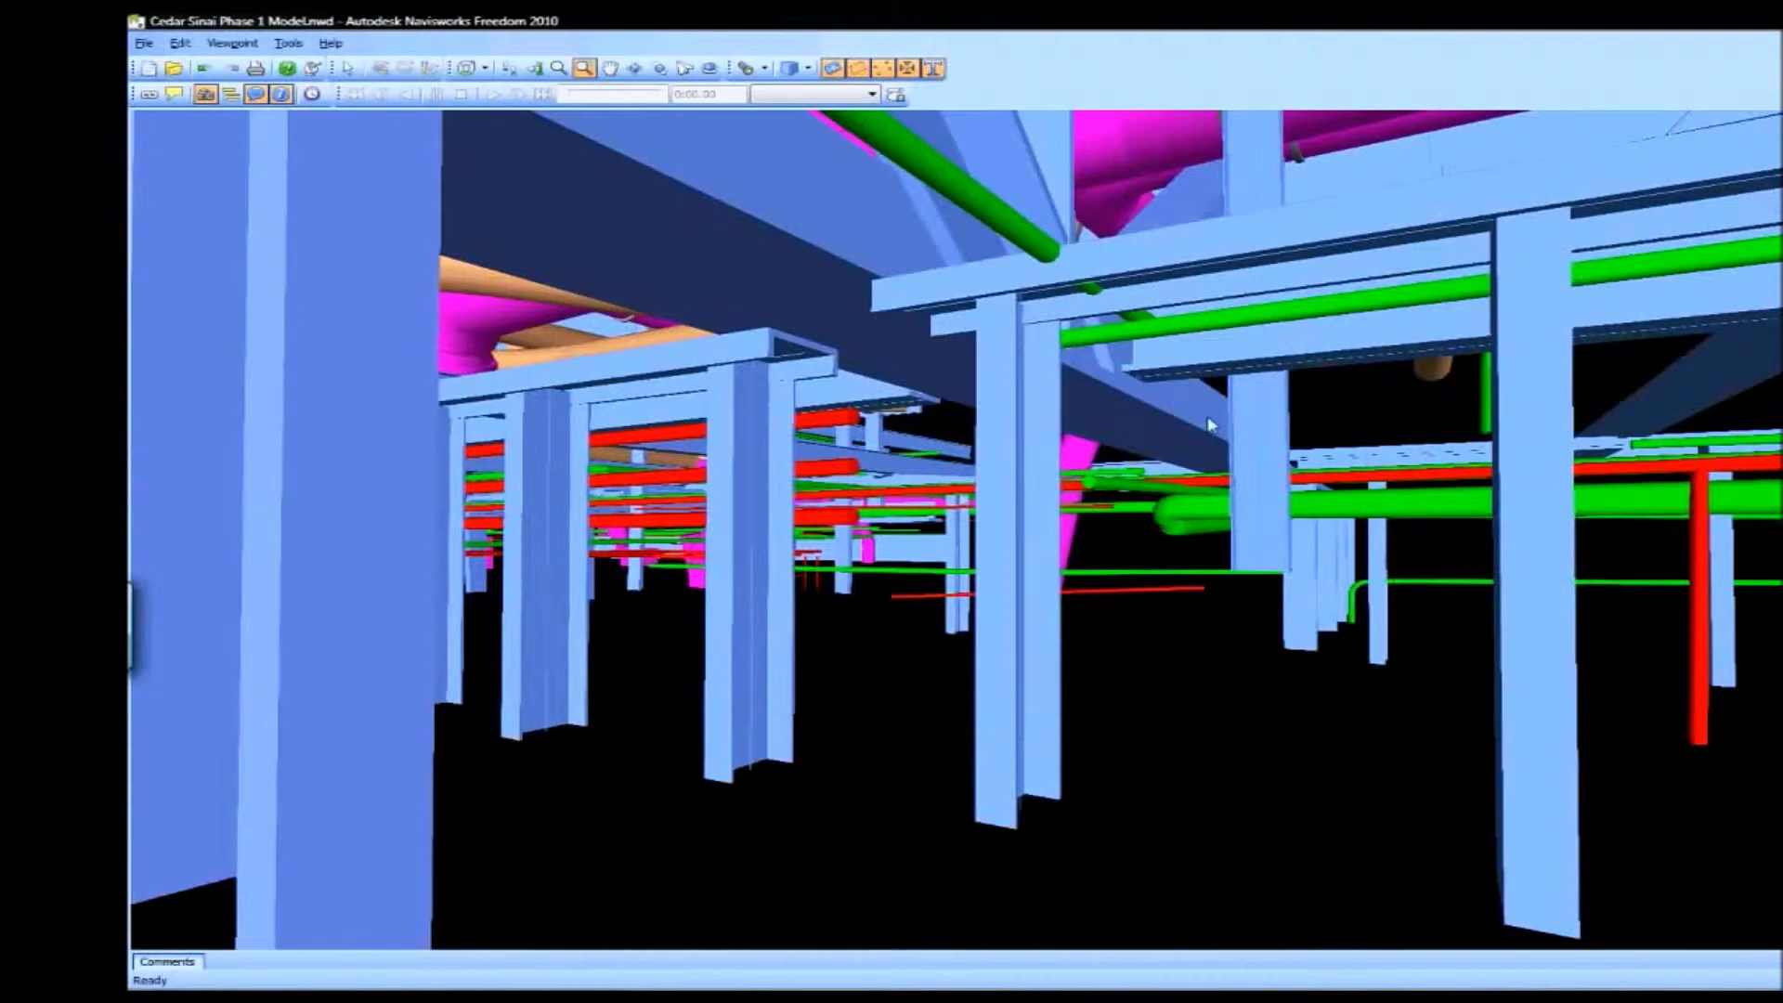